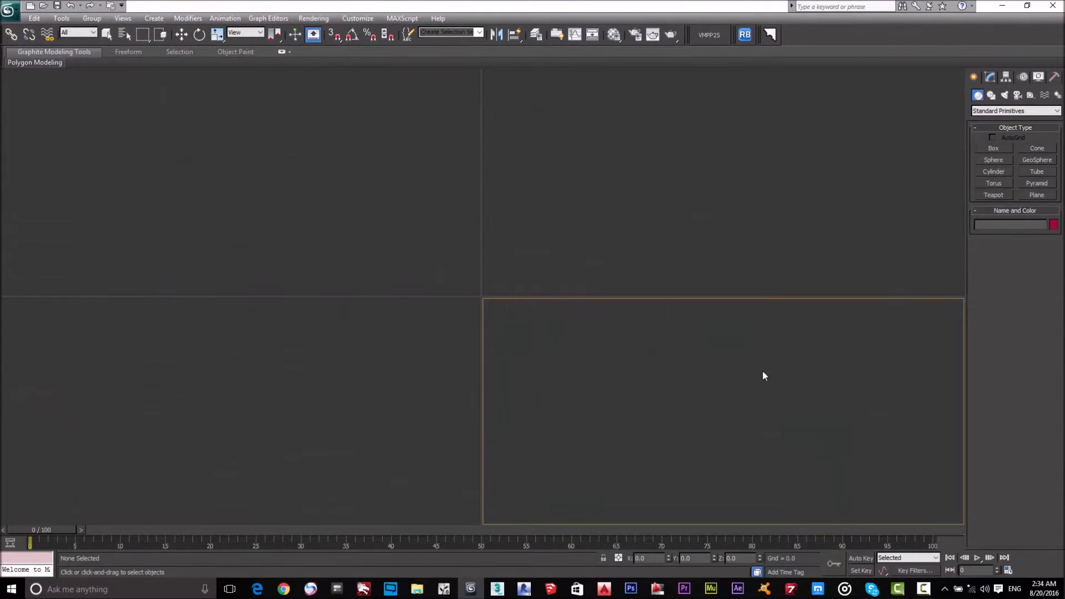
- Create a teapot primitive on the Perspective grid and maximize that viewport
left_click(723, 149)
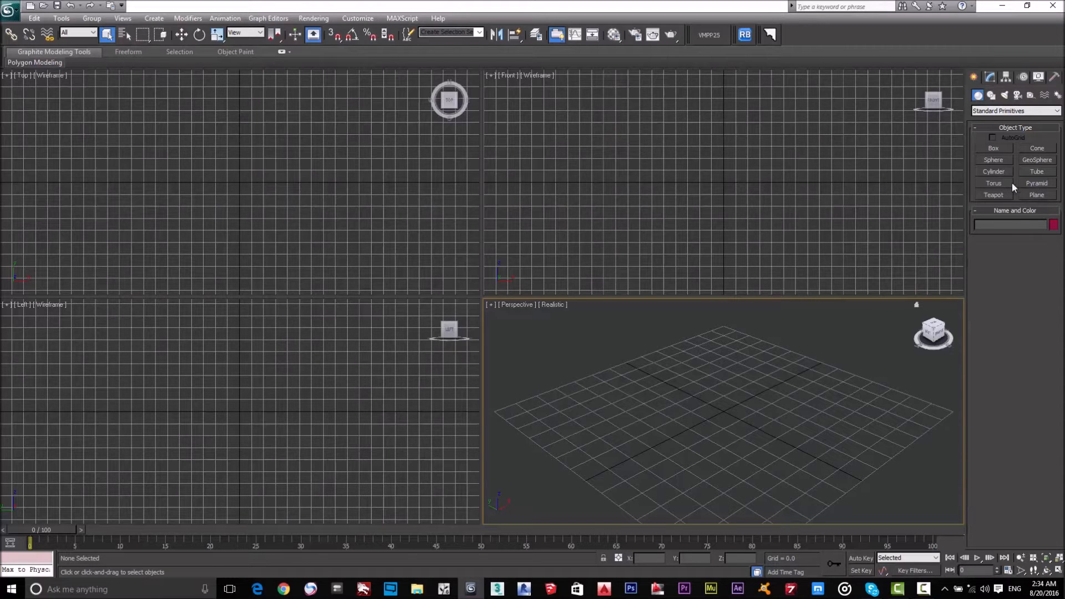
left_click(1002, 195)
left_click_drag(677, 431, 699, 410)
right_click(728, 423)
middle_click_drag(727, 418, 741, 454)
key("alt+w")
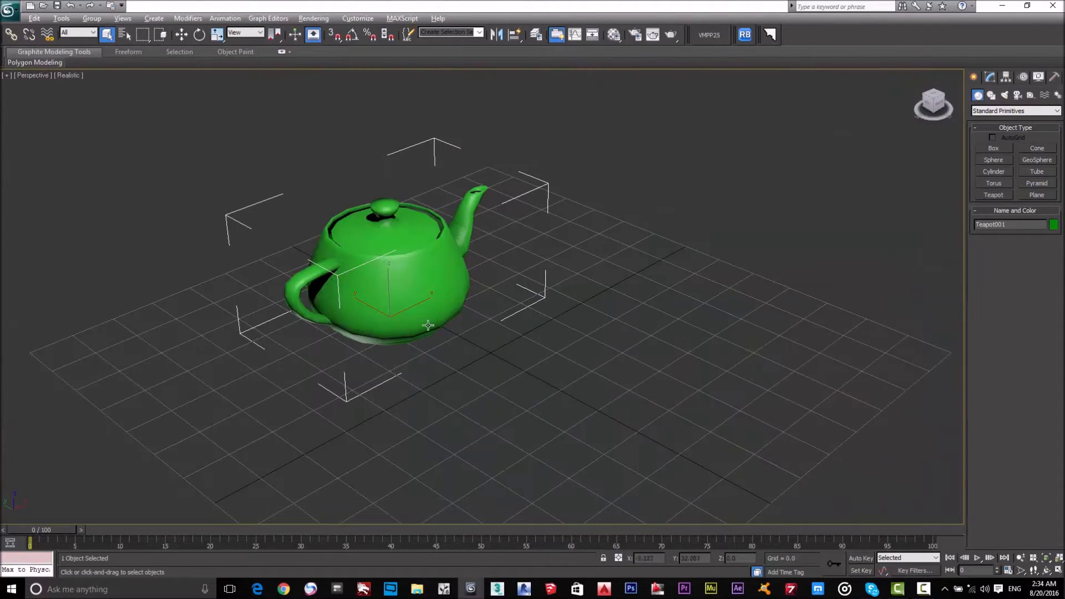
middle_click_drag(529, 356, 609, 381)
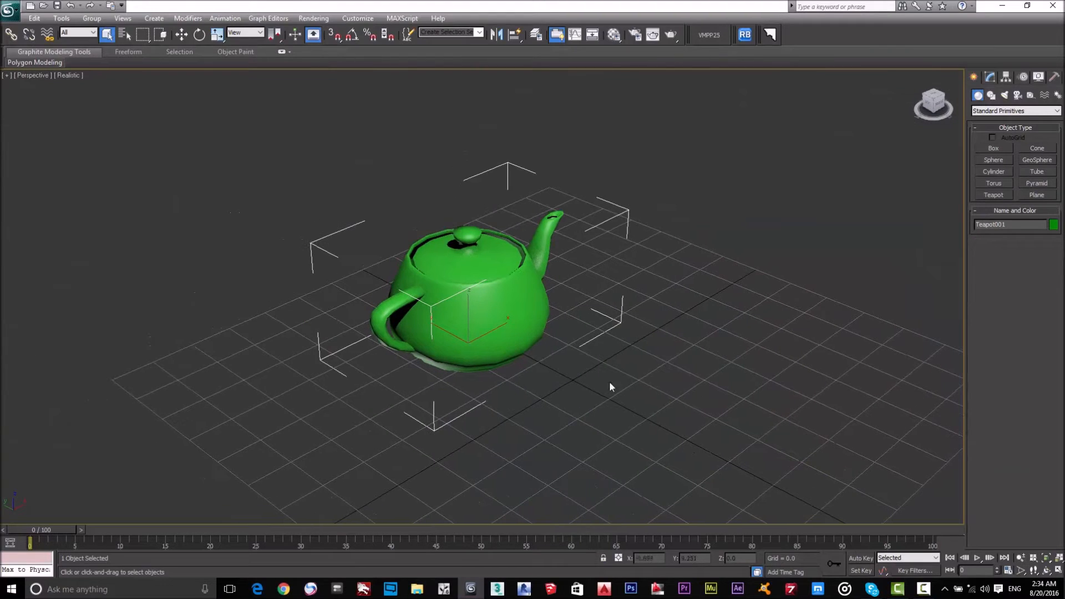
- Draw a Section spline about 134 long and 154 wide across the teapot
left_click(991, 95)
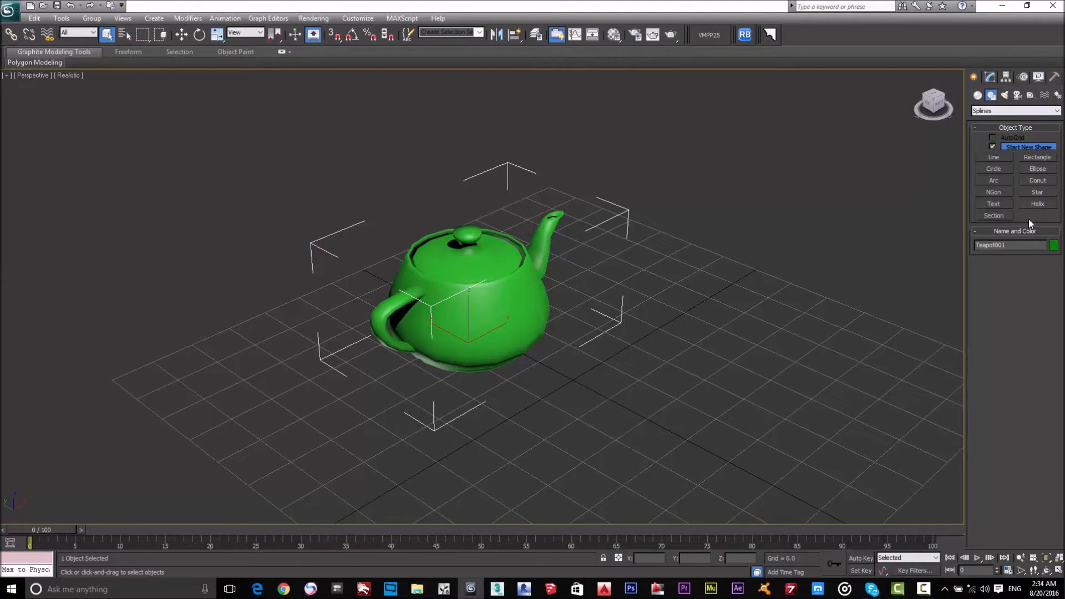
left_click(994, 216)
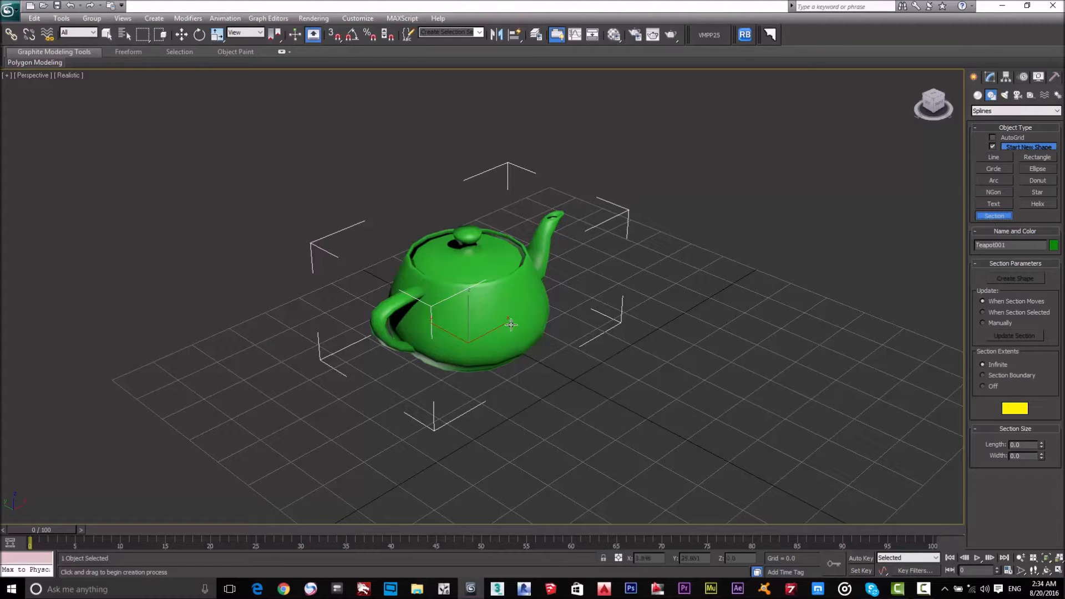
left_click_drag(547, 211, 553, 388)
right_click(608, 339)
- Move the section plane along Z to a height of about 11.9 so it cuts through the teapot's body
scroll(612, 301, "down", 2)
scroll(610, 303, "up", 2)
key("w")
scroll(537, 221, "up", 2)
left_click_drag(537, 220, 427, 315)
left_click_drag(407, 234, 424, 290)
left_click_drag(408, 224, 541, 209)
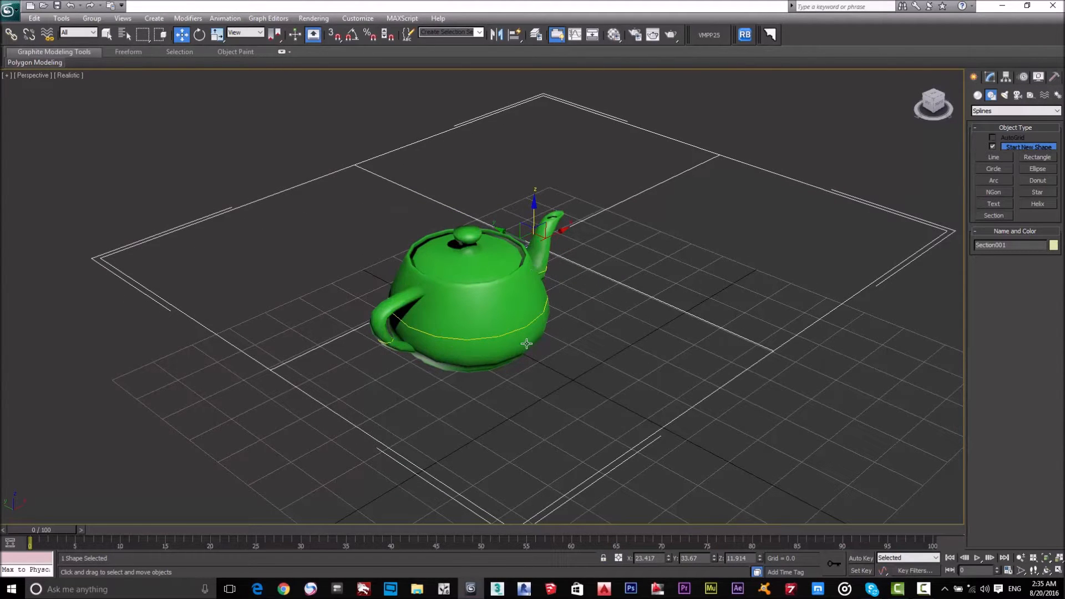
- Create a box beside the teapot, about 17 long, 29 wide and 26 high
left_click(978, 96)
left_click(993, 148)
left_click_drag(642, 305, 624, 372)
left_click(659, 265)
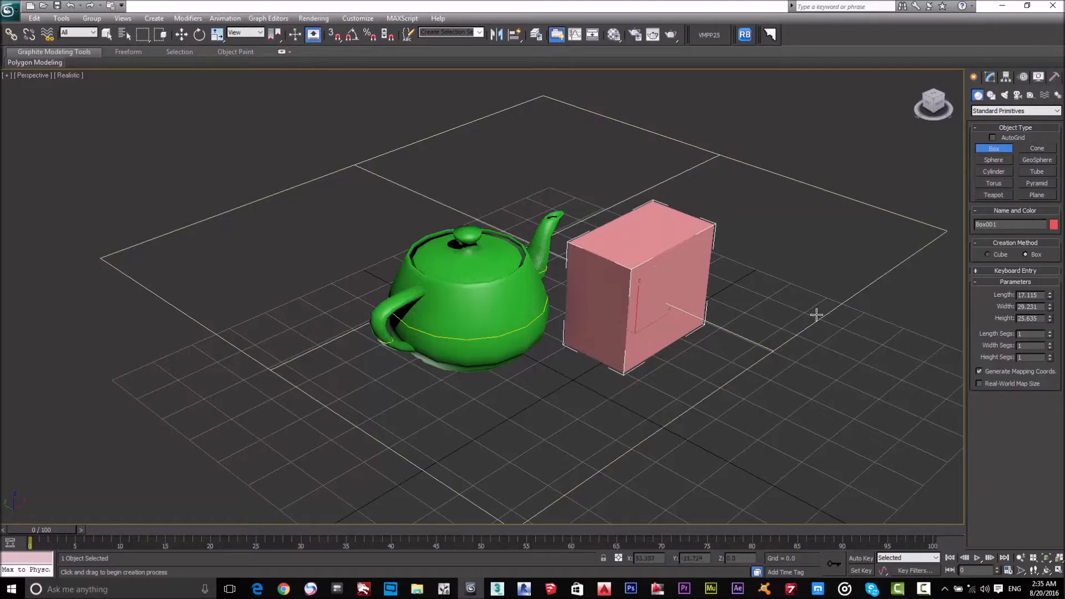
- Select the section plane and move it along Z to about 8.8 so it slices both the teapot and the box
key("w")
left_click_drag(812, 116, 788, 163)
left_click(829, 190)
mouse_move(532, 213)
left_mouse_down()
mouse_move(539, 232)
mouse_move(546, 209)
left_mouse_up()
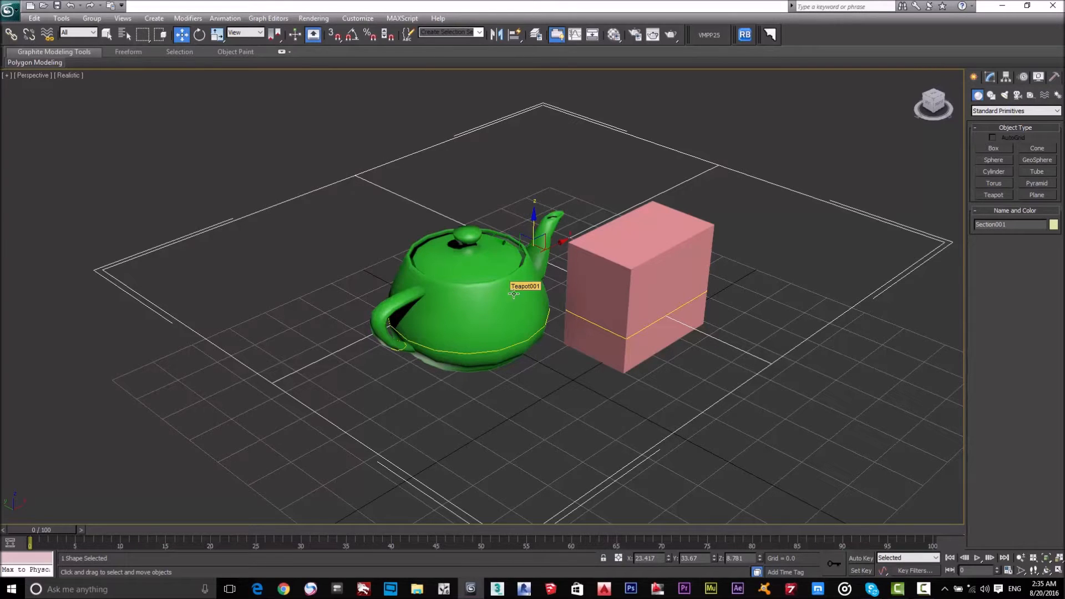
- Reselect the section plane, open its parameters for modification and move it to about 9.4 on Z
left_click(651, 264)
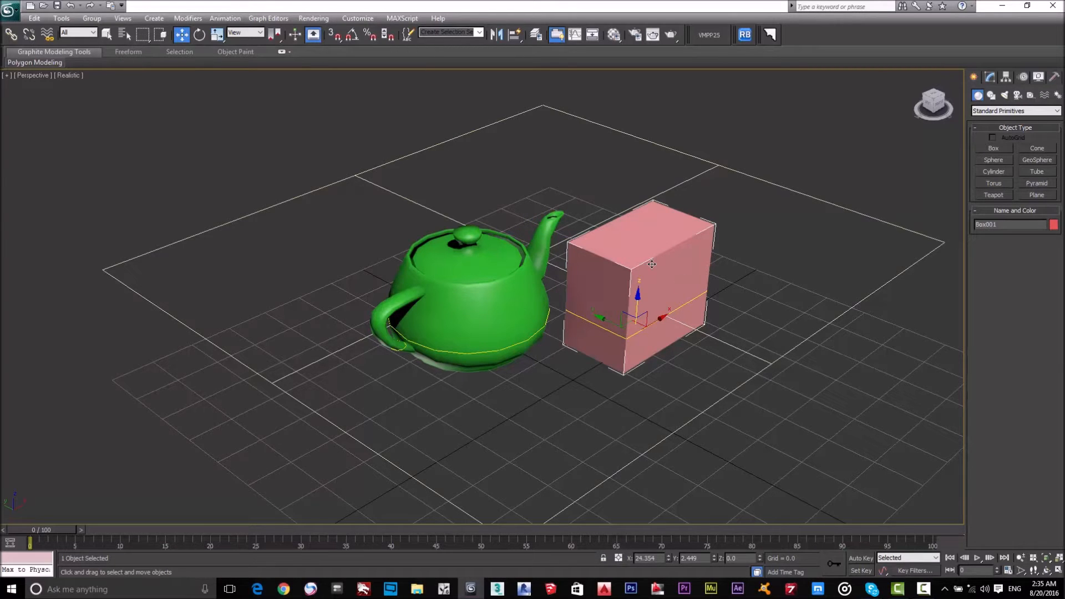
left_click(760, 294)
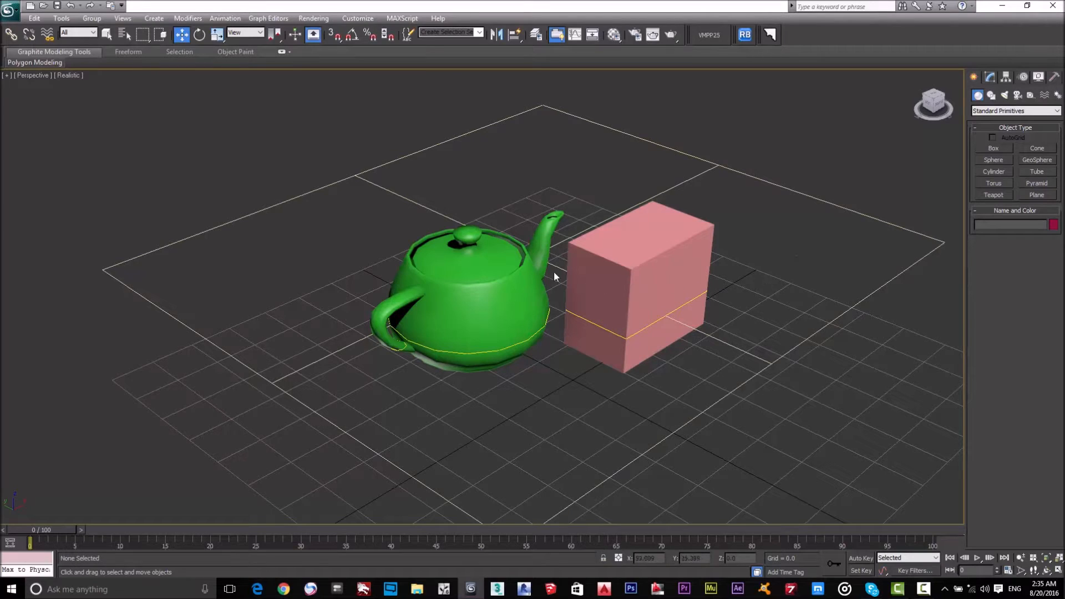
left_click(824, 205)
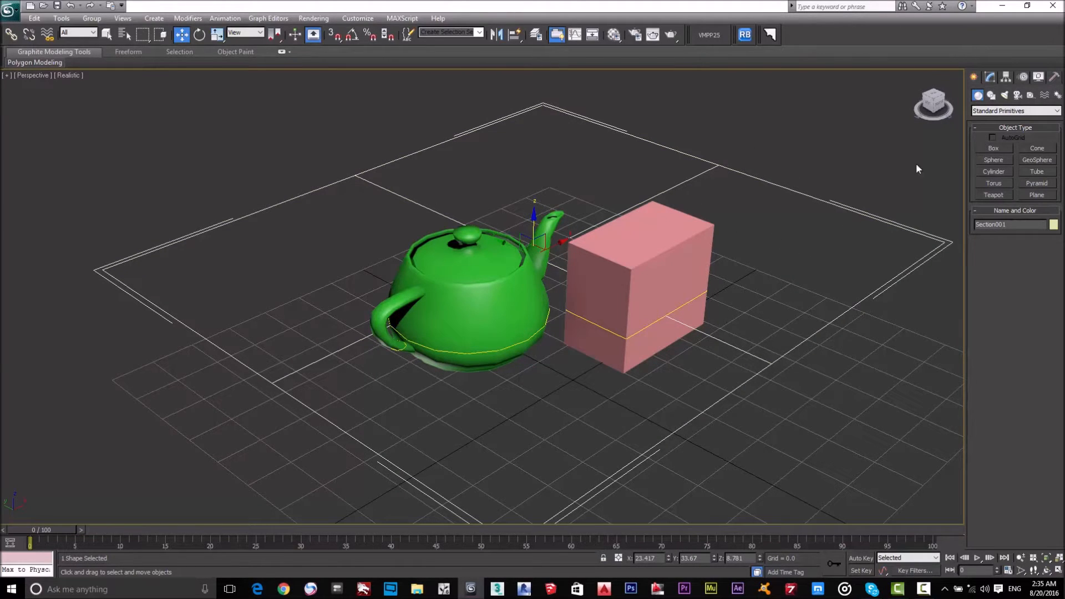
left_click(990, 79)
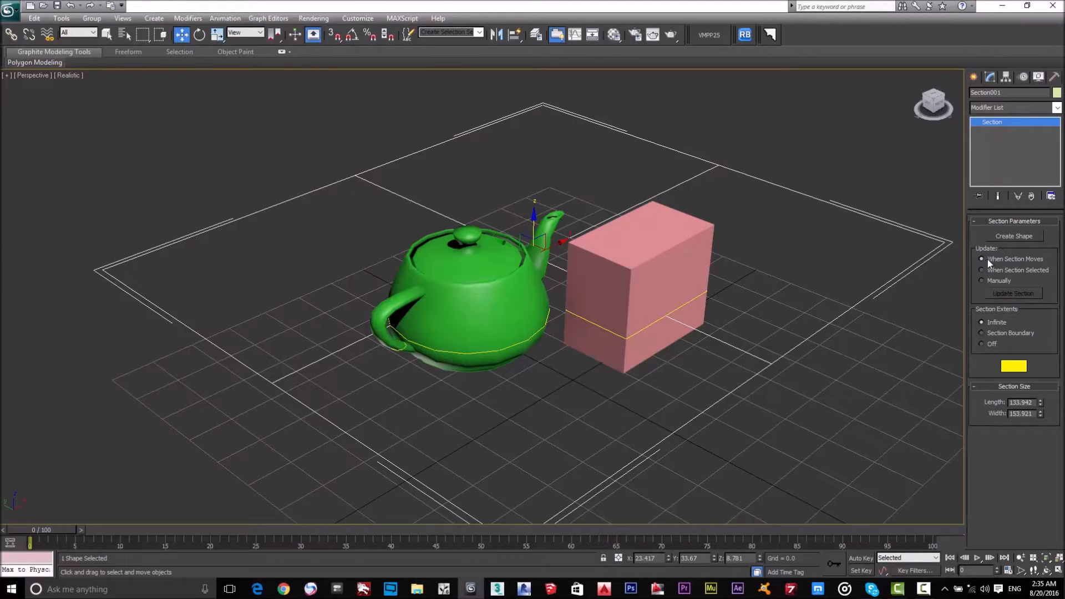
mouse_move(530, 225)
left_mouse_down()
mouse_move(526, 250)
mouse_move(536, 216)
left_mouse_up()
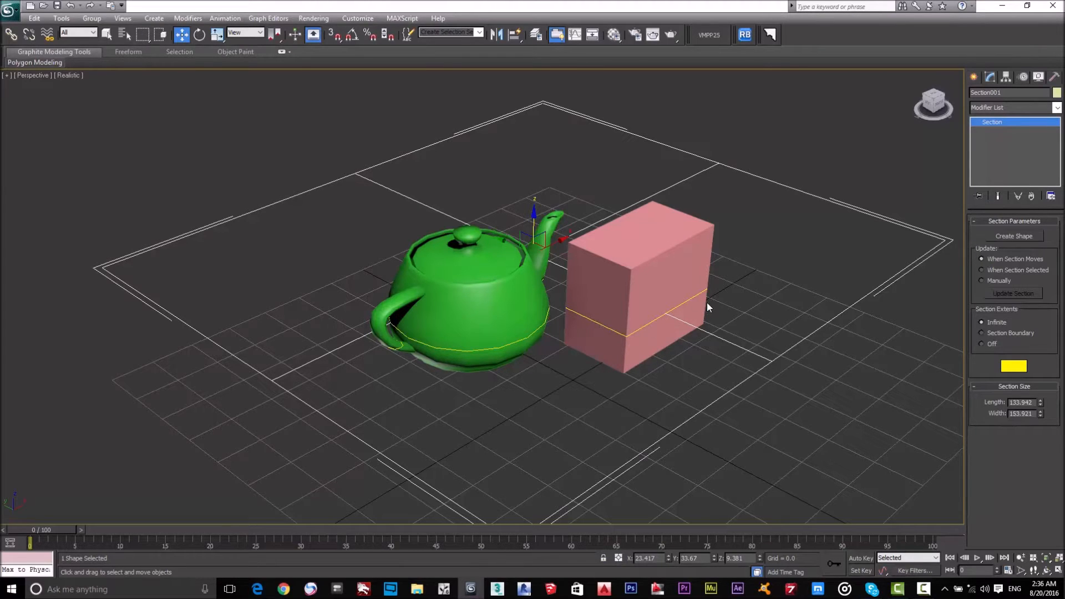
- Change the section's intersection line color to pure red
left_click(1011, 367)
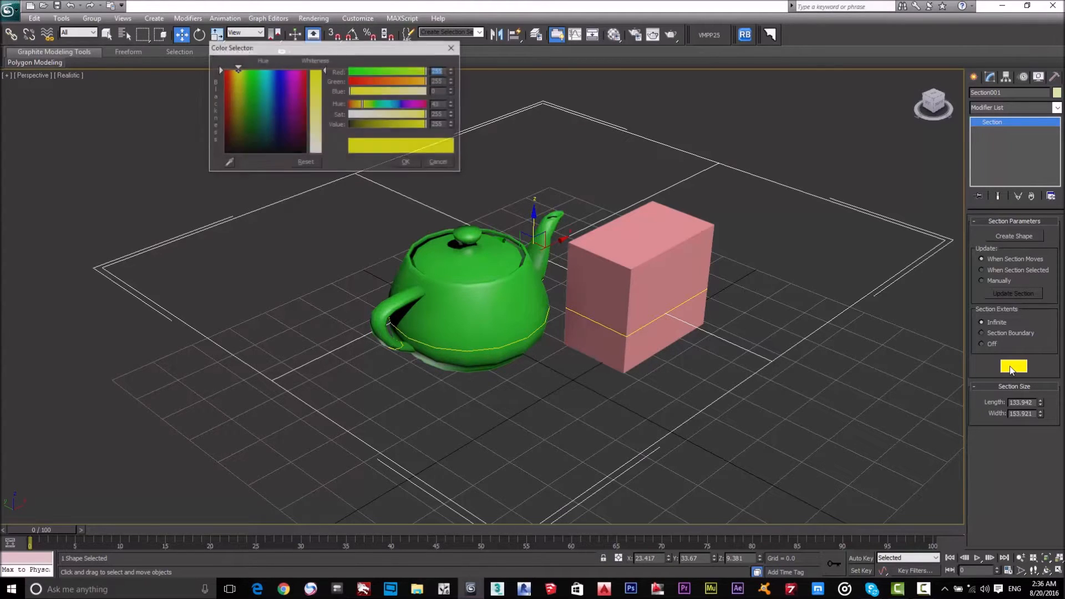
left_click(307, 69)
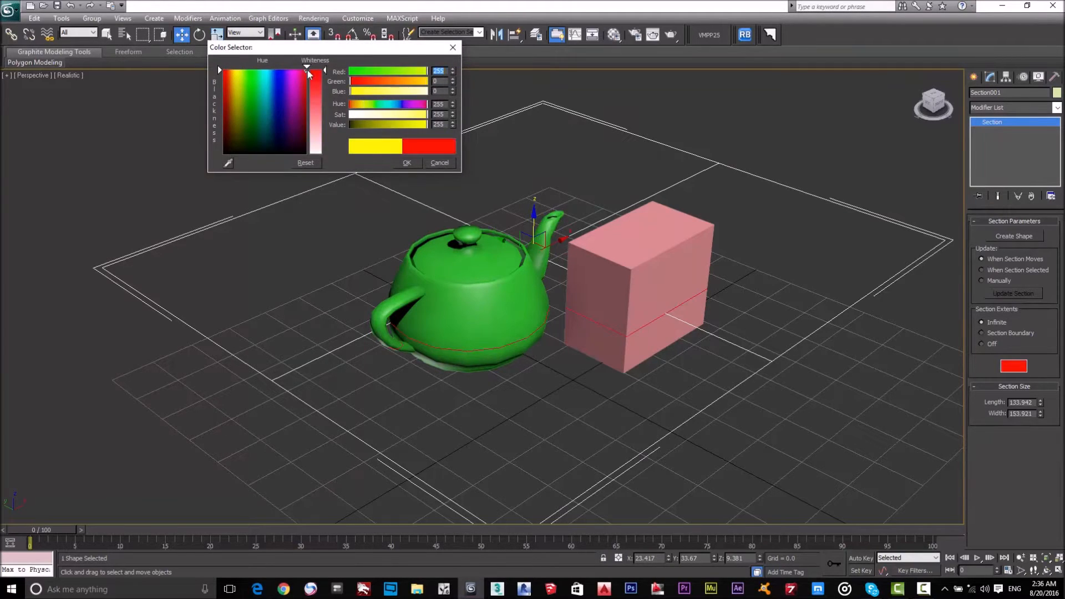
left_click(406, 161)
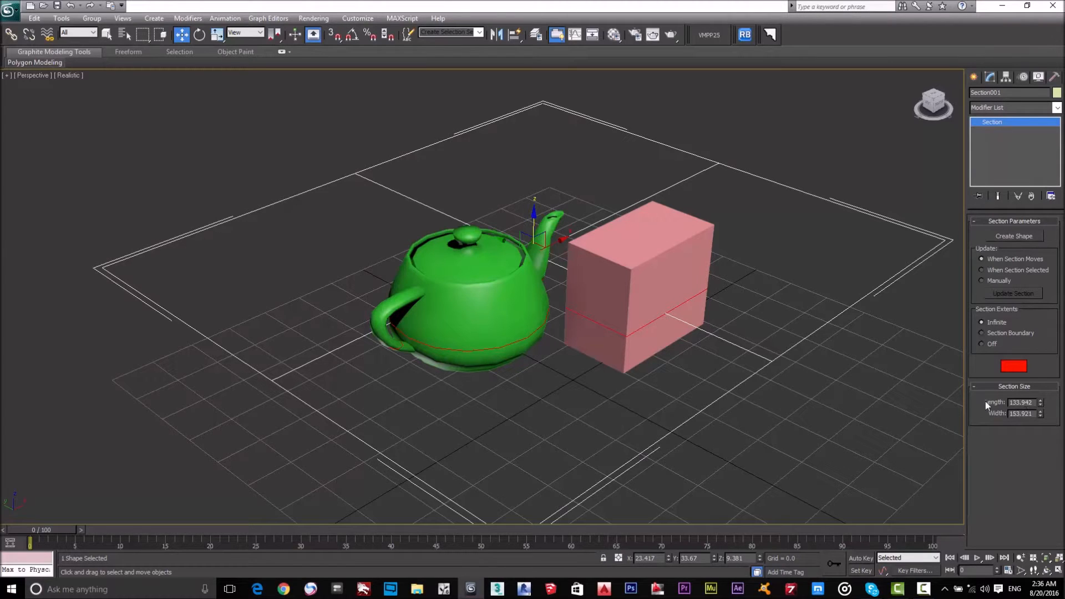
- Increase the section's length to about 150
scroll(793, 277, "down", 3)
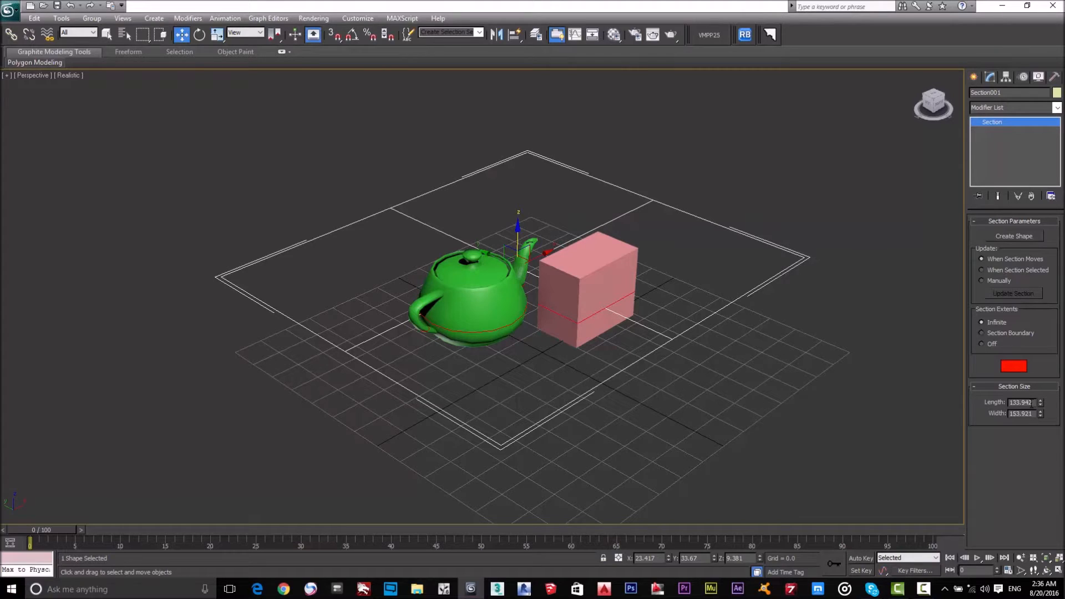
mouse_move(1040, 403)
left_mouse_down()
mouse_move(1040, 391)
mouse_move(1059, 395)
mouse_move(1051, 425)
mouse_move(1040, 416)
left_mouse_up()
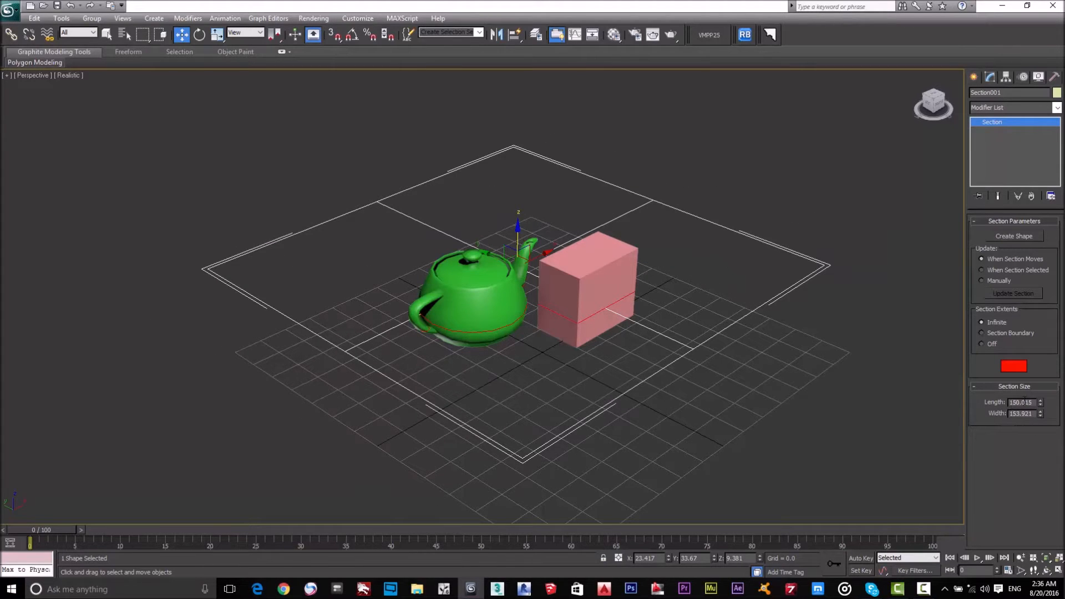
scroll(550, 314, "up", 3)
scroll(551, 314, "down", 4)
scroll(499, 299, "up", 2)
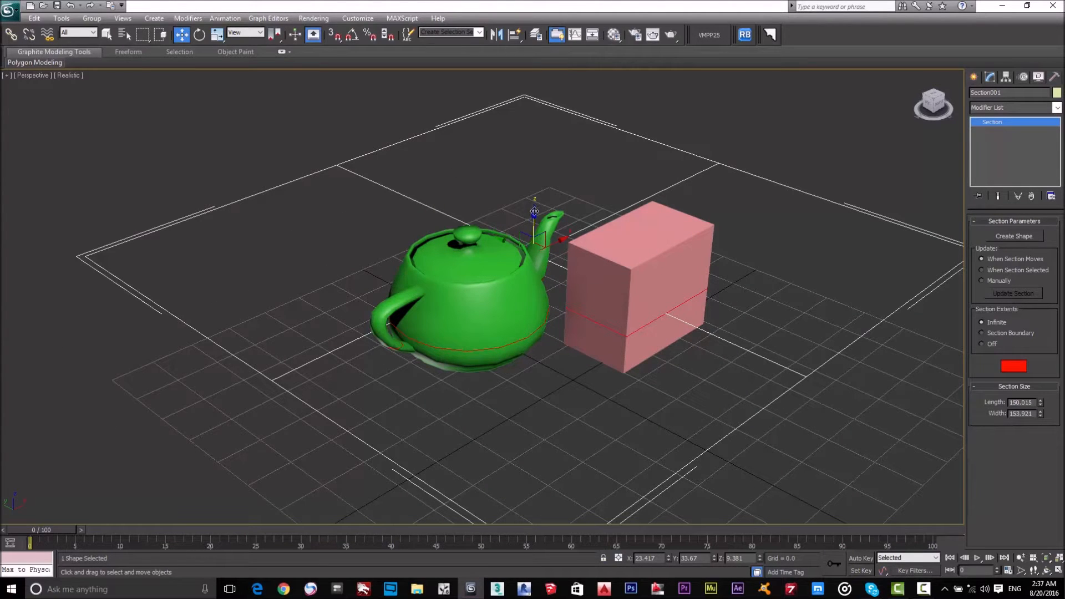
- Raise the section plane to about 14.6 on Z and create a shape from it, named with the author's first name plus "_Section1"
left_click_drag(534, 212, 533, 191)
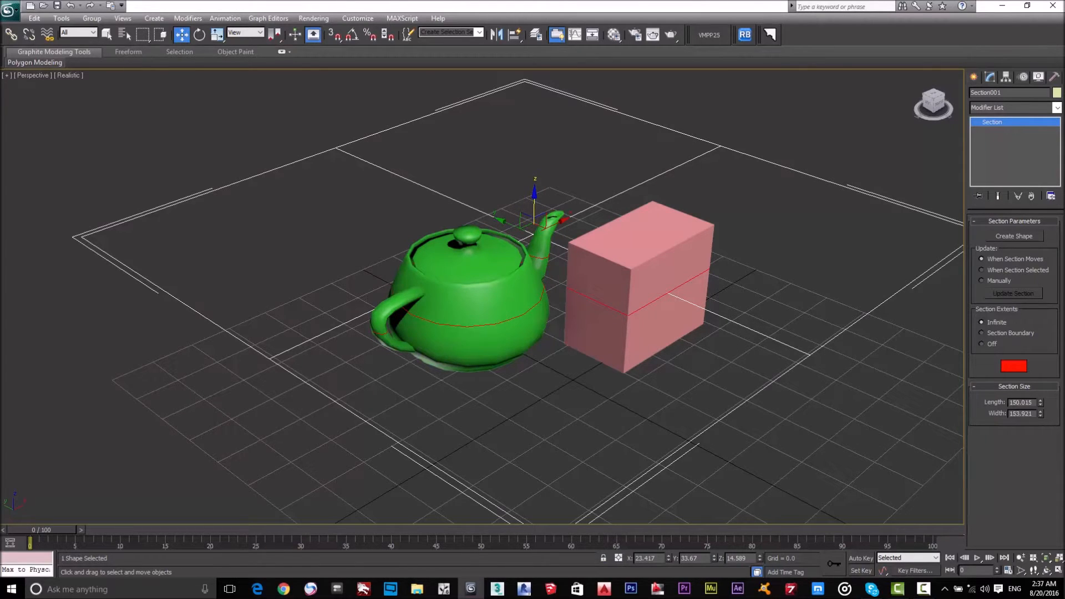
left_click(1033, 238)
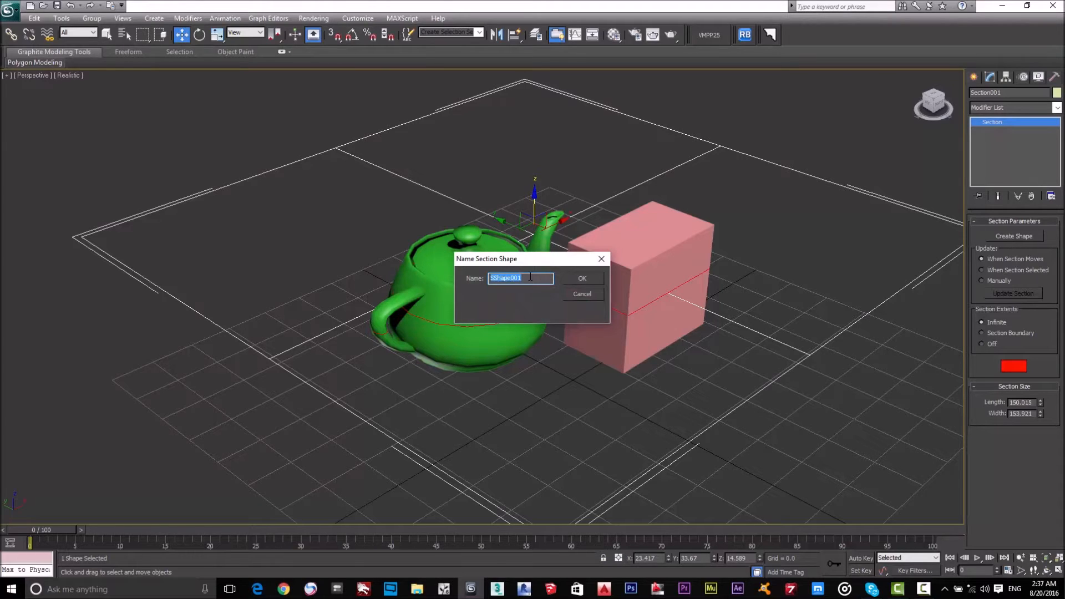
type("Majed_Section1")
left_click(587, 275)
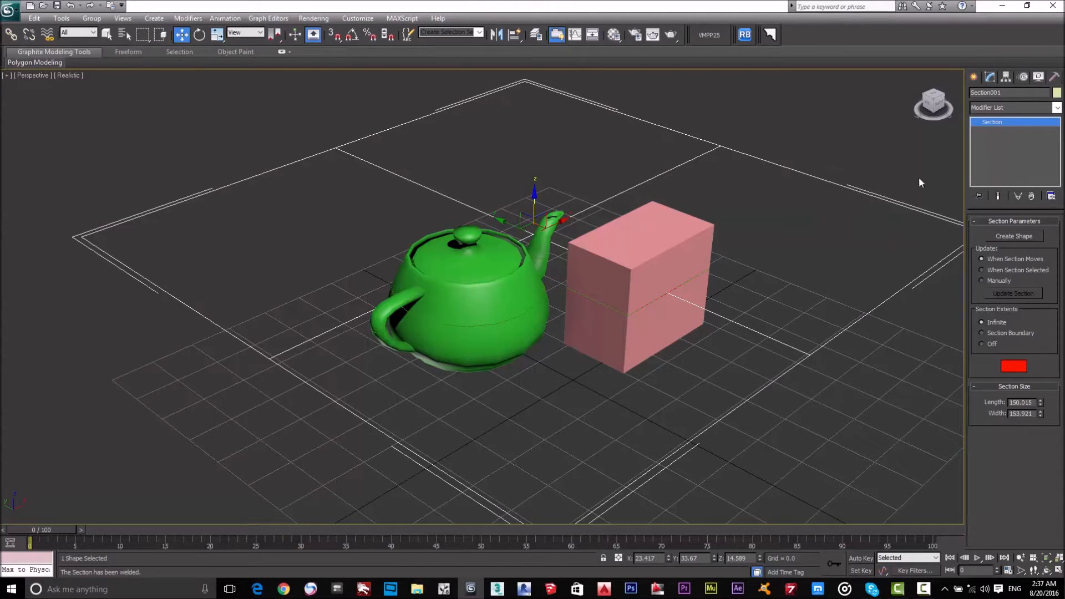
- Lower the section plane beneath the newly created section shape and select that shape
left_click(974, 77)
left_click_drag(534, 193, 581, 239)
scroll(463, 338, "up", 5)
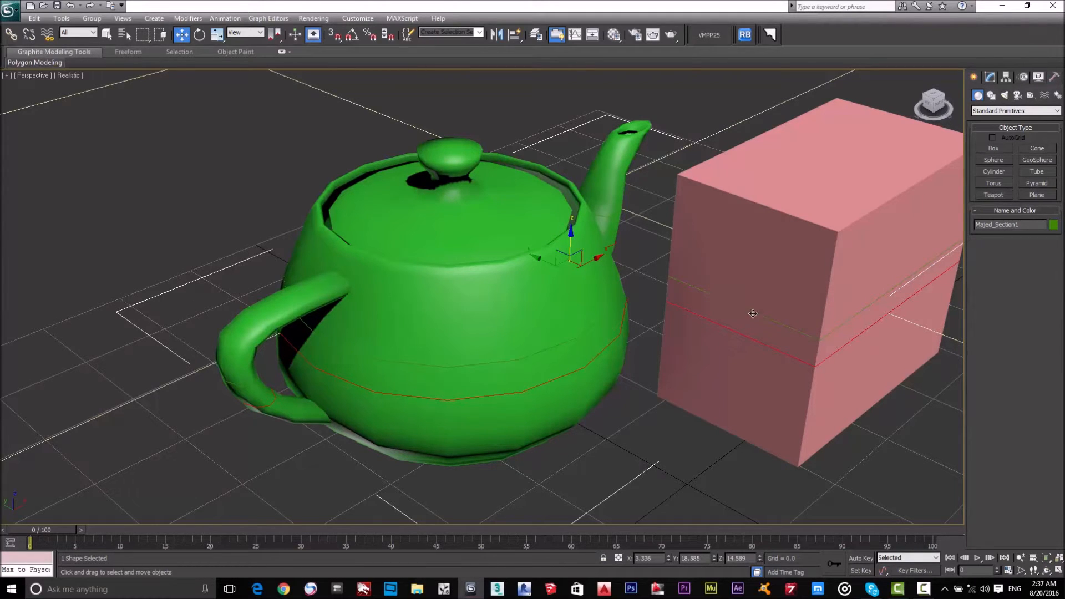
- Check the name of the created section shape and clear the selection
left_click(1010, 225)
left_click(937, 372)
left_click(735, 306)
left_click(707, 128)
scroll(608, 161, "down", 5)
middle_click_drag(600, 315, 573, 317)
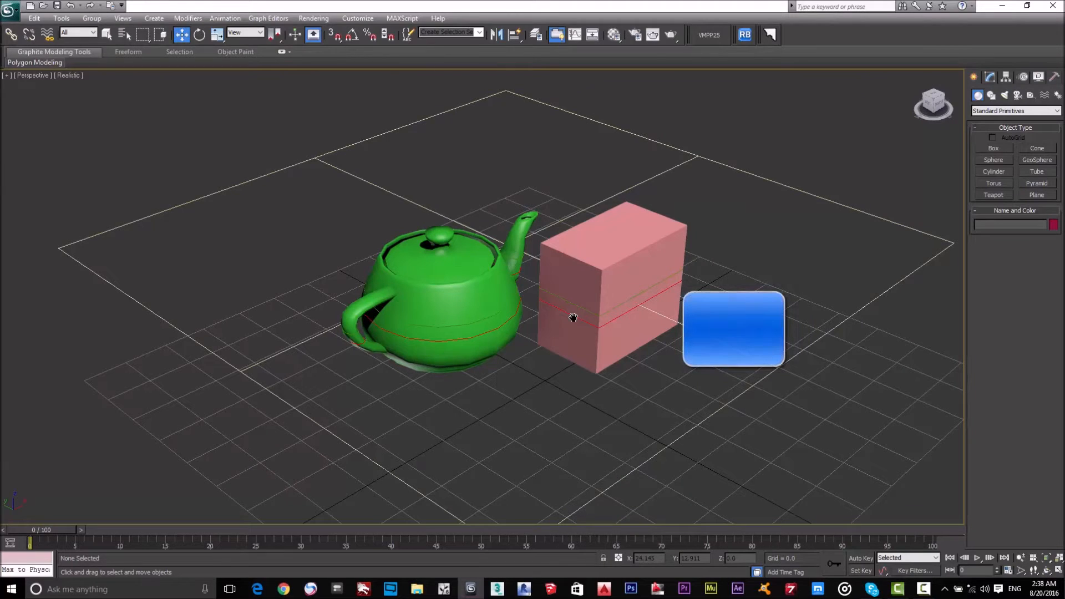
- Select the created section shape and after it Teapot001 by name from the list of scene objects
key("h")
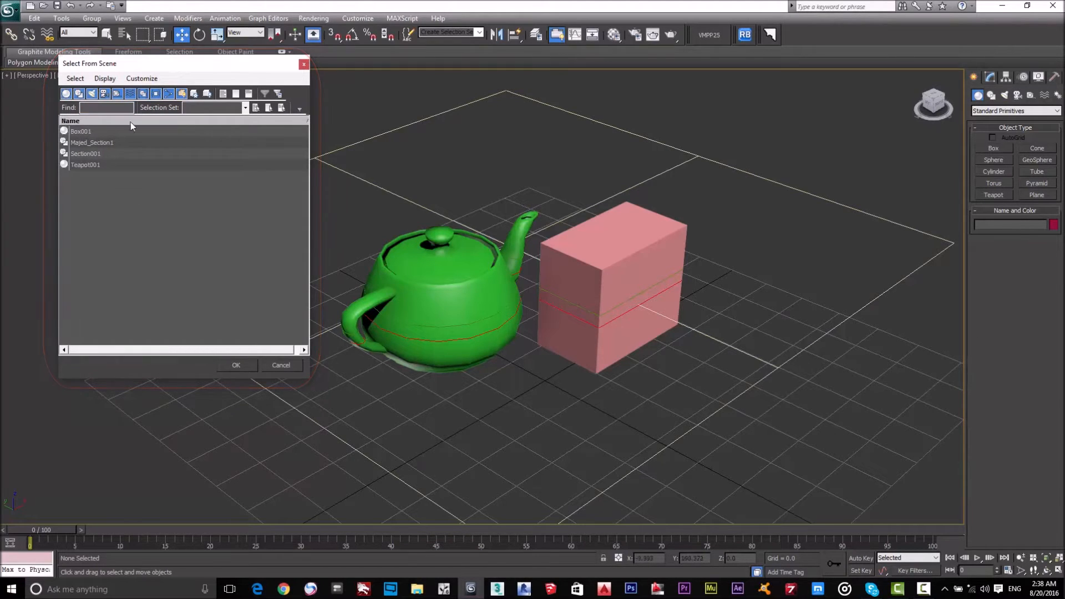
left_click_drag(176, 65, 256, 65)
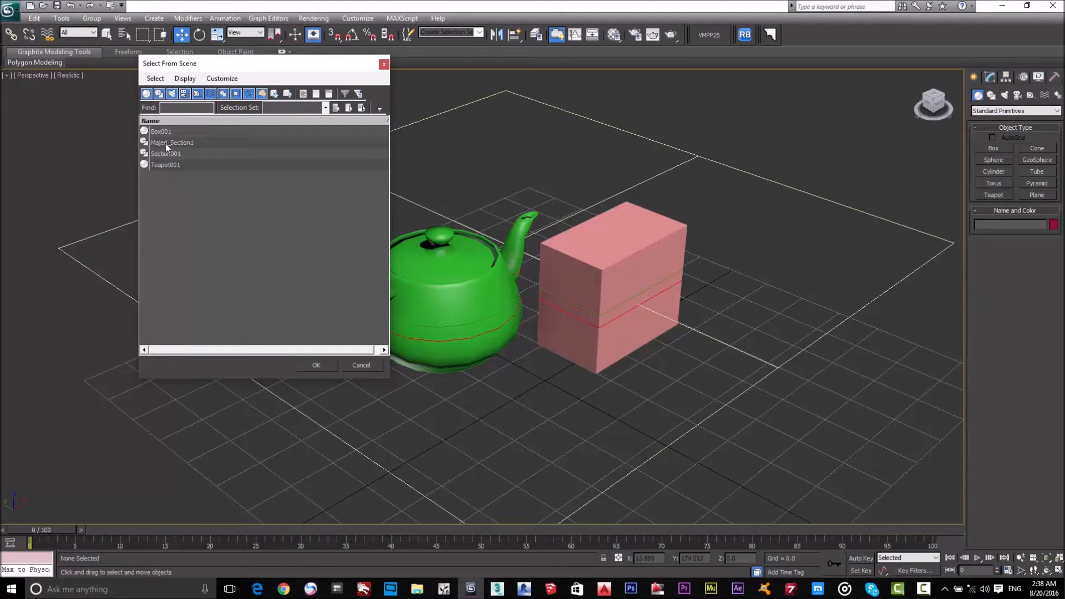
left_click(201, 143)
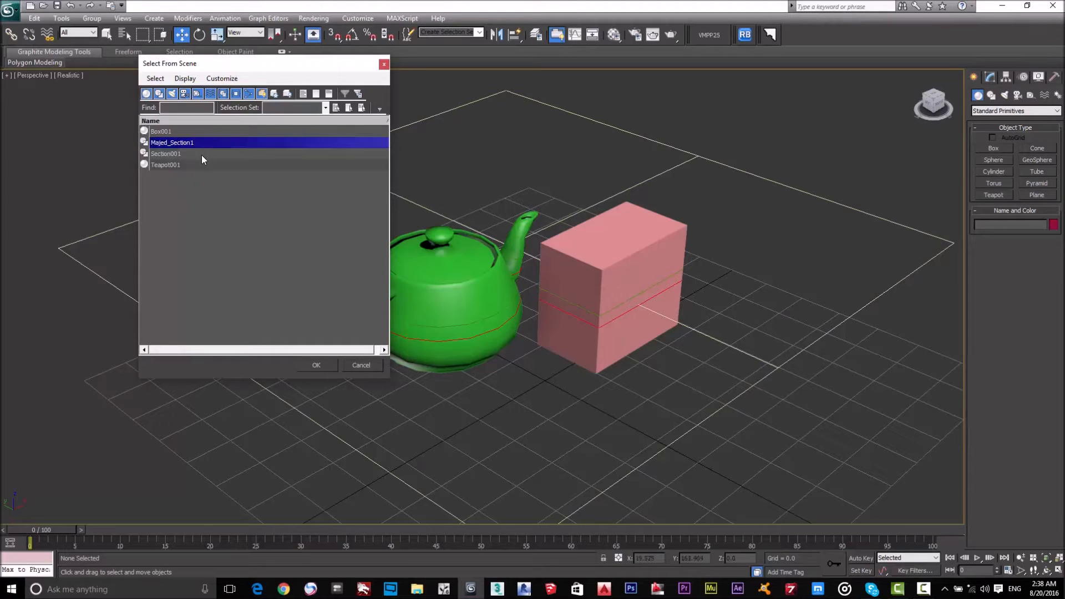
left_click(317, 365)
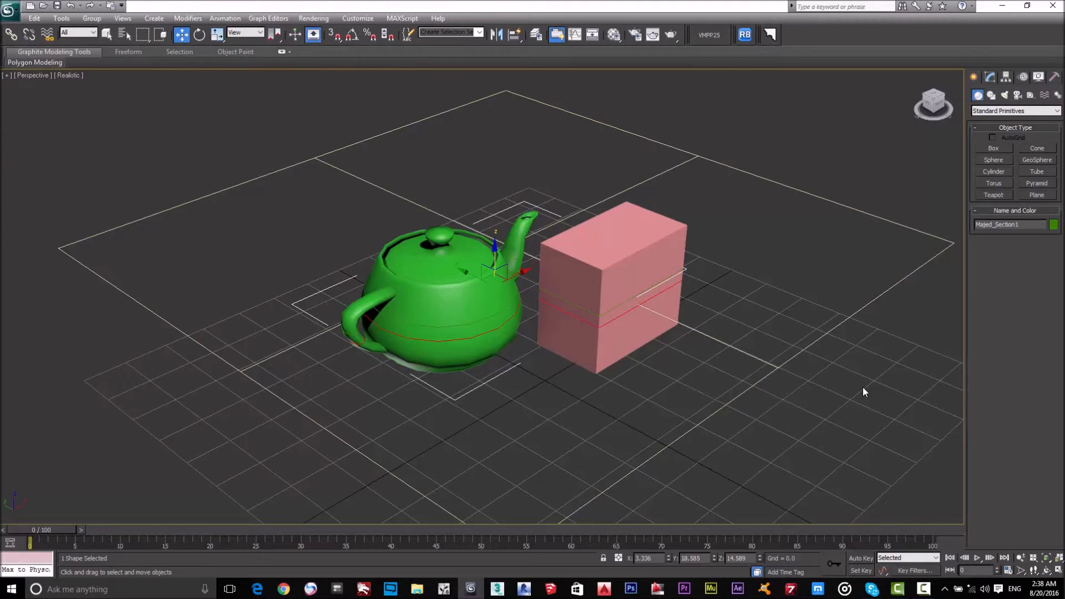
key("h")
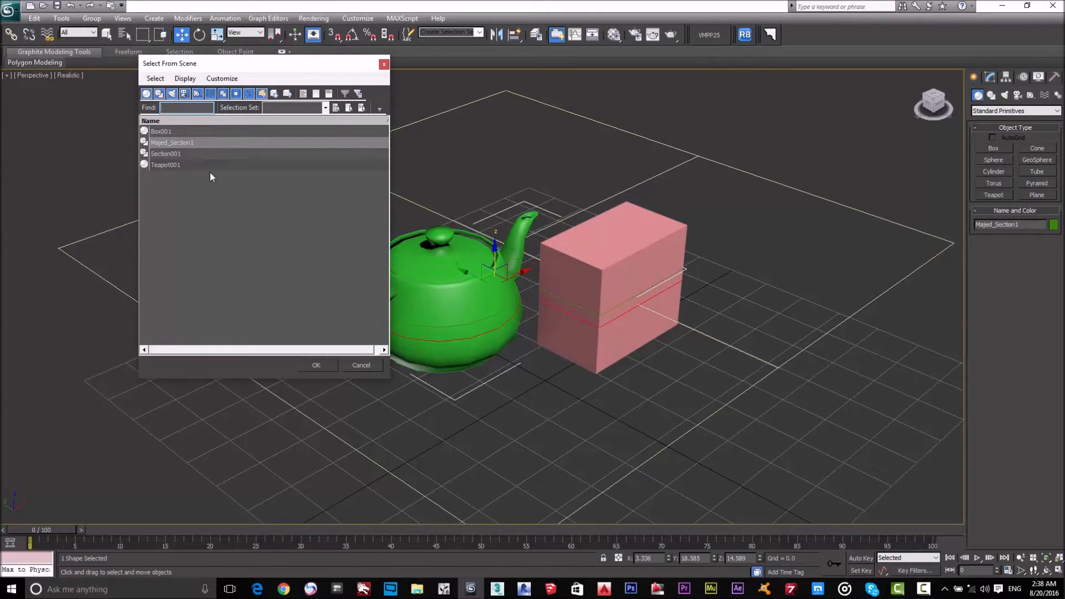
left_click(178, 166)
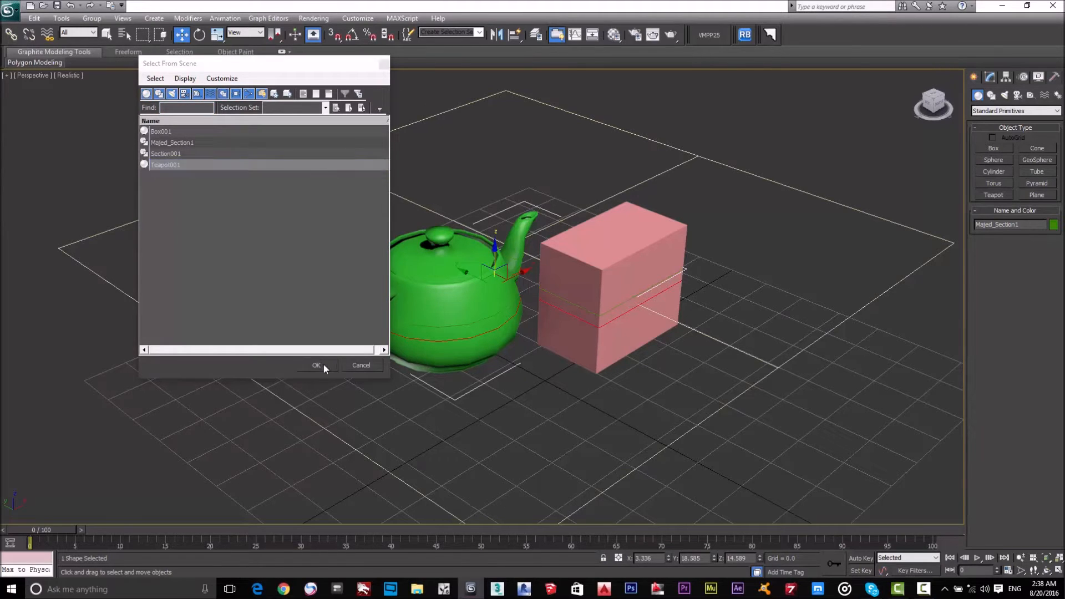
left_click(319, 365)
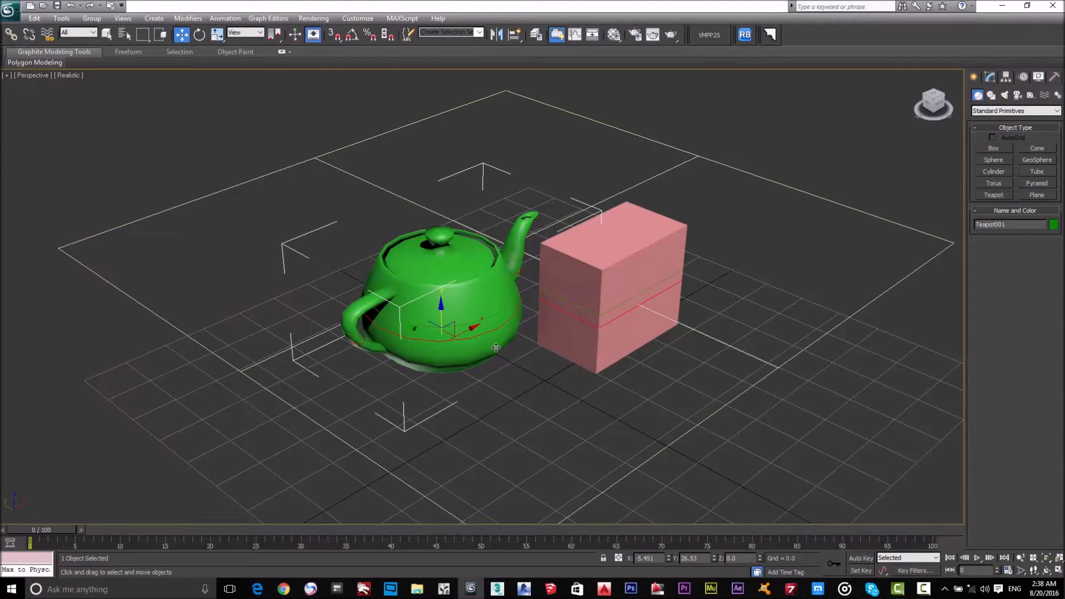
- Select the created section shape by name, move it along X to about 124.5, away from the objects, and show the Top view
key("h")
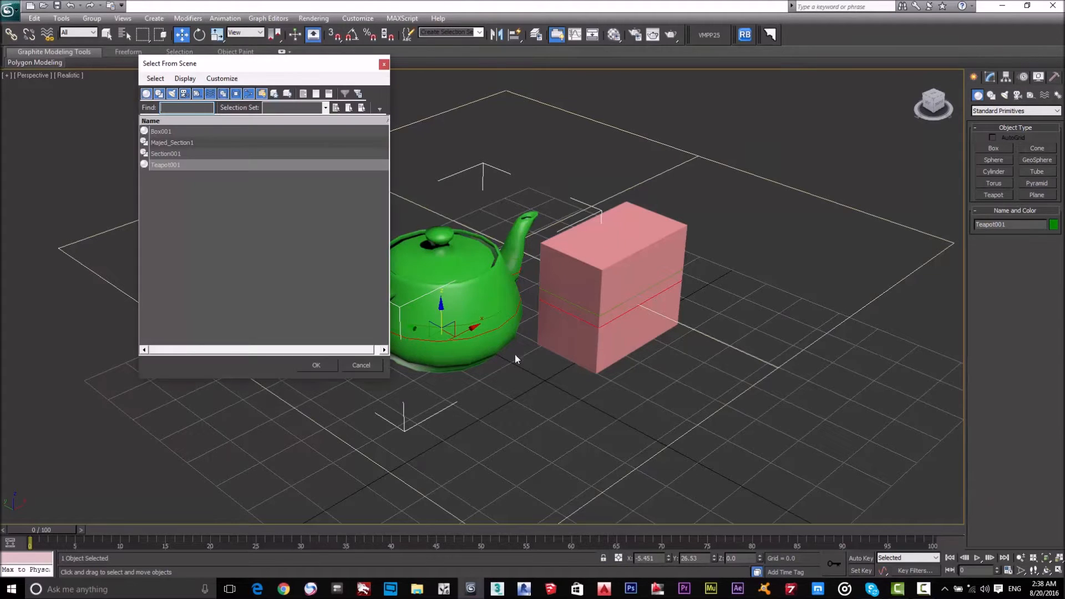
left_click(203, 143)
left_click(313, 364)
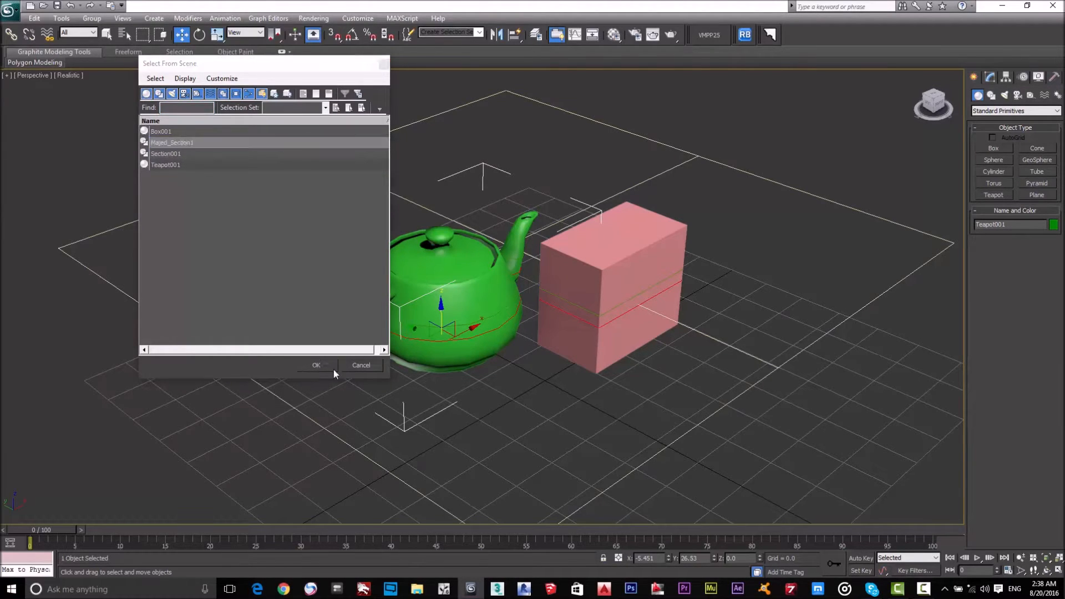
left_click_drag(644, 226, 841, 268)
middle_click_drag(841, 268, 673, 353)
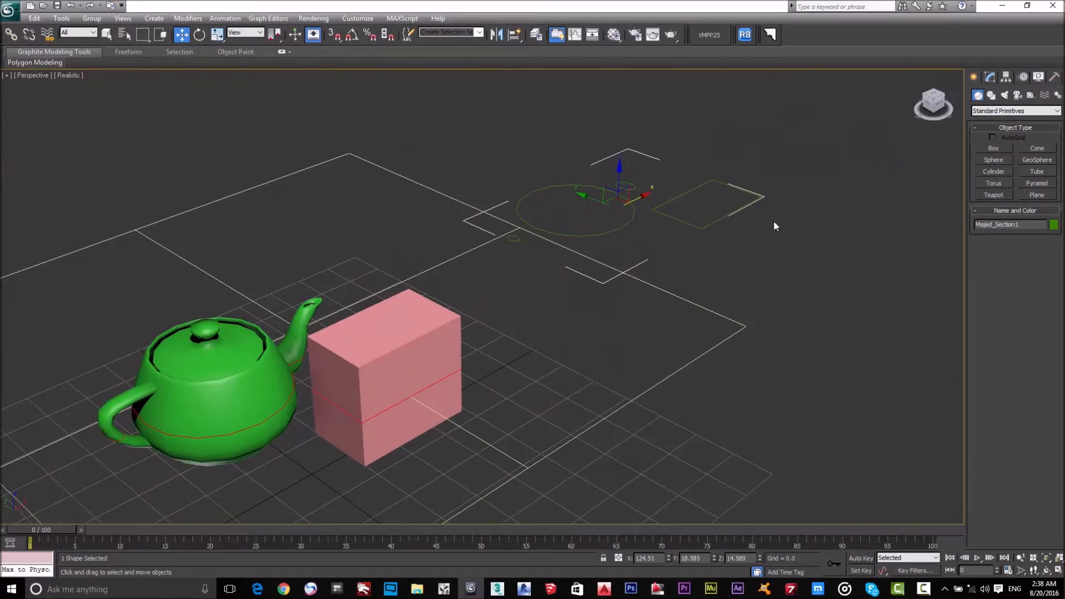
key("t")
scroll(746, 284, "down", 5)
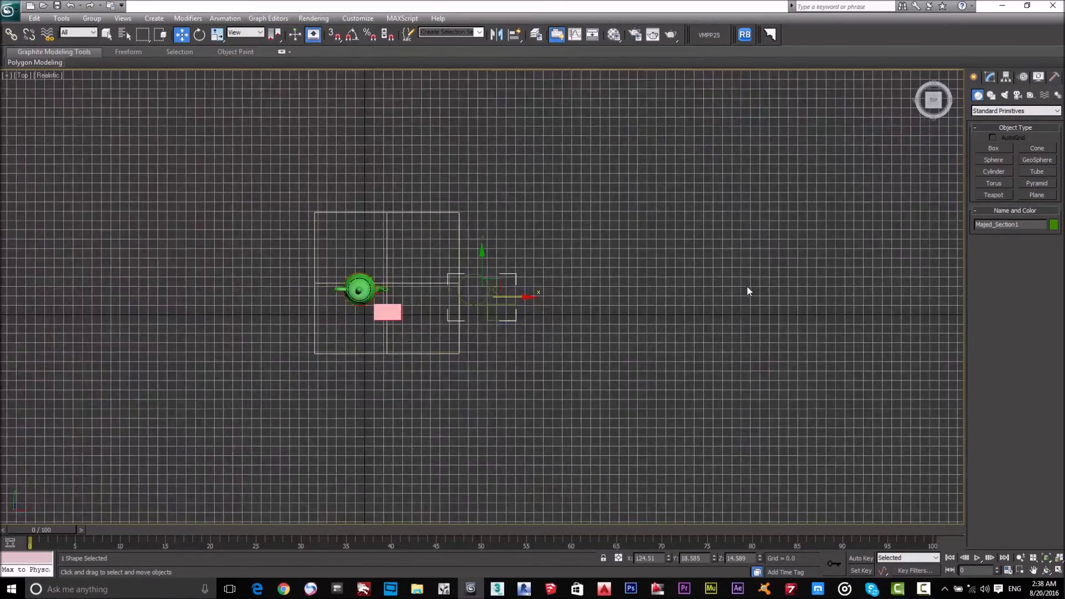
- Examine the extracted section shape from an angled view and close up in the Top view
scroll(656, 340, "up", 3)
middle_click_drag(577, 388, 619, 328, "alt")
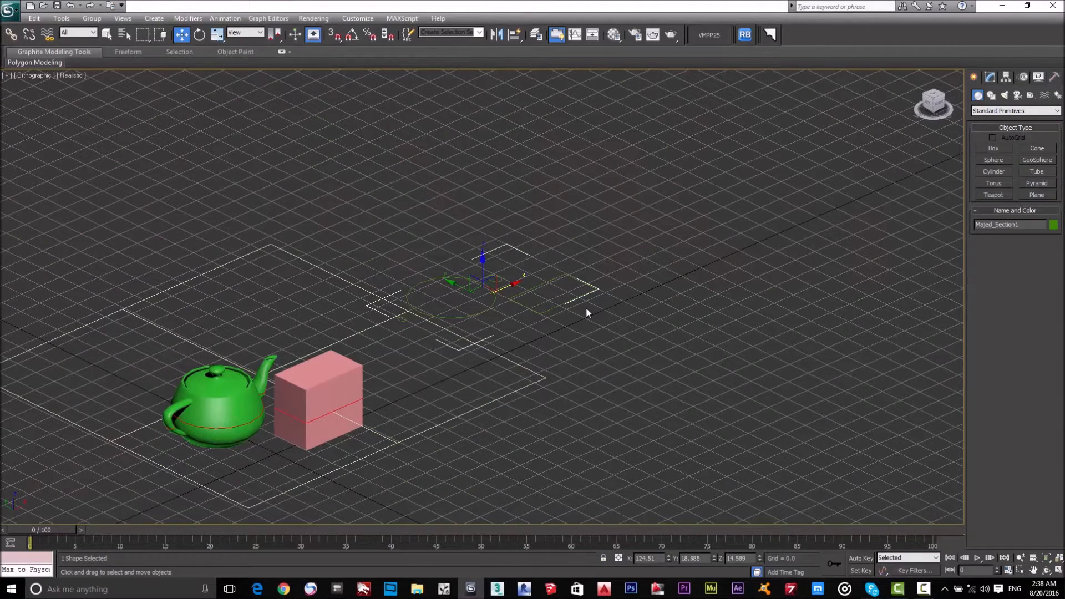
key("t")
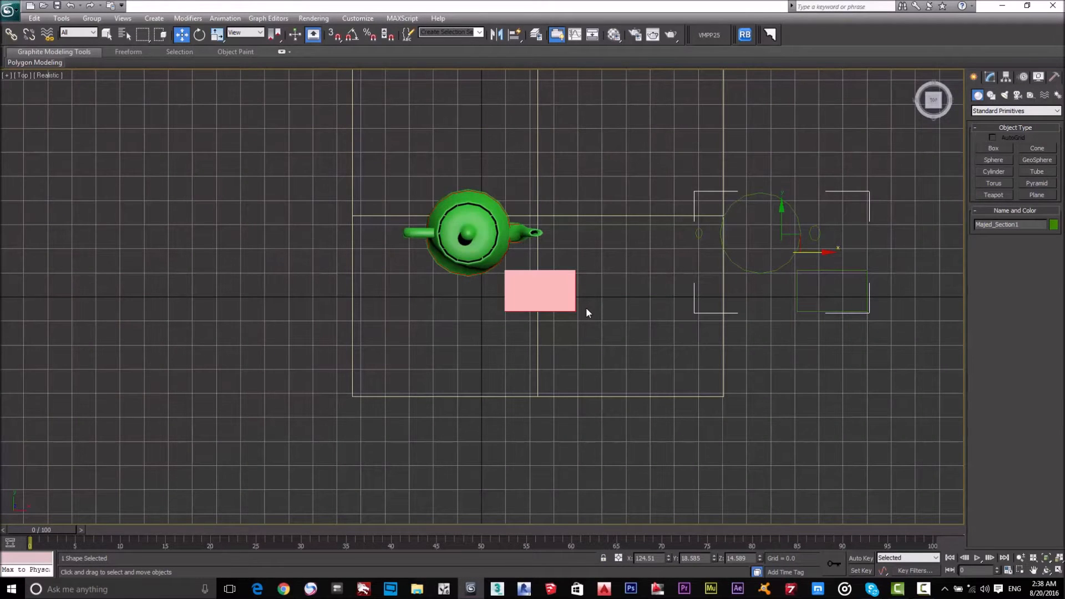
key("z")
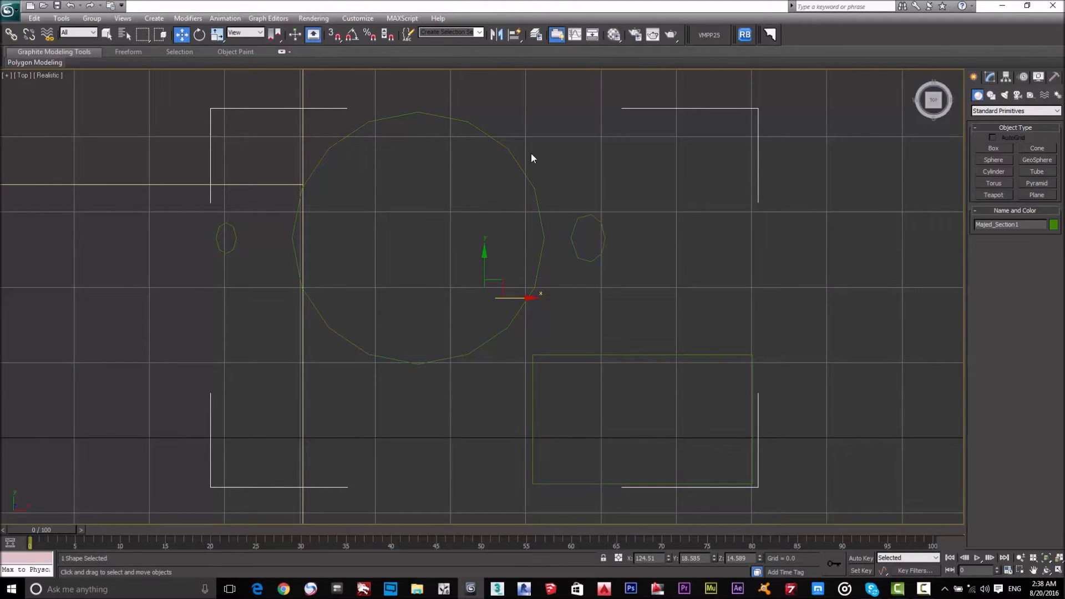
middle_click_drag(500, 240, 521, 248)
scroll(610, 256, "down", 1)
scroll(623, 257, "up", 1)
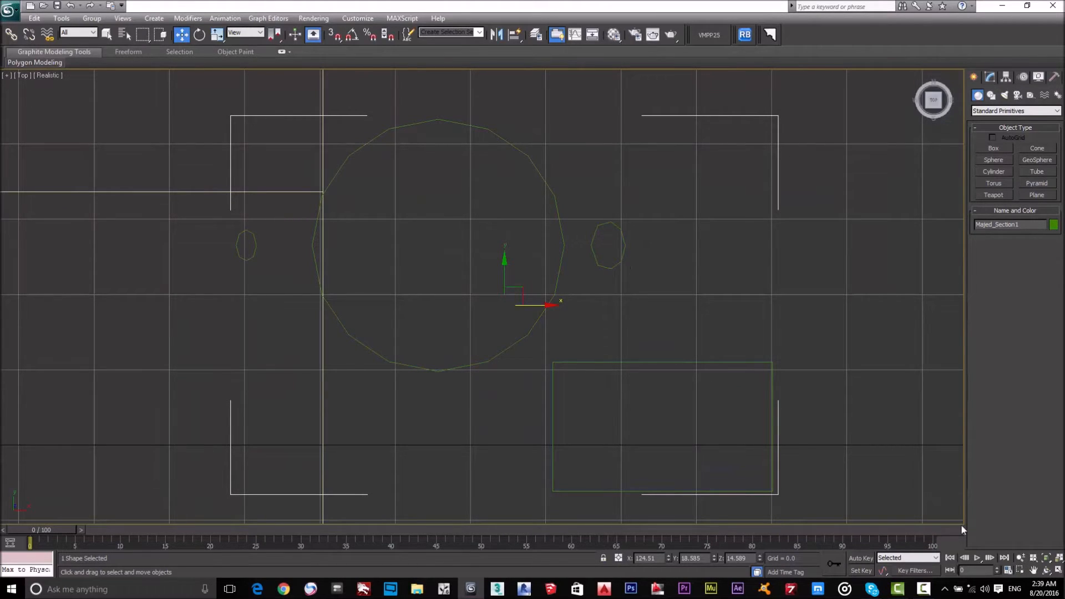
- Toggle the grid in the Top view off and on, leaving it hidden
key("g")
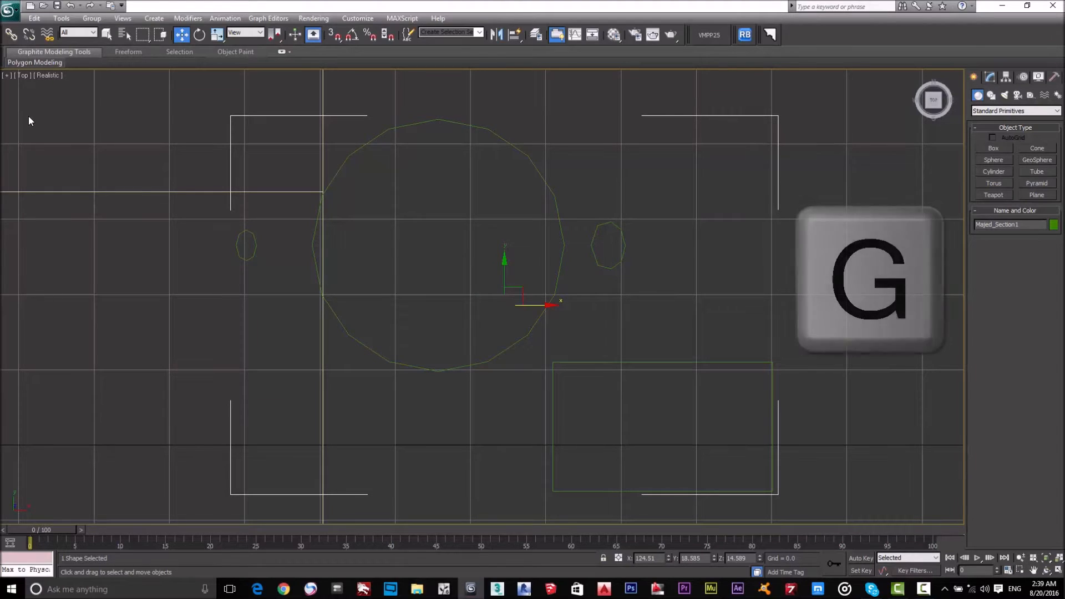
key("g")
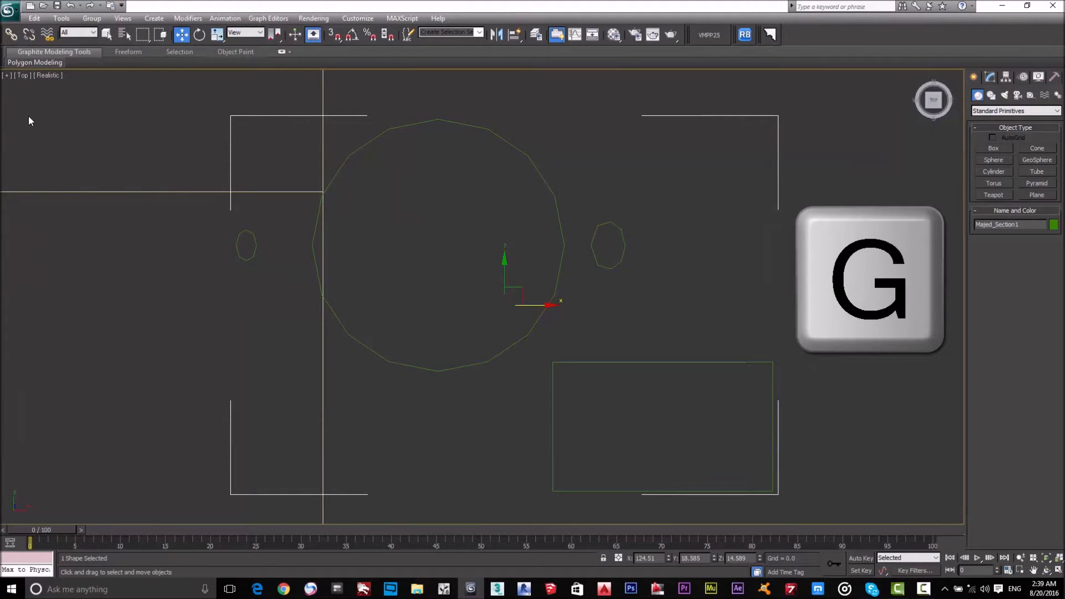
key("g")
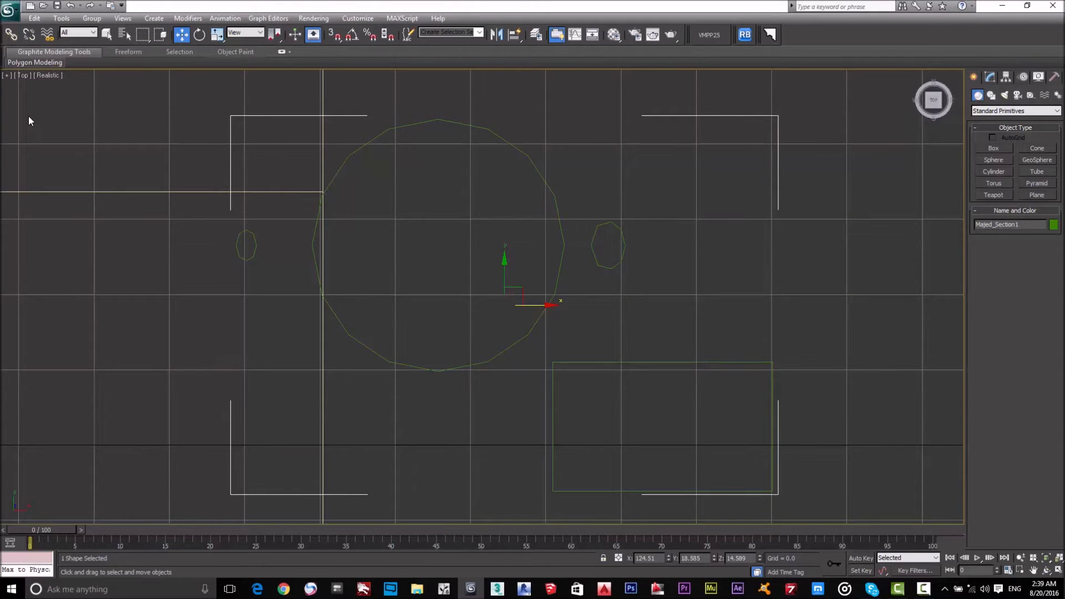
key("g")
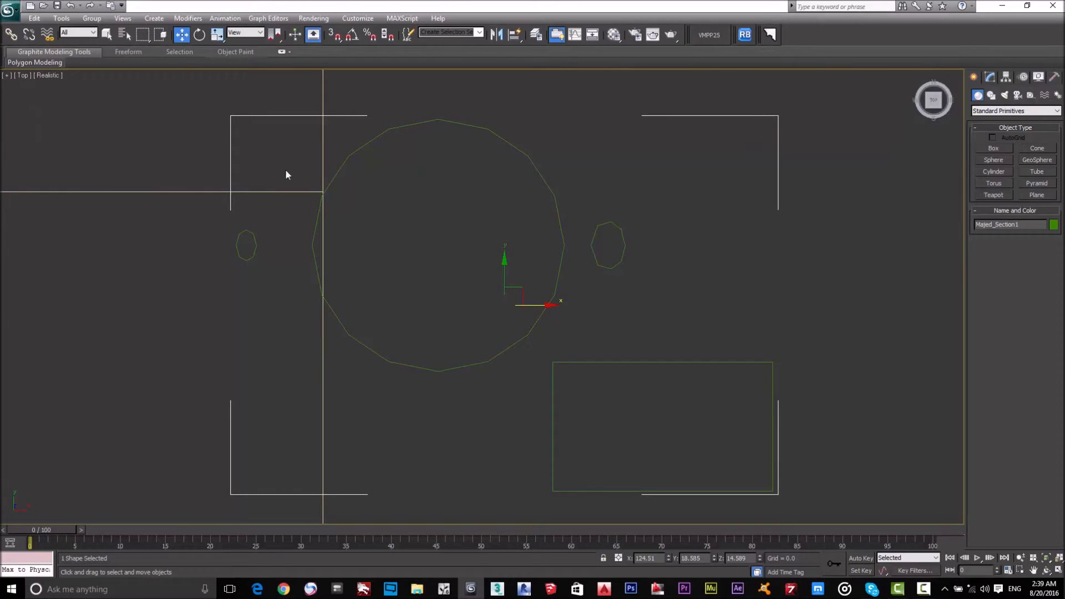
- Review the section shape's Editable Spline settings and return to the Standard Primitives creation options
left_click(565, 135)
left_click(536, 166)
left_click(990, 77)
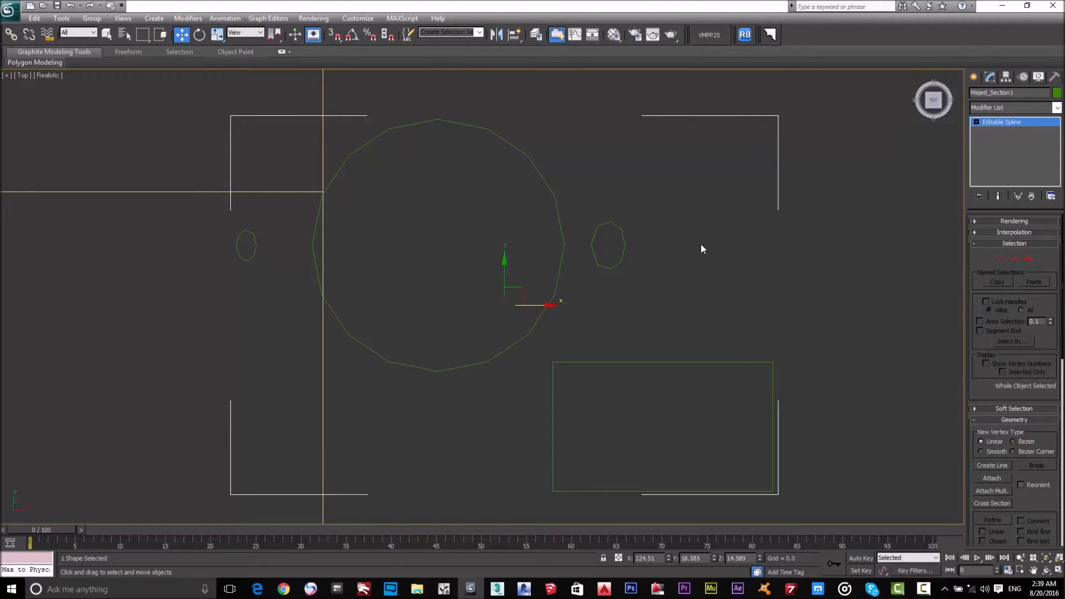
scroll(1016, 494, "down", 4)
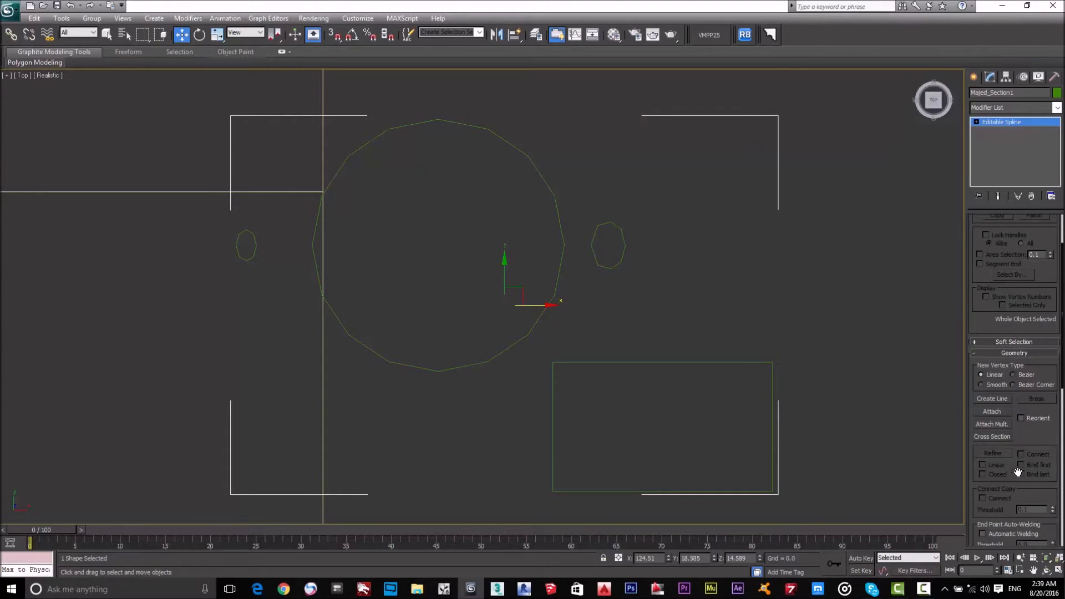
scroll(1018, 478, "up", 4)
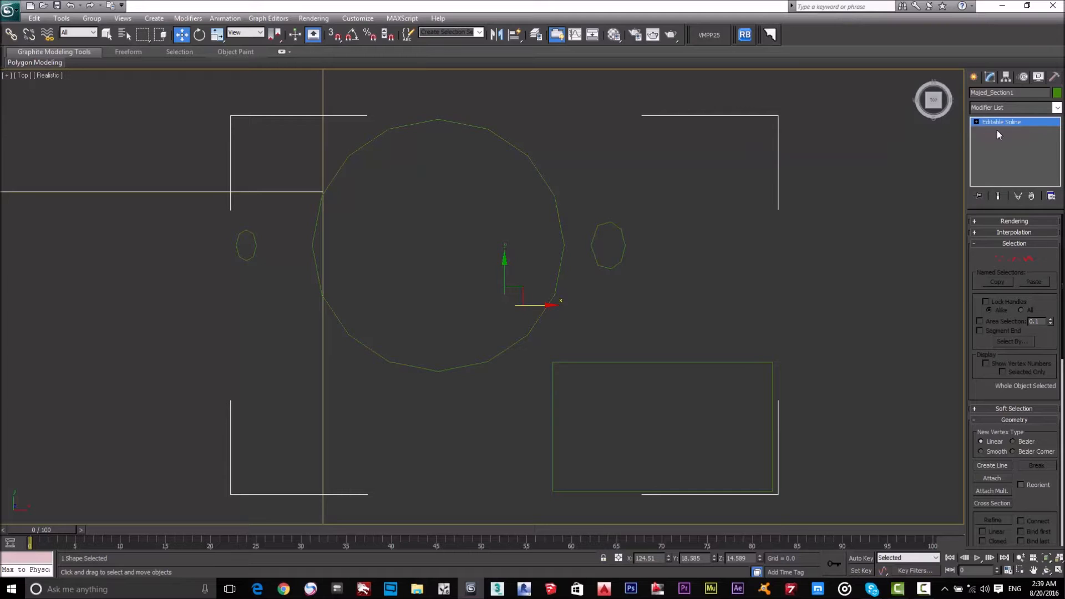
left_click(973, 77)
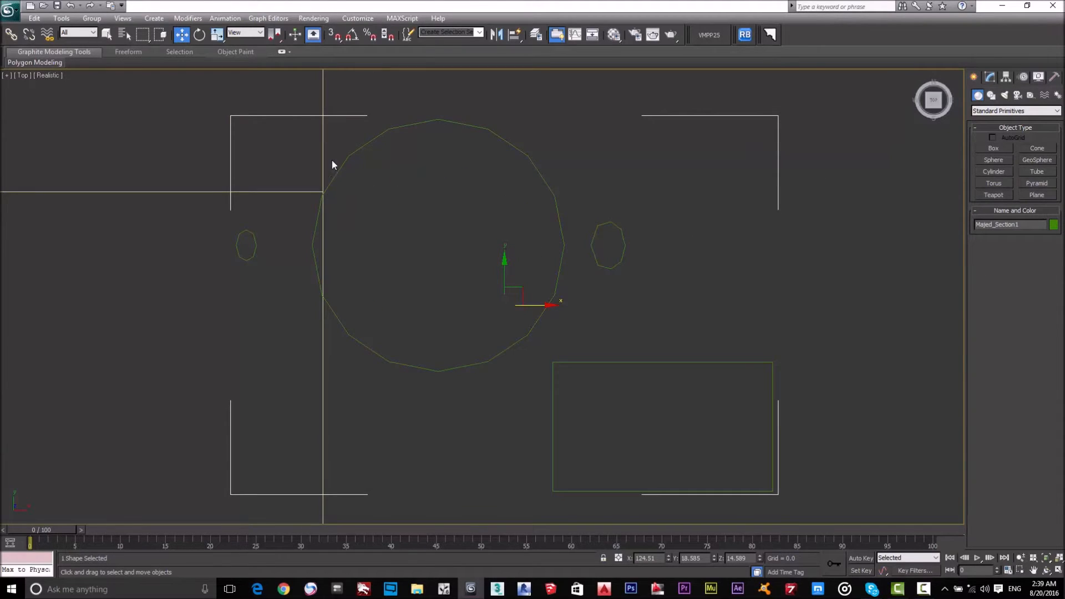
- Delete the extracted section shape, followed by the teapot, the box and the section plane
scroll(491, 166, "down", 6)
left_click_drag(611, 209, 475, 345)
key("Delete")
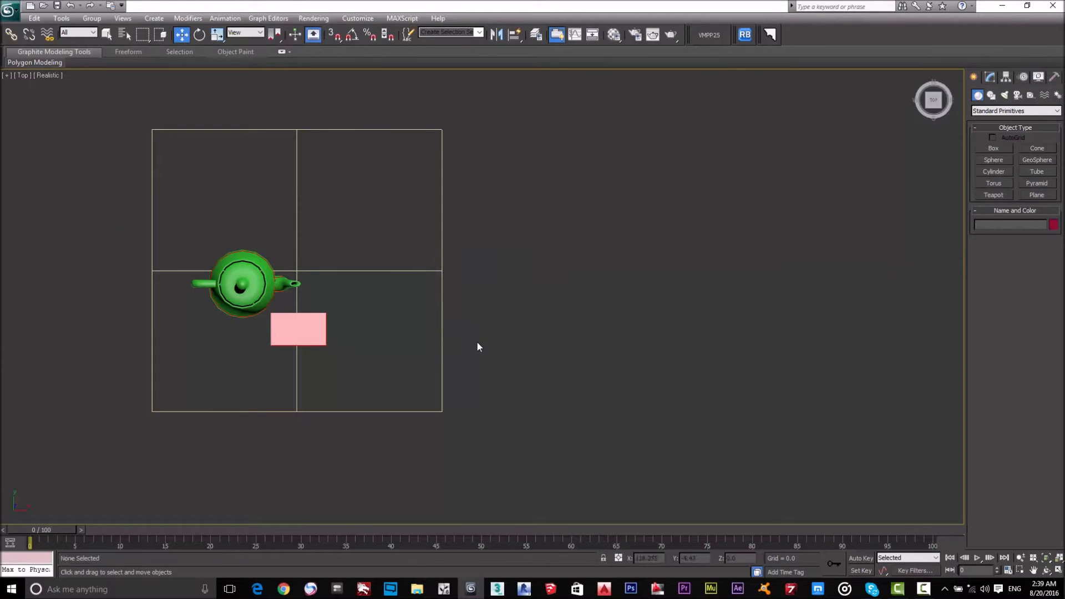
left_click_drag(546, 203, 45, 432)
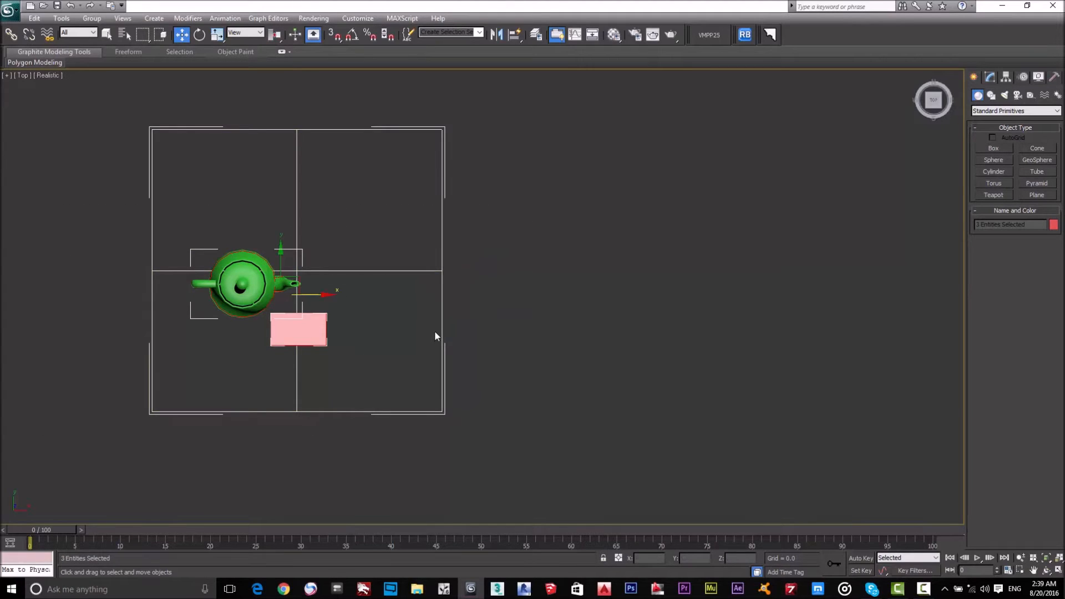
key("Delete")
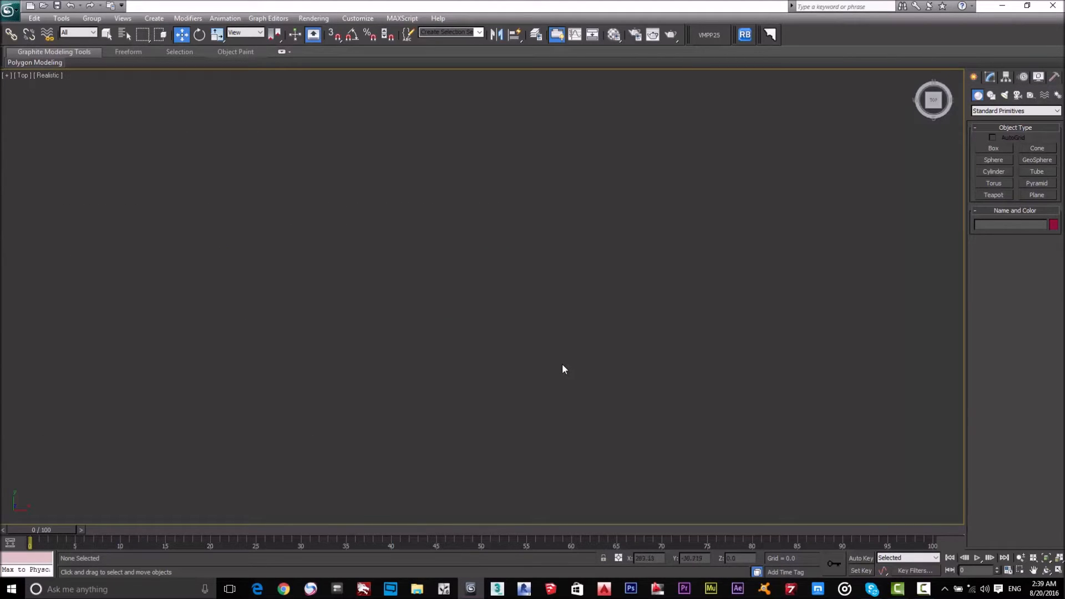
- Show the grid and orbit from the Top view to an angled orthographic view
key("g")
middle_click_drag(374, 396, 446, 290, "alt")
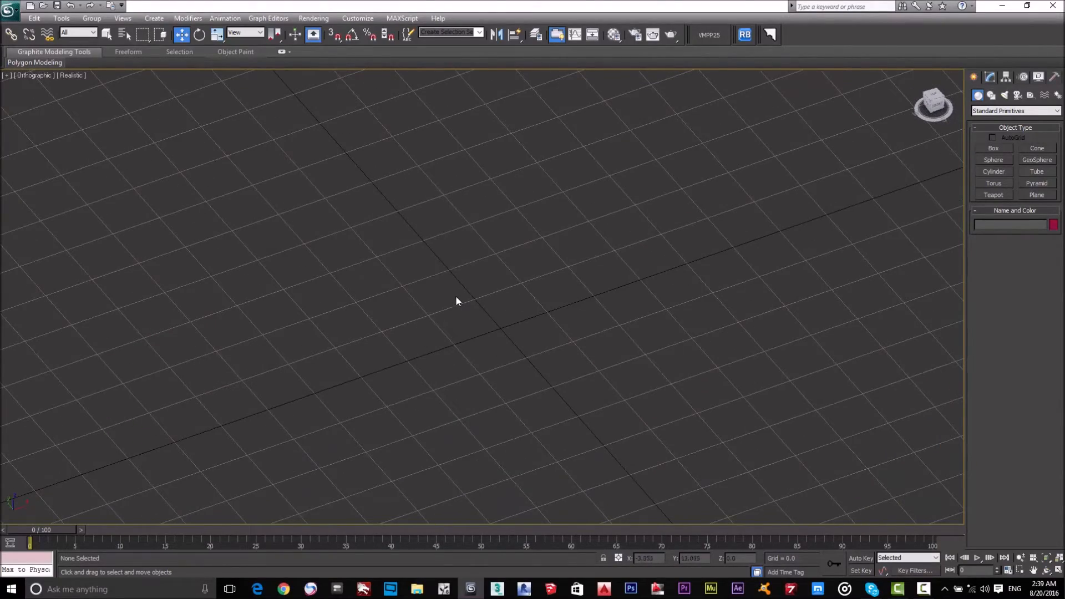
middle_click_drag(433, 284, 434, 286, "alt")
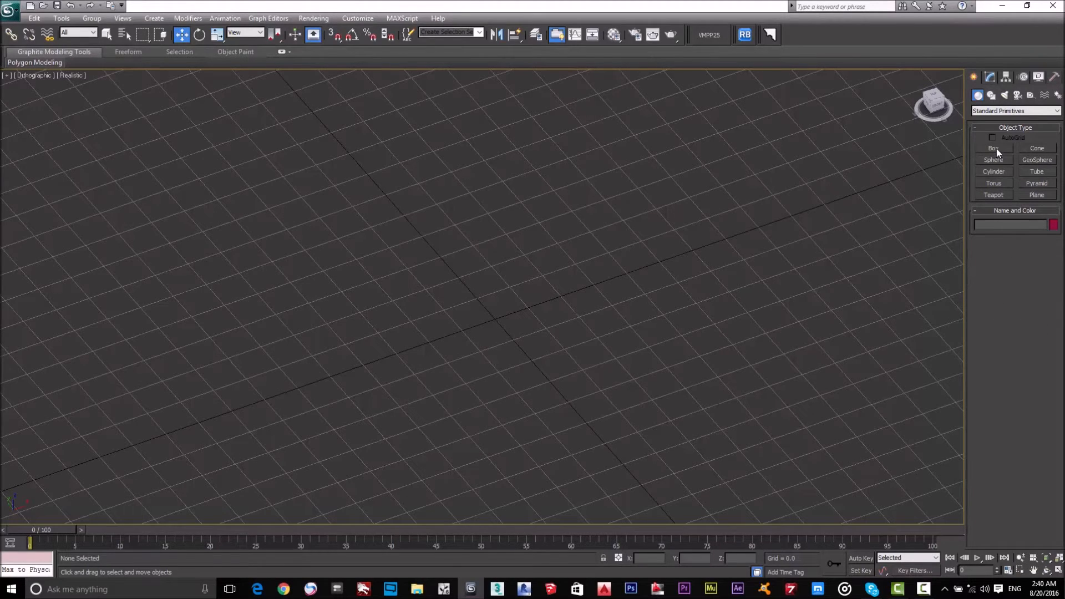
- Look through the available geometry categories, keeping Standard Primitives as the chosen one
left_click(1008, 112)
left_click(1006, 113)
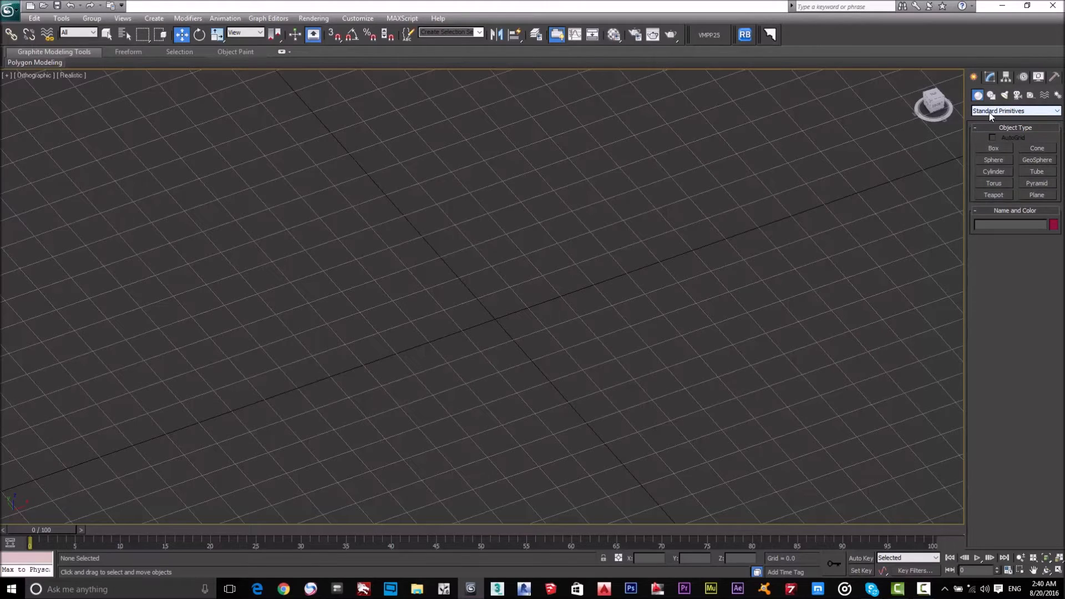
left_click(989, 112)
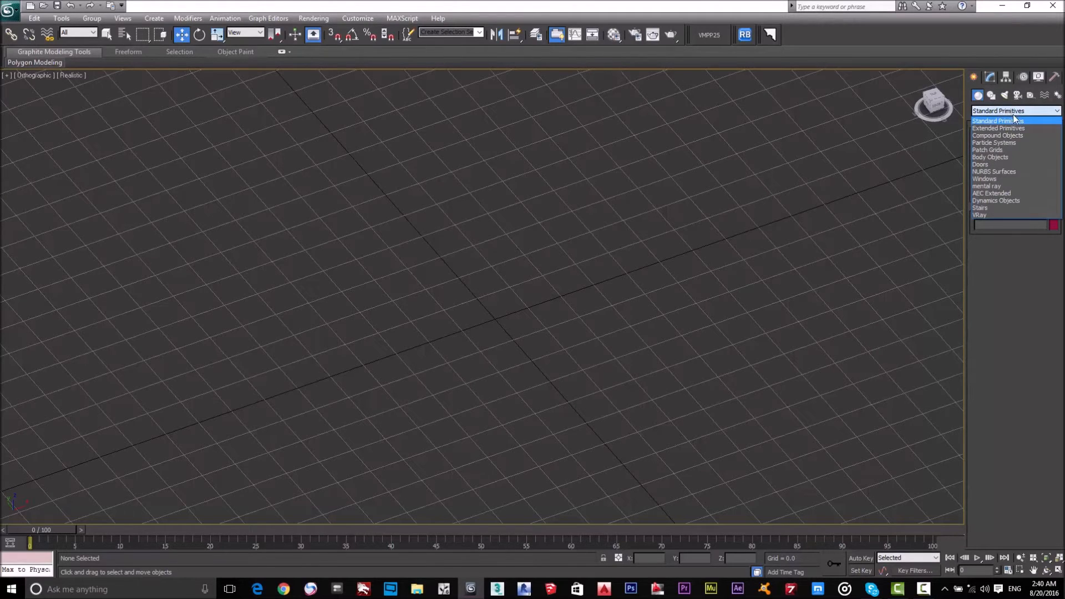
left_click(1001, 121)
left_click(1001, 111)
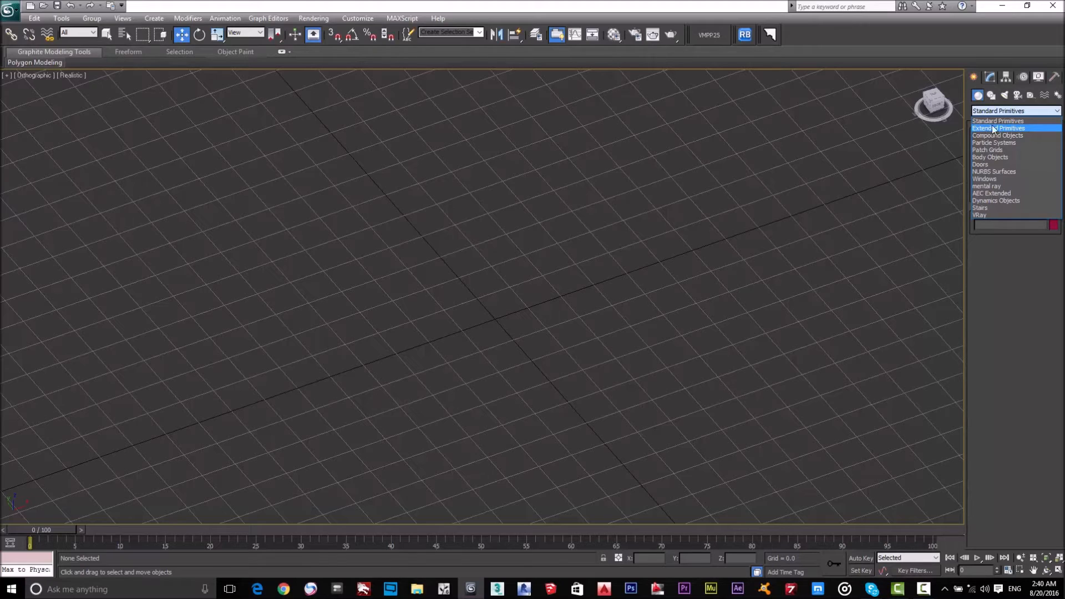
left_click(995, 121)
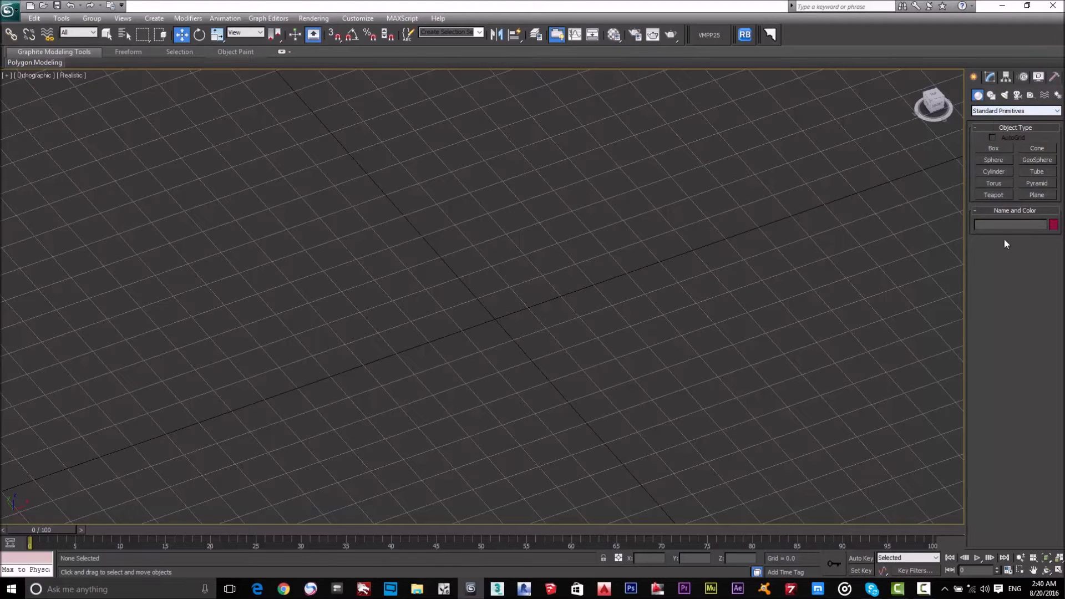
left_click(1005, 112)
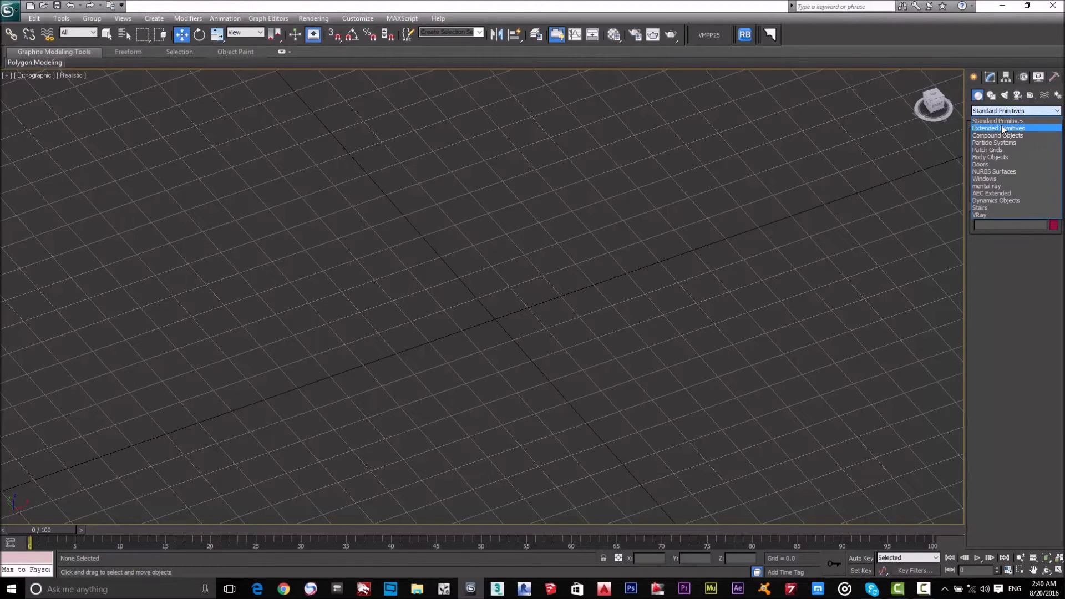
left_click(1005, 121)
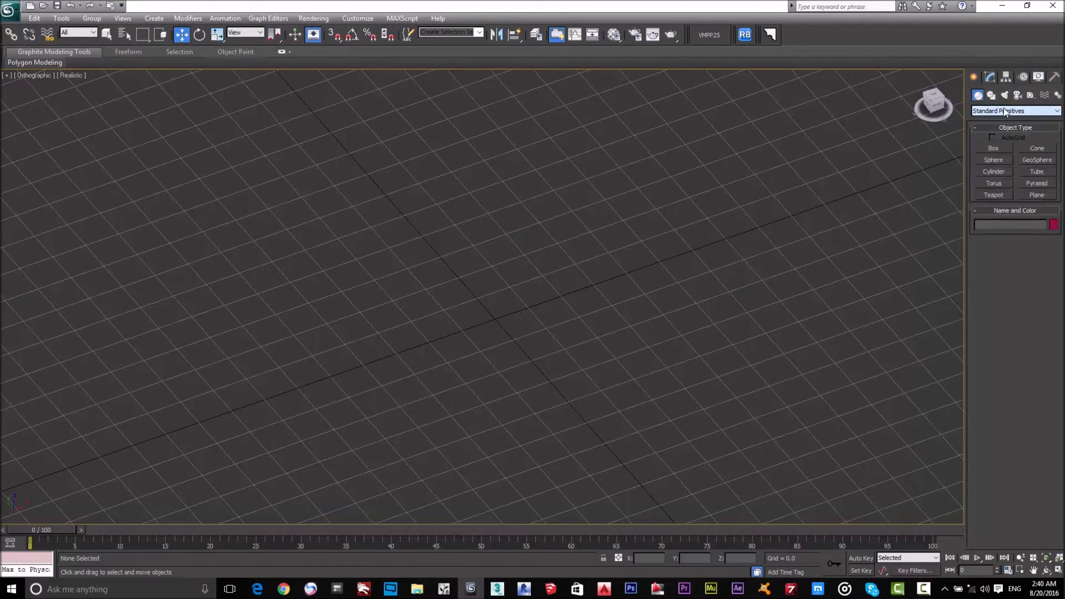
- View the Box tool's creation parameters without making a box, and recheck the geometry categories
left_click(999, 149)
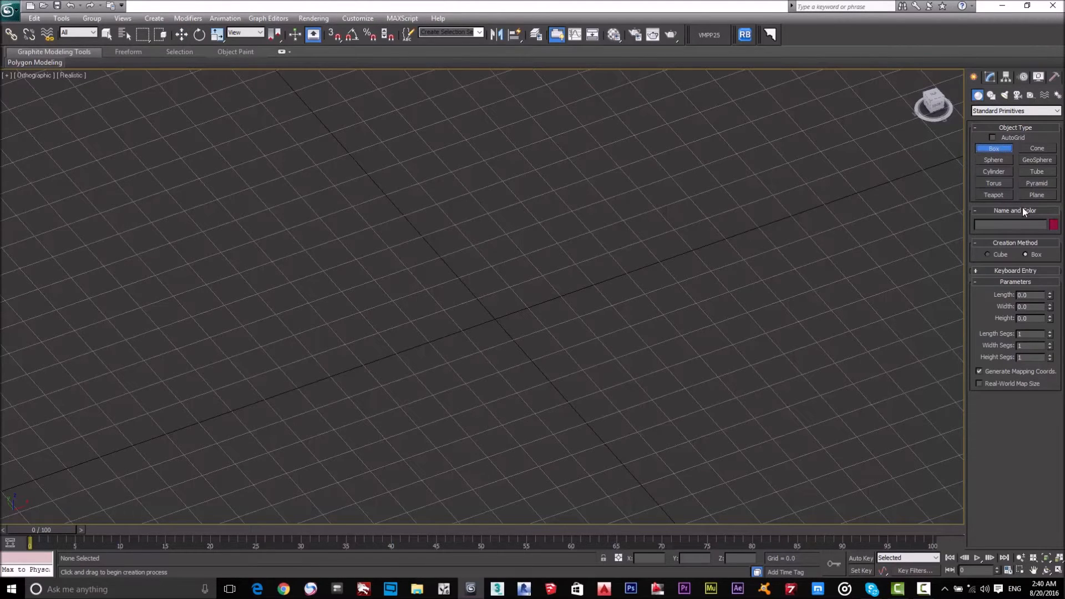
right_click(723, 239)
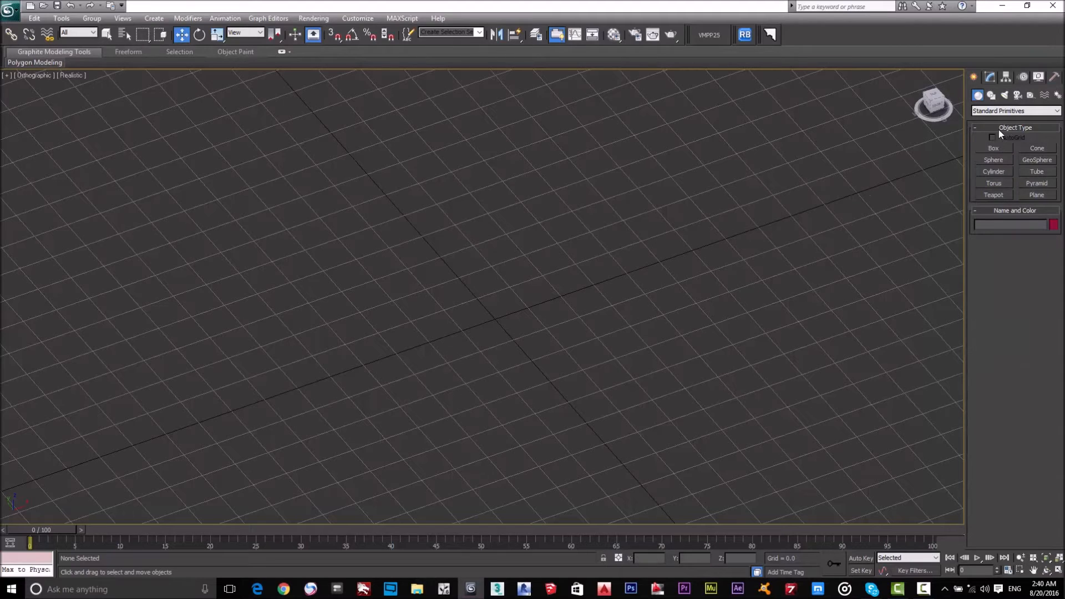
left_click(1031, 111)
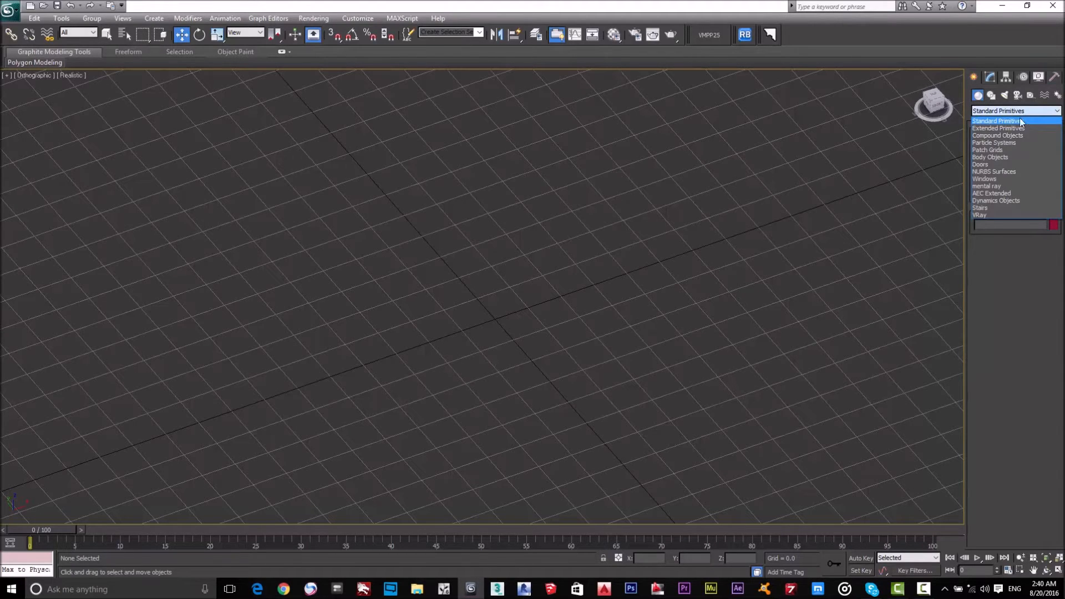
left_click(998, 121)
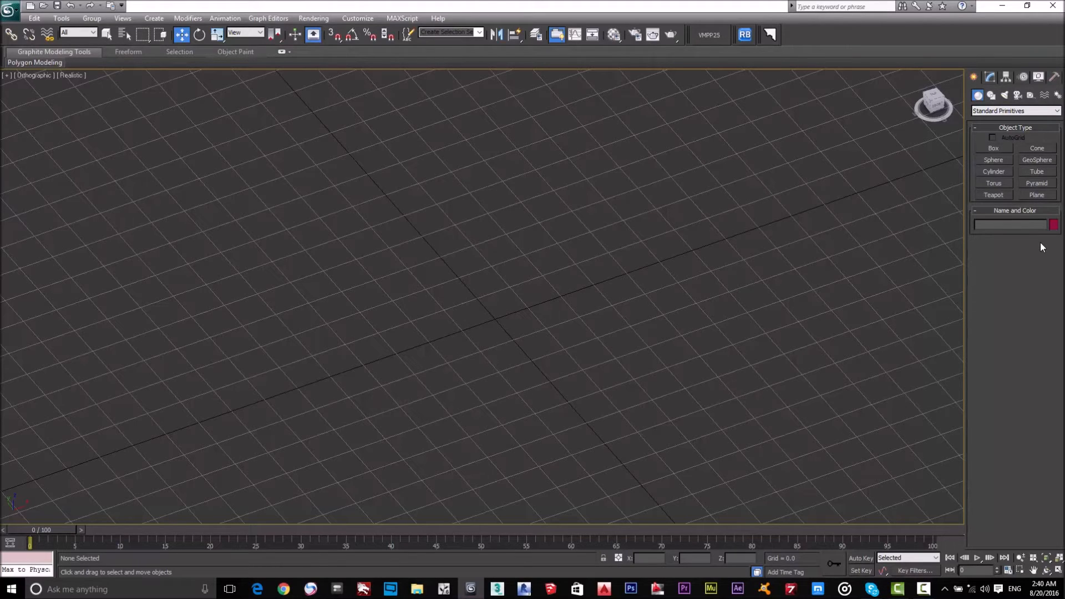
- View the object types of the Extended Primitives category and return to Standard Primitives
left_click(1031, 110)
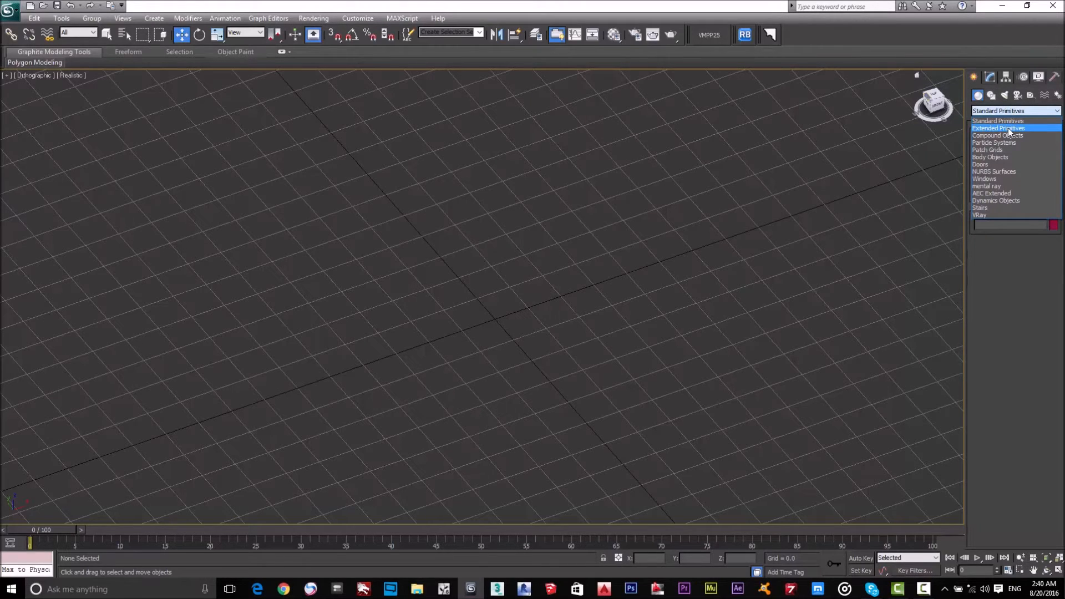
left_click(1015, 128)
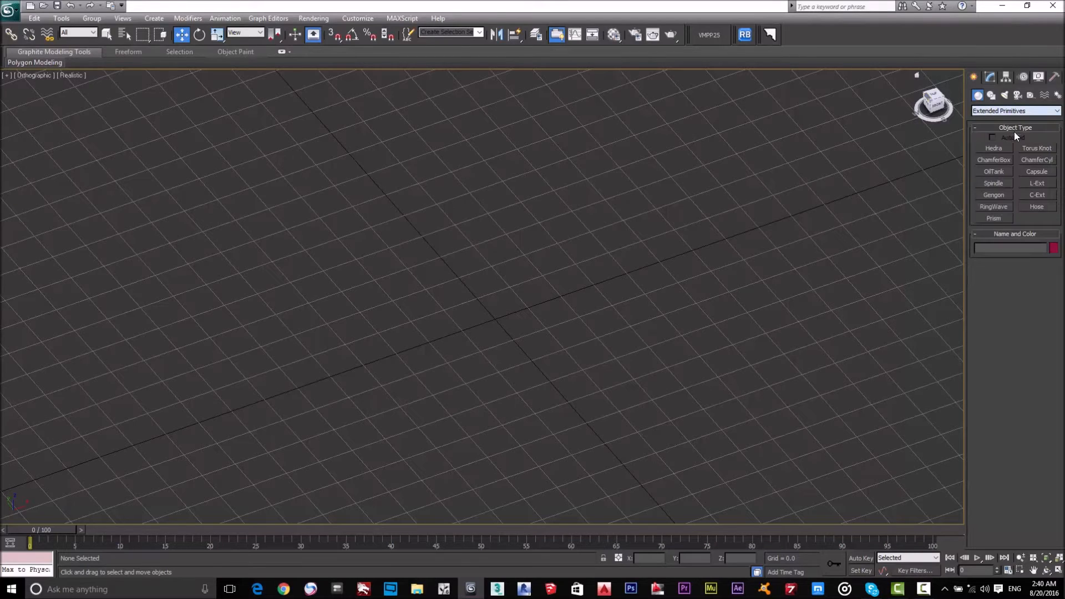
left_click(1004, 111)
left_click(1001, 120)
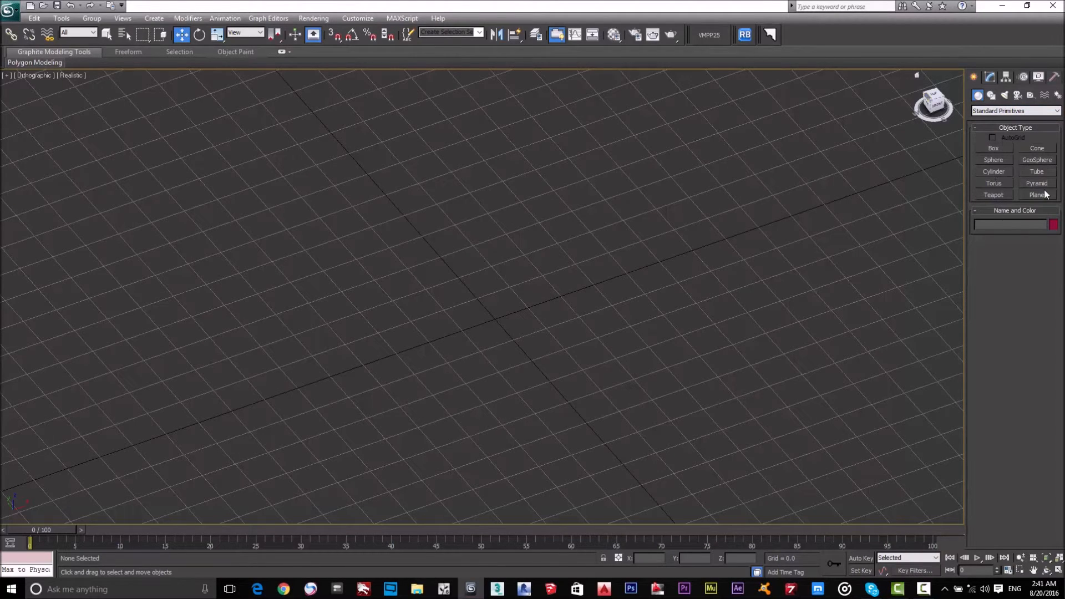
- Create a Hedra from the Extended Primitives near the grid's centre, with a radius of about 19.5
left_click(1004, 112)
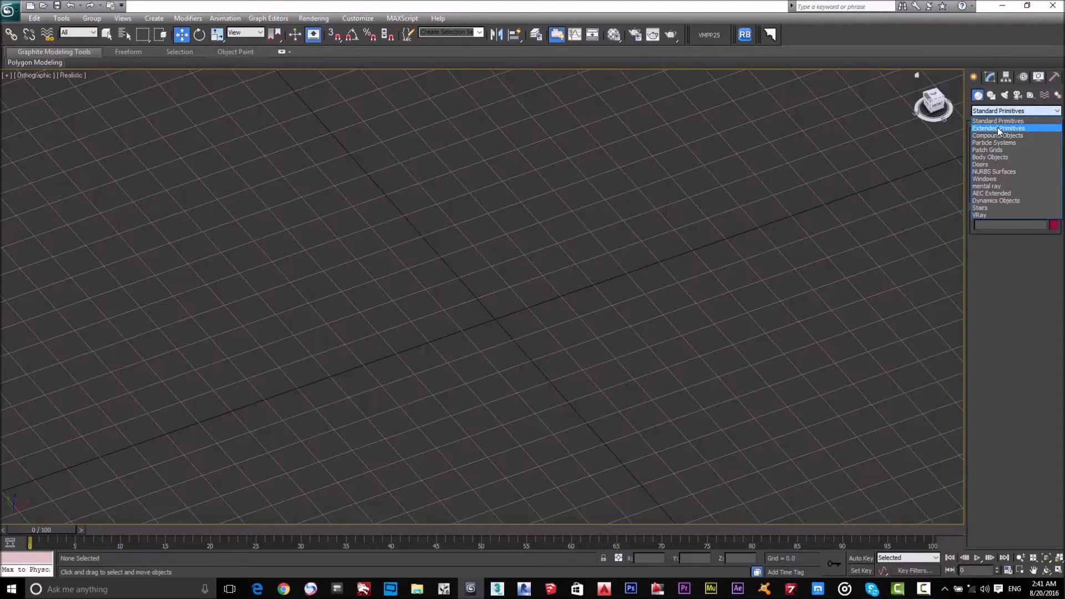
left_click(998, 128)
left_click(992, 149)
left_click_drag(496, 288, 537, 328)
key("w")
middle_click_drag(502, 343, 591, 327, "alt")
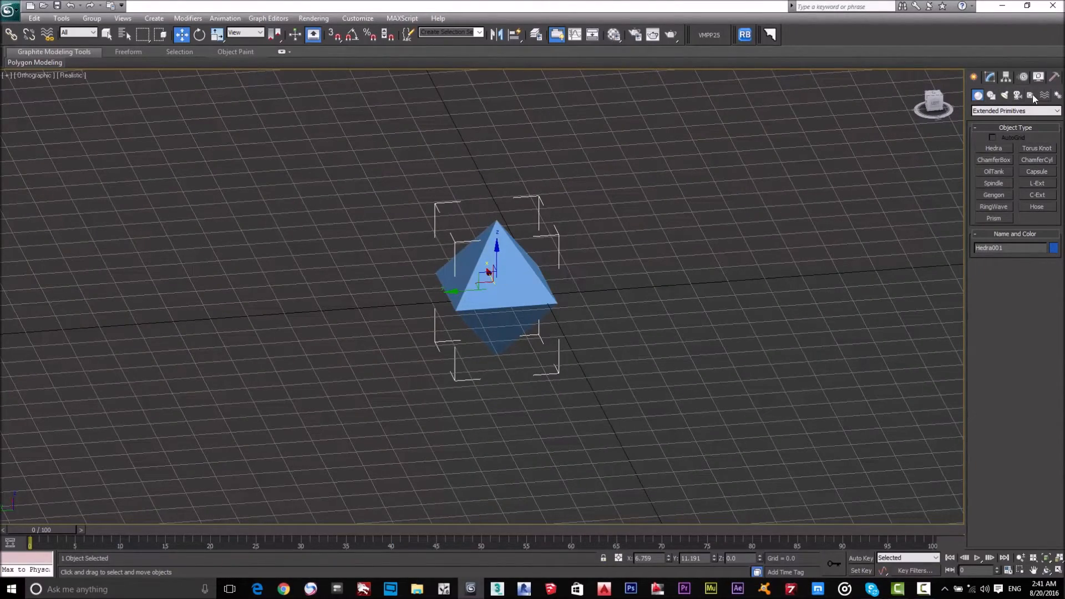
- Try the Star2 family on the hedra and set its family back to Tetra
left_click(990, 77)
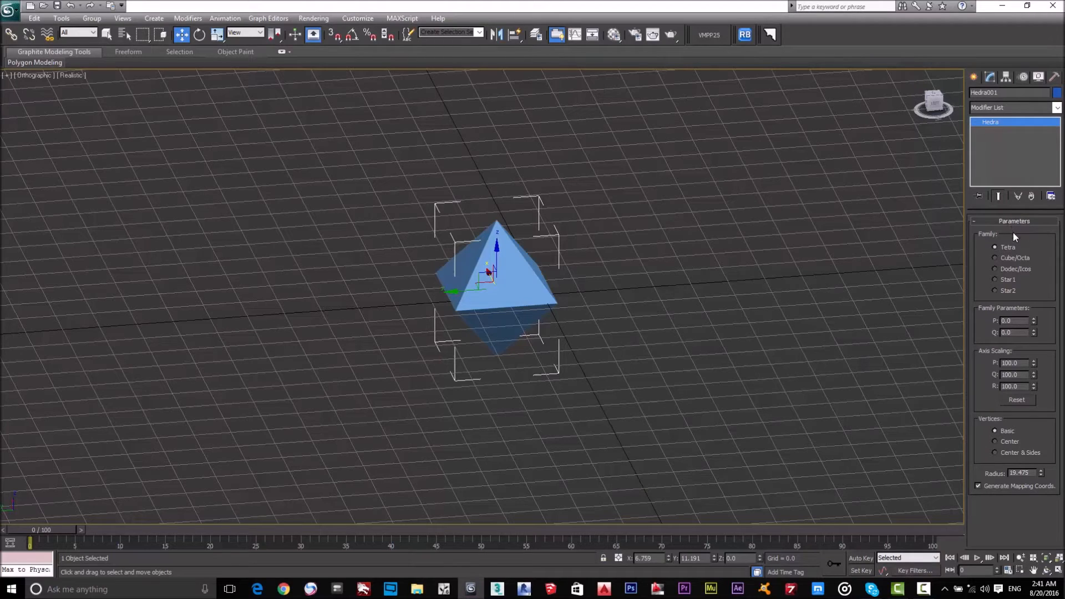
left_click(1006, 290)
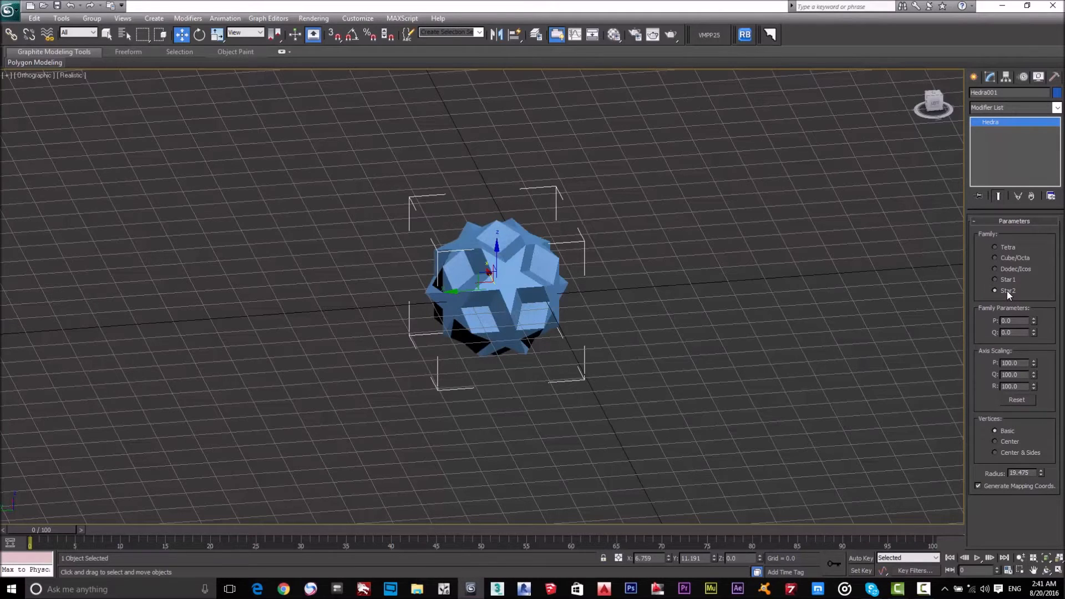
left_click(1001, 248)
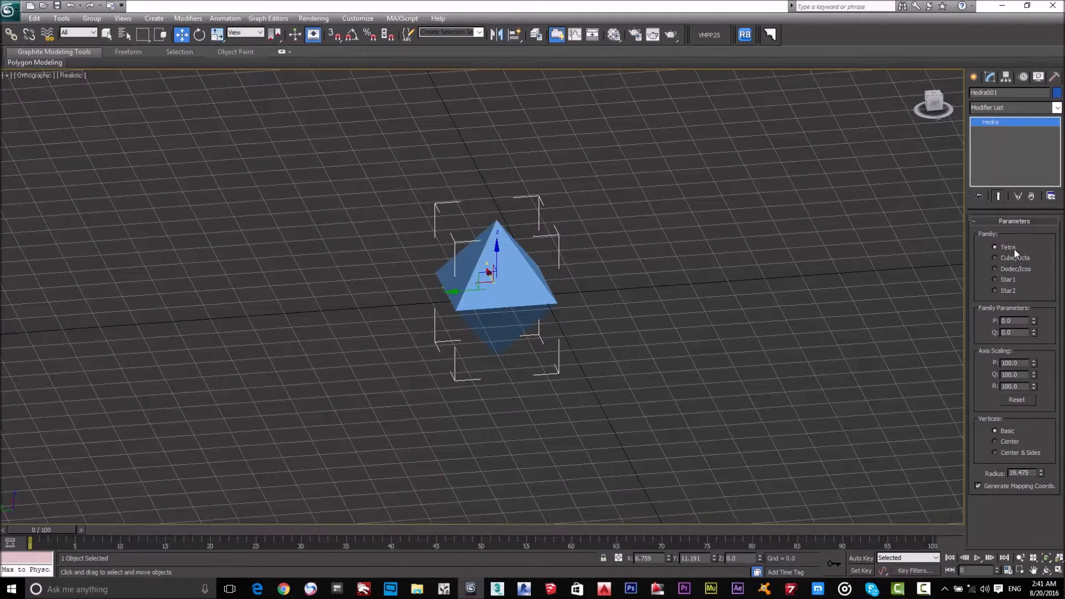
- Try the Cube/Octa, Dodec/Icos, Star1 and Star2 families on the hedra and return it to Tetra
left_click(1011, 258)
left_click(1010, 269)
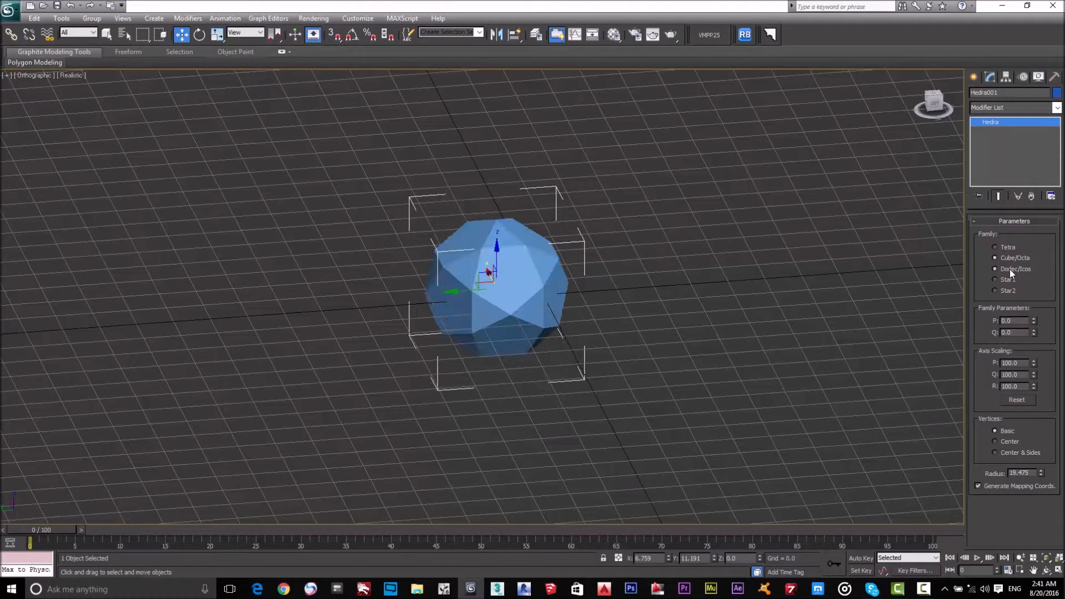
left_click(1007, 280)
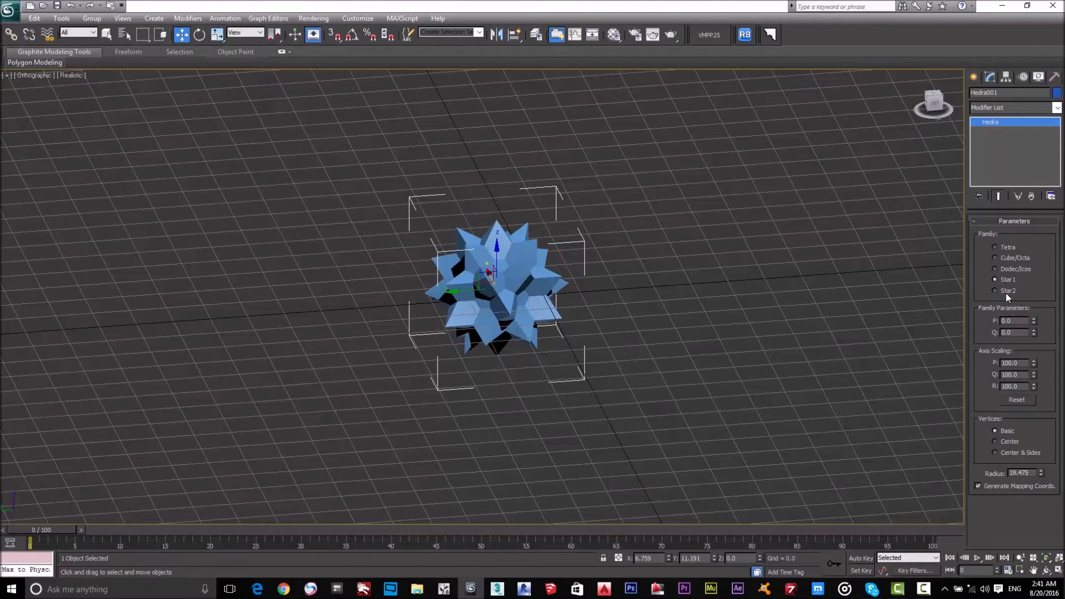
left_click(1007, 292)
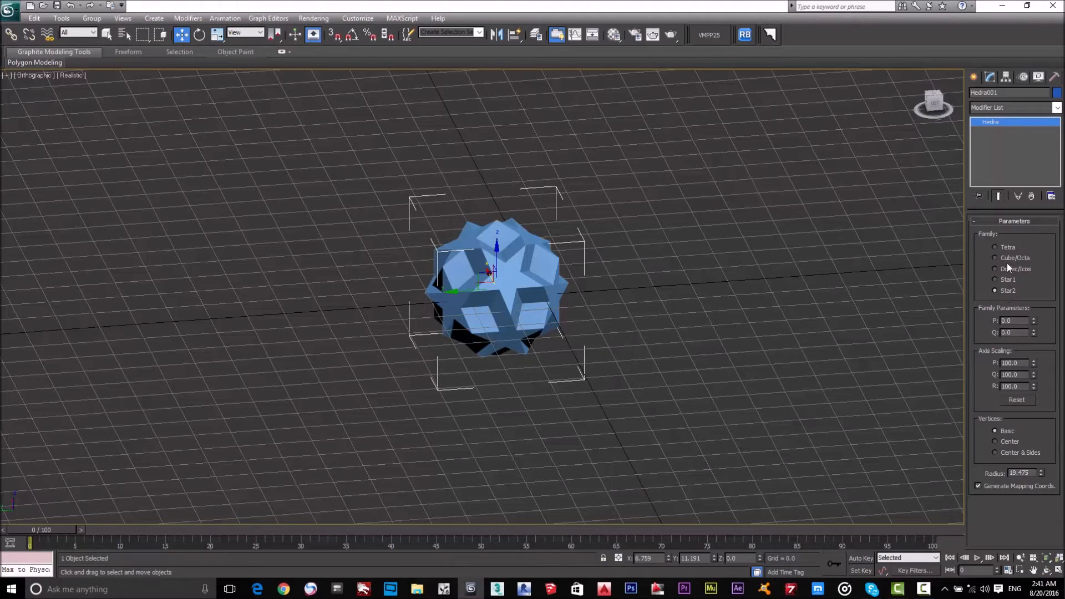
left_click(1005, 248)
left_click_drag(1034, 363, 1031, 311)
right_click(1031, 312)
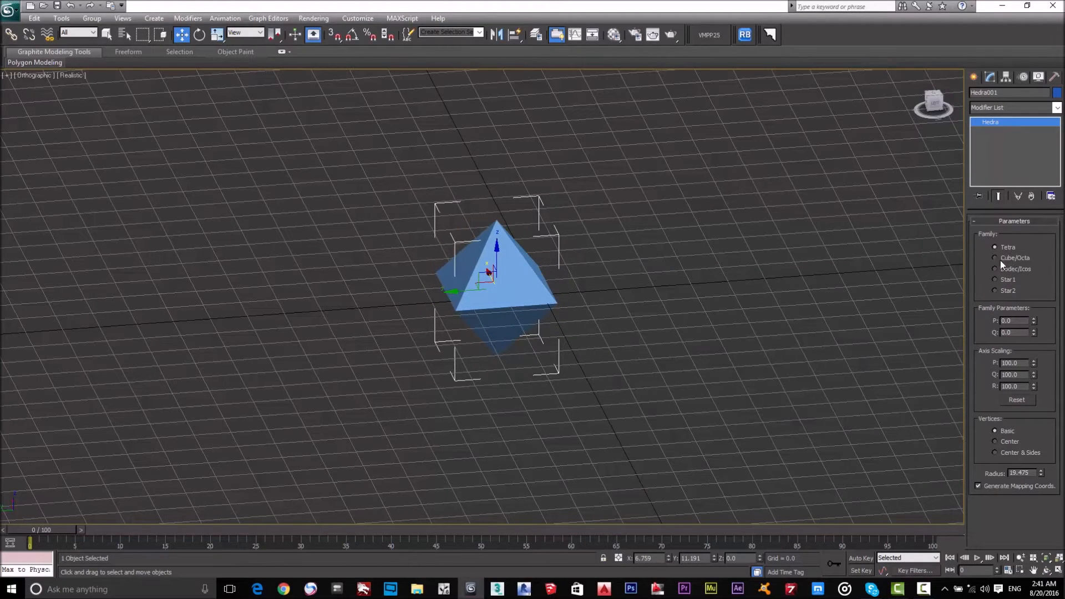
- Set the hedra's family to Cube/Octa
left_click(1020, 259)
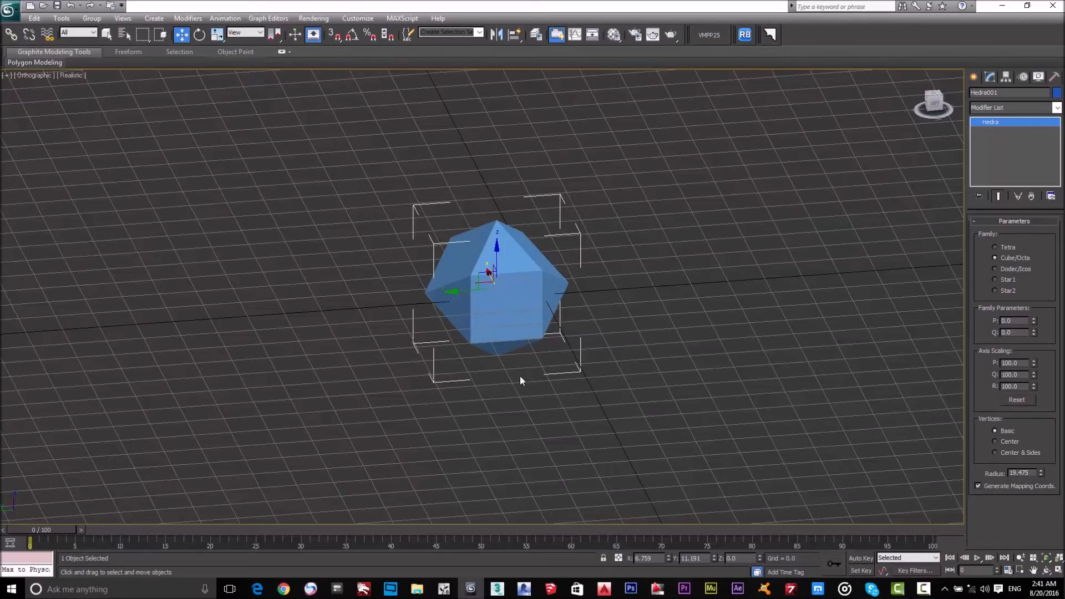
middle_click_drag(518, 361, 743, 346, "alt")
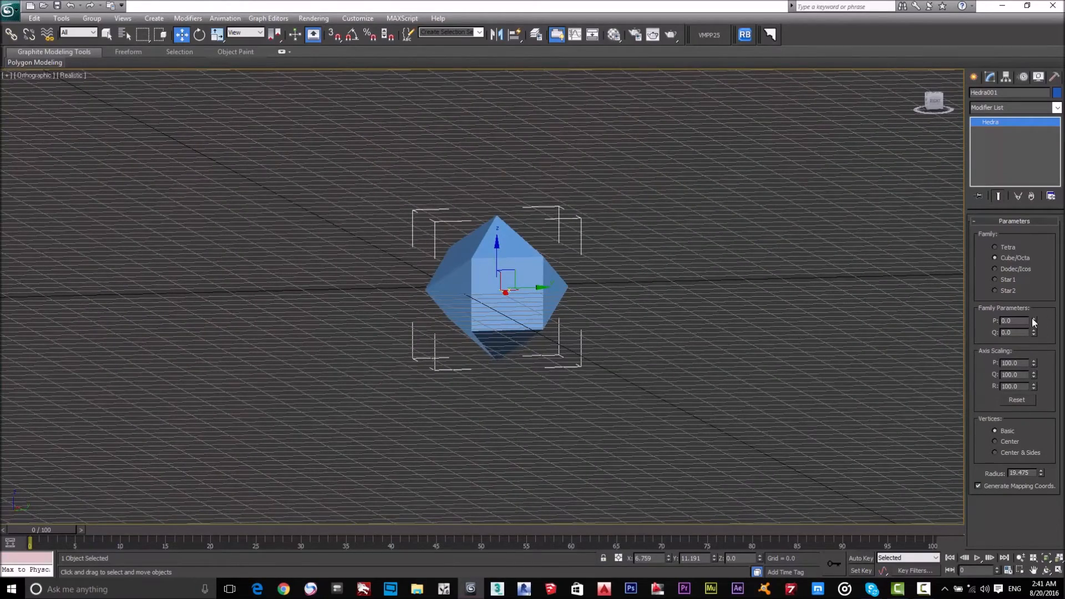
- Try adjusting the hedra's family parameters and axis scaling, cancelling each change
mouse_move(1032, 344)
left_mouse_down()
mouse_move(1028, 378)
mouse_move(1024, 149)
mouse_move(1024, 266)
mouse_move(1024, 183)
mouse_move(1047, 350)
left_mouse_up()
right_click(1028, 378)
right_click(1047, 350)
left_click_drag(1033, 389, 1050, 463)
right_click(1050, 462)
middle_click_drag(602, 289, 834, 222, "alt")
middle_click_drag(816, 319, 759, 319)
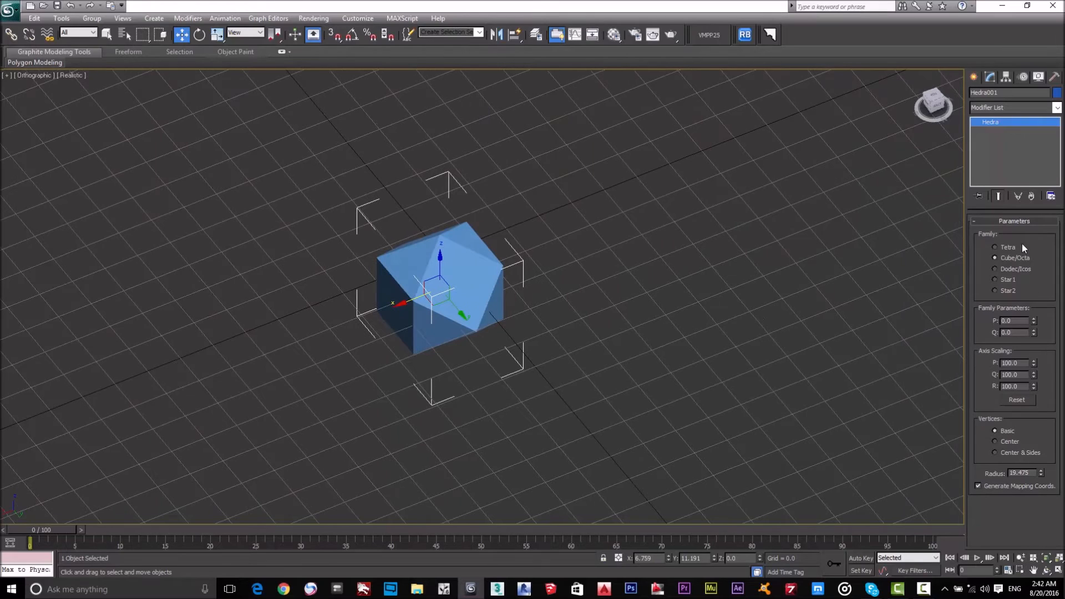
- Create a Torus Knot around the hedra with a base radius of about 51.7 and a cross-section radius of about 8.8
left_click(974, 75)
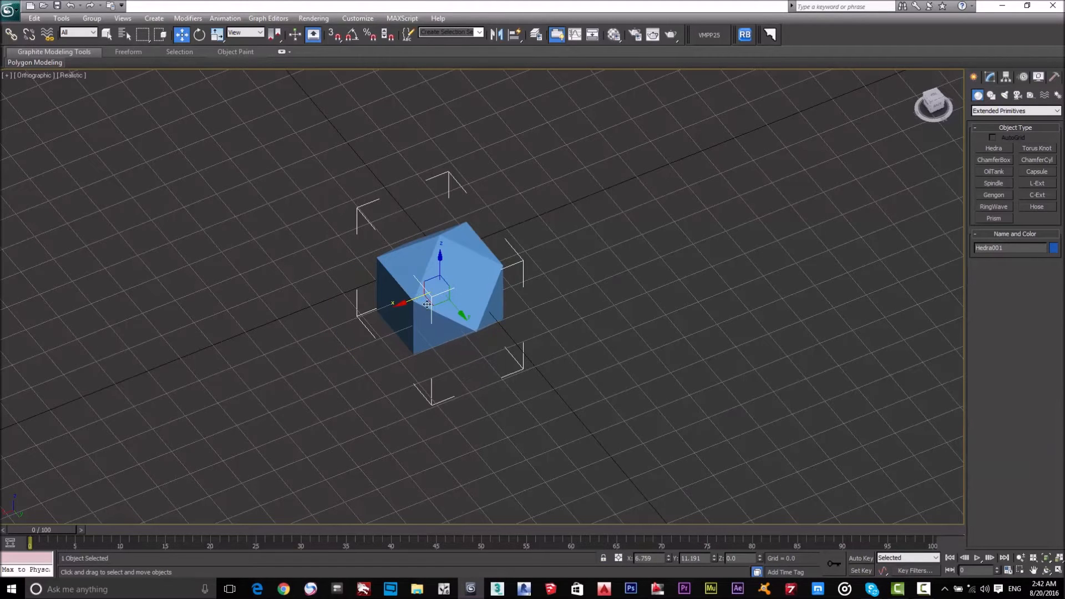
left_click(563, 199)
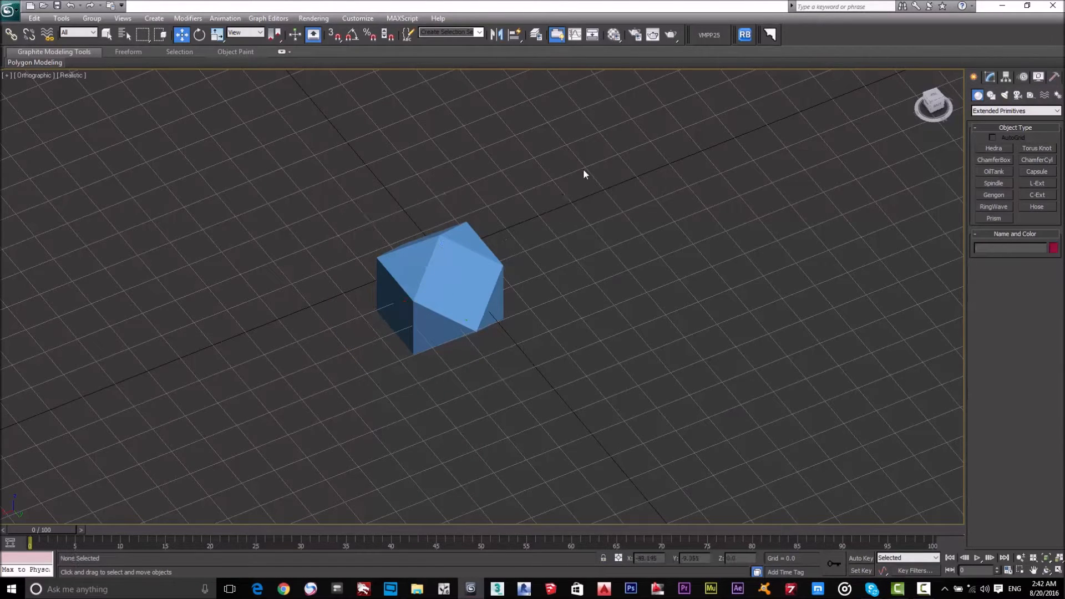
left_click(1037, 148)
left_click_drag(613, 242, 632, 382)
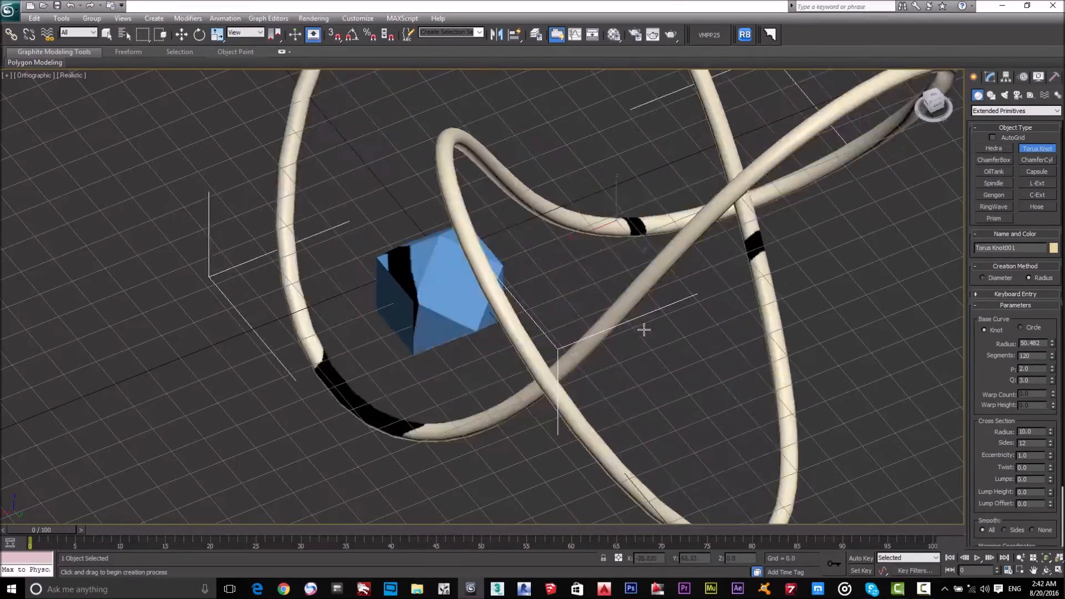
scroll(637, 330, "down", 6)
scroll(620, 316, "up", 2)
right_click(638, 320)
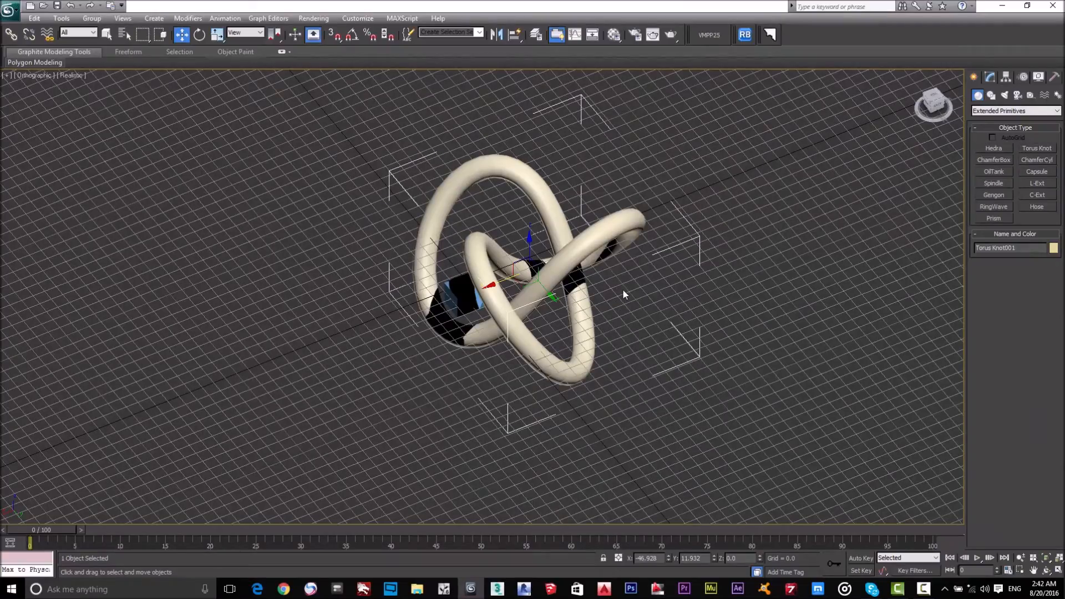
middle_click_drag(660, 207, 616, 302, "alt")
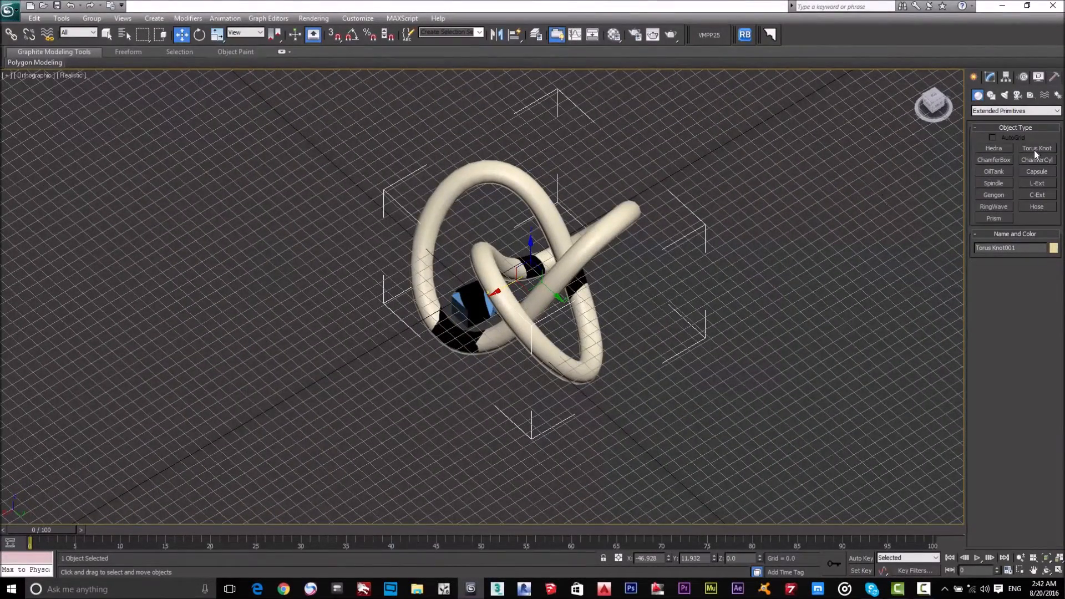
scroll(804, 242, "down", 2)
scroll(693, 258, "up", 2)
- View the torus knot's base curve and cross-section parameters, and clear the selection
left_click(990, 77)
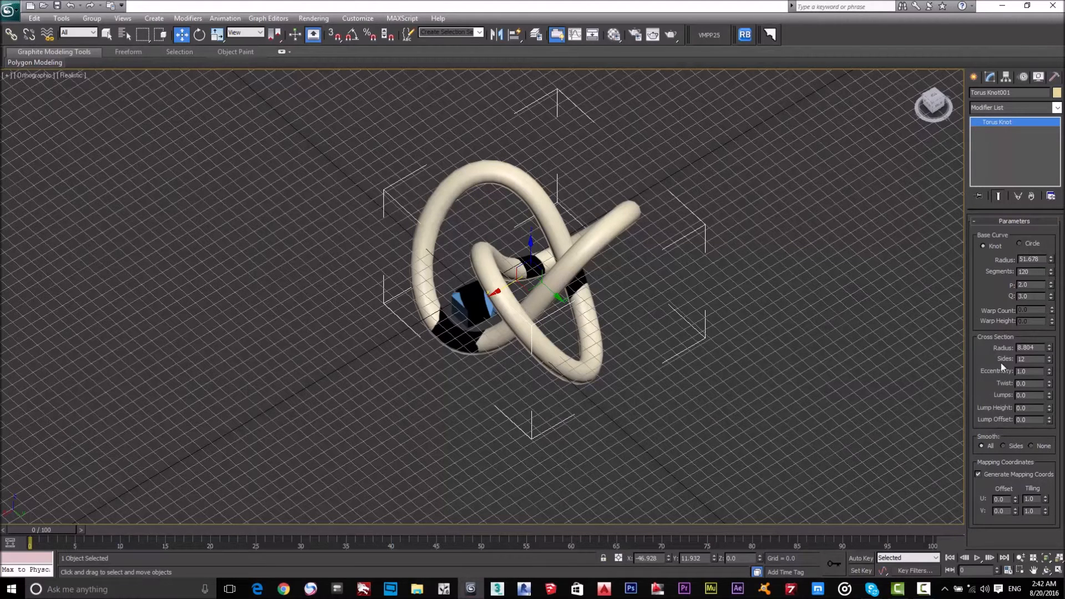
left_click(976, 78)
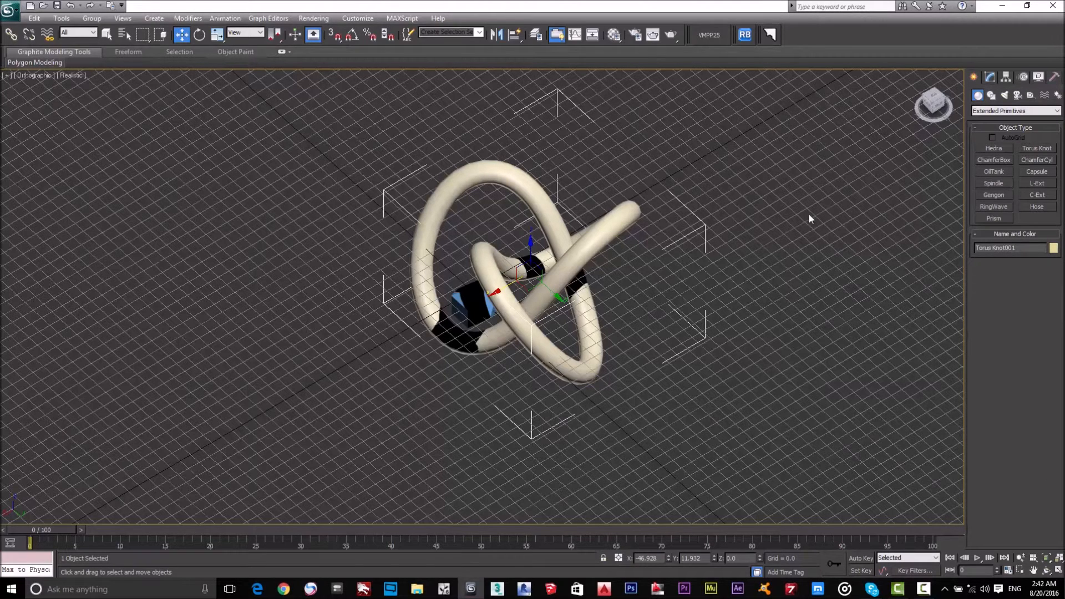
left_click(711, 181)
left_click_drag(563, 271, 238, 402)
left_click(750, 264)
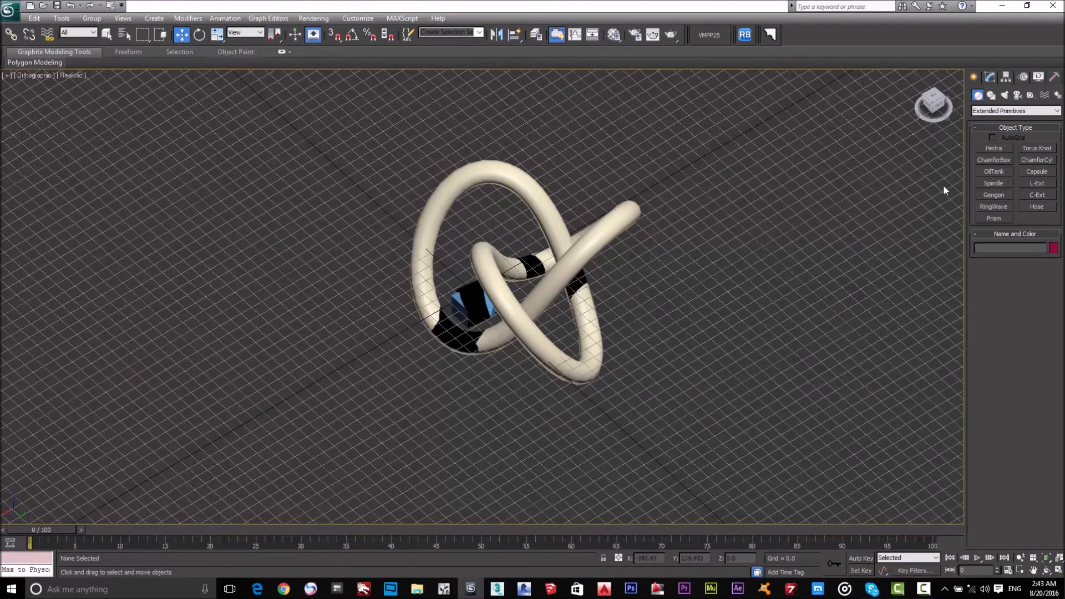
left_click(997, 160)
left_click_drag(701, 243, 683, 298)
left_click(700, 262)
right_click(704, 260)
middle_click_drag(691, 269, 666, 333)
scroll(627, 286, "up", 2)
scroll(585, 290, "up", 3)
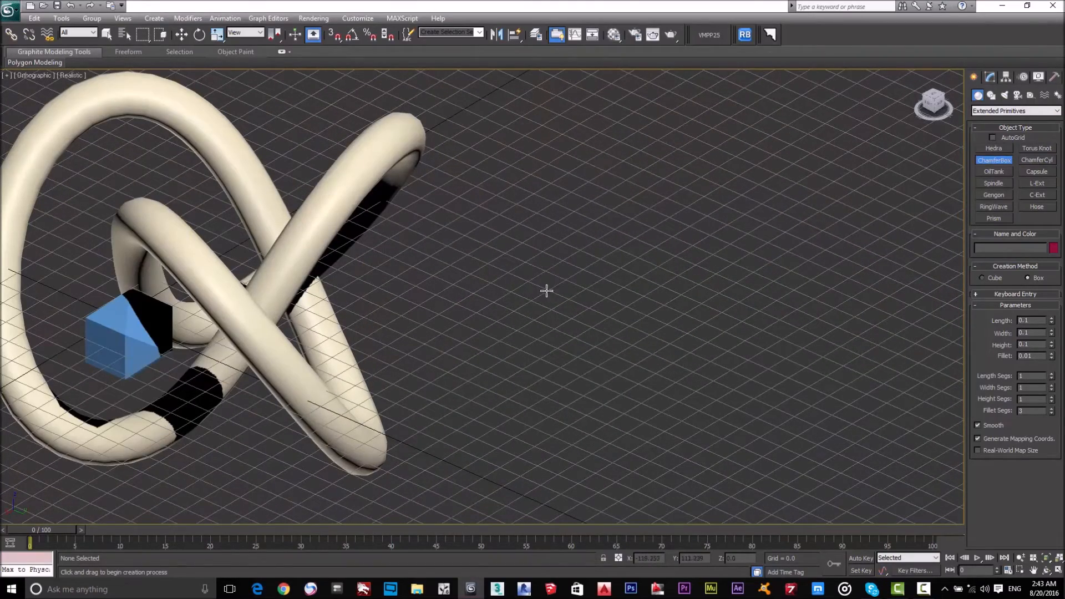
scroll(547, 290, "down", 3)
scroll(532, 297, "up", 2)
middle_click_drag(510, 297, 407, 298)
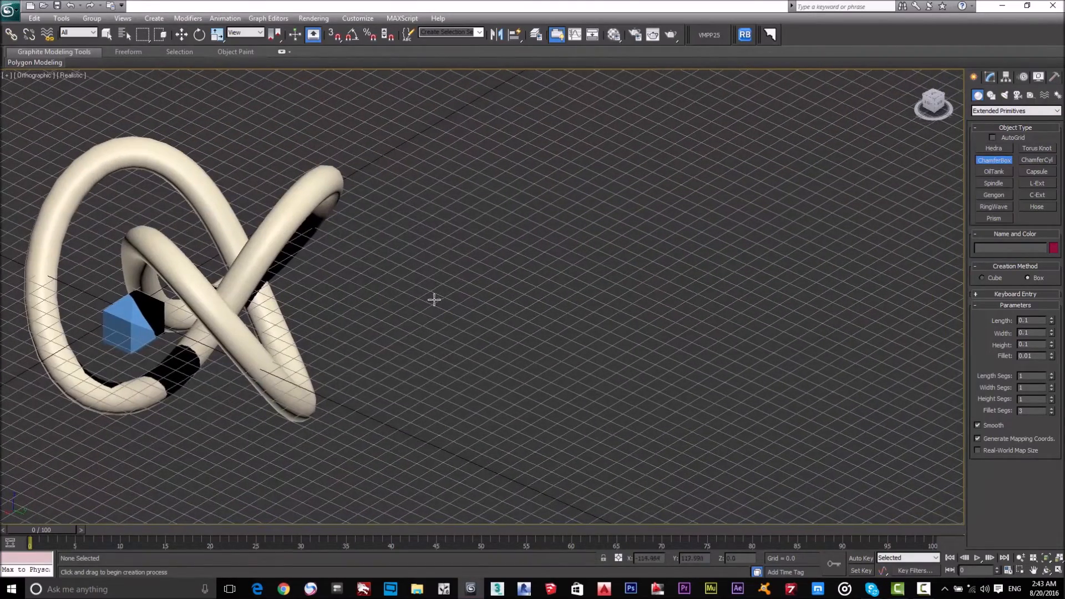
key("w")
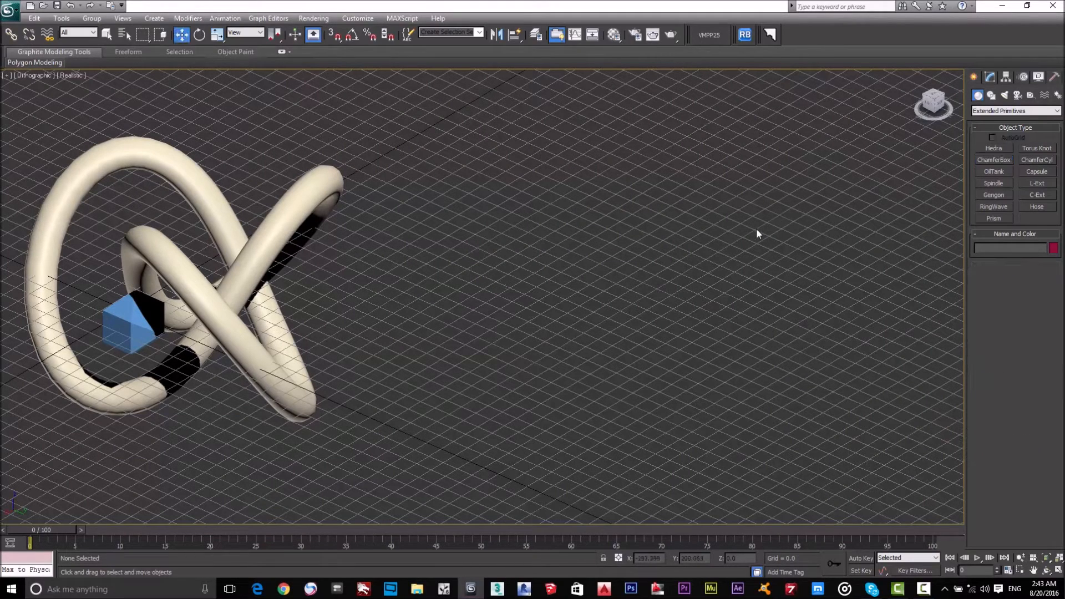
- Create a ChamferBox beside the torus knot, about 95.6 long, 156 wide and 32.8 high, with a fillet of about 5.9
left_click(1006, 159)
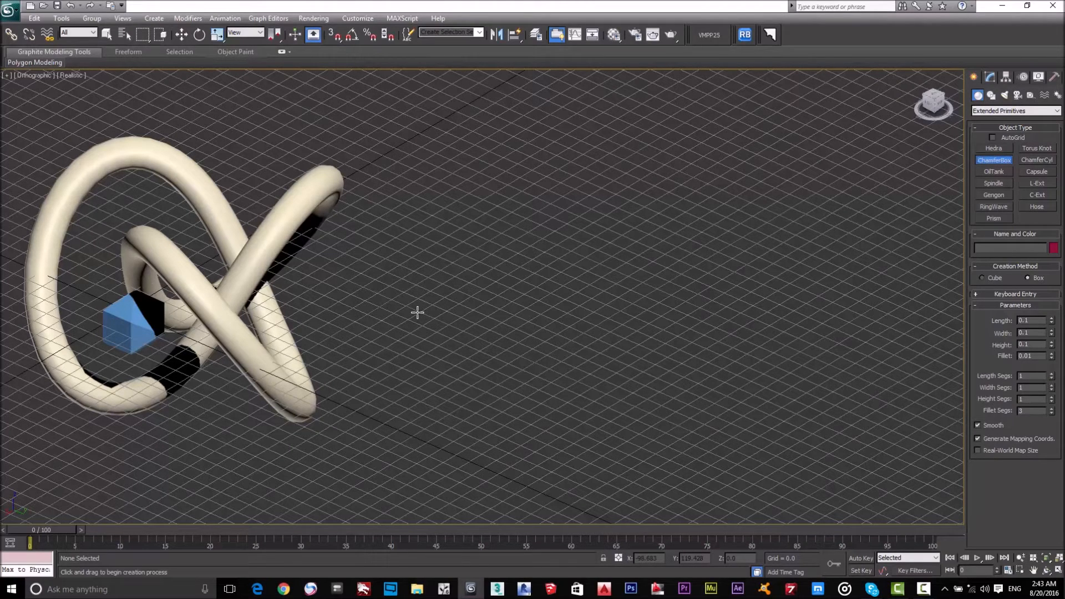
middle_click_drag(424, 327, 456, 345, "alt")
left_click_drag(389, 376, 595, 205)
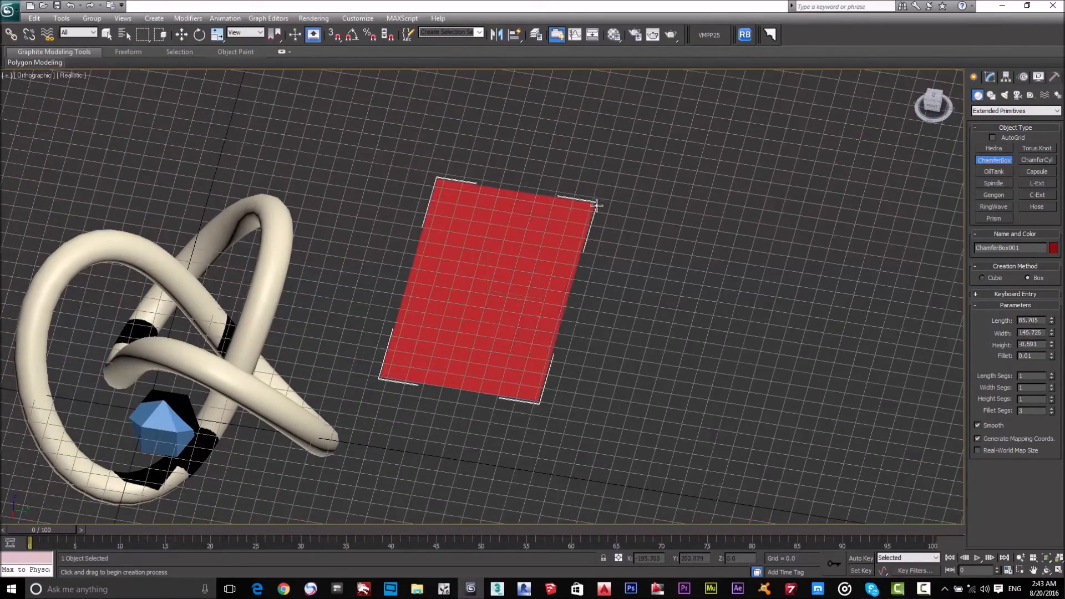
right_click(576, 168)
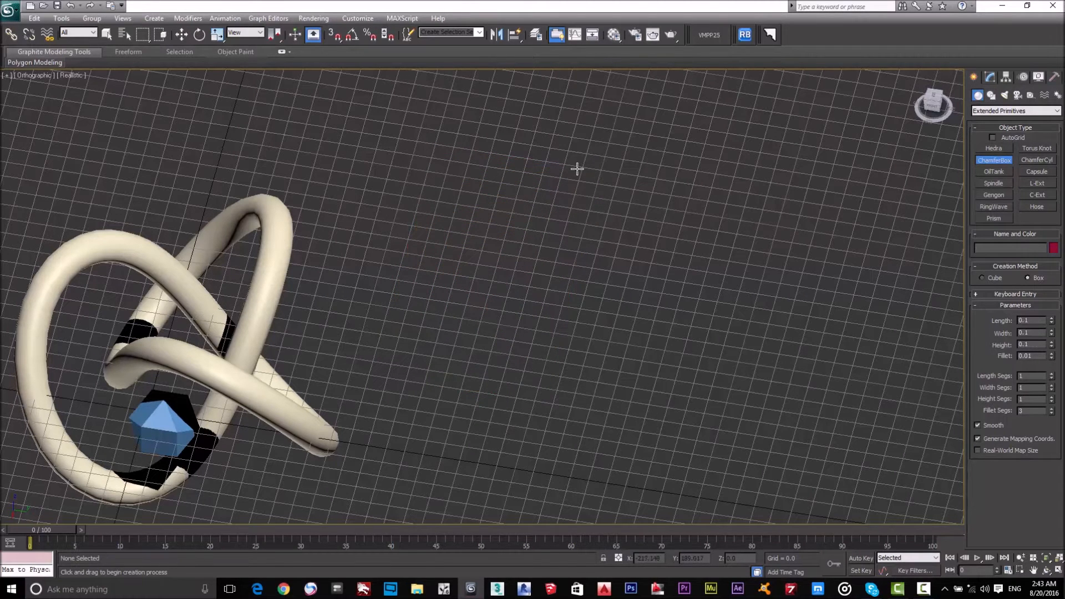
left_click_drag(416, 409, 653, 222)
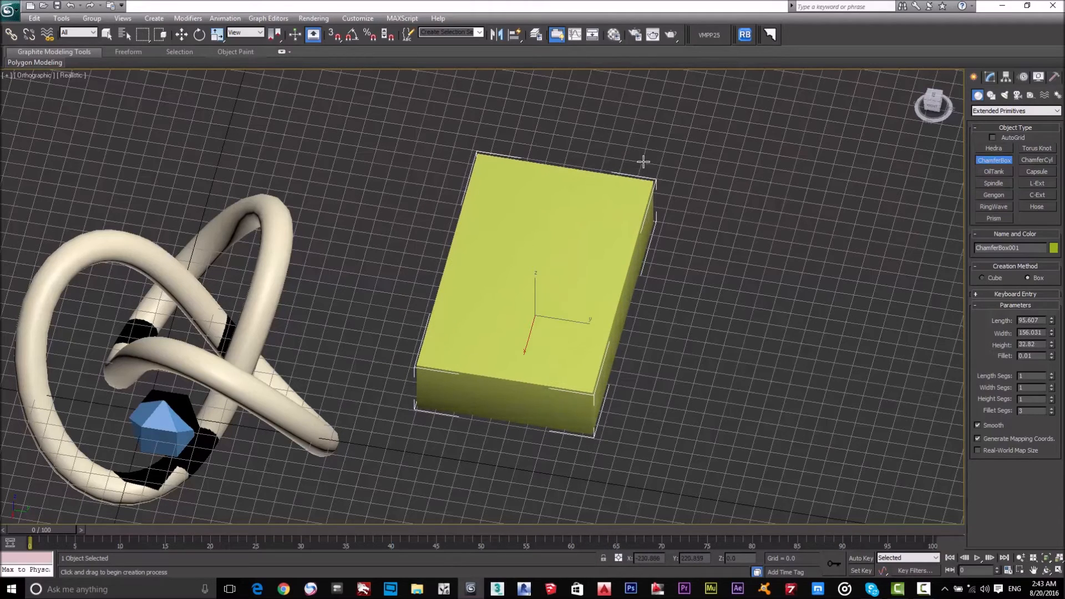
left_click(622, 266)
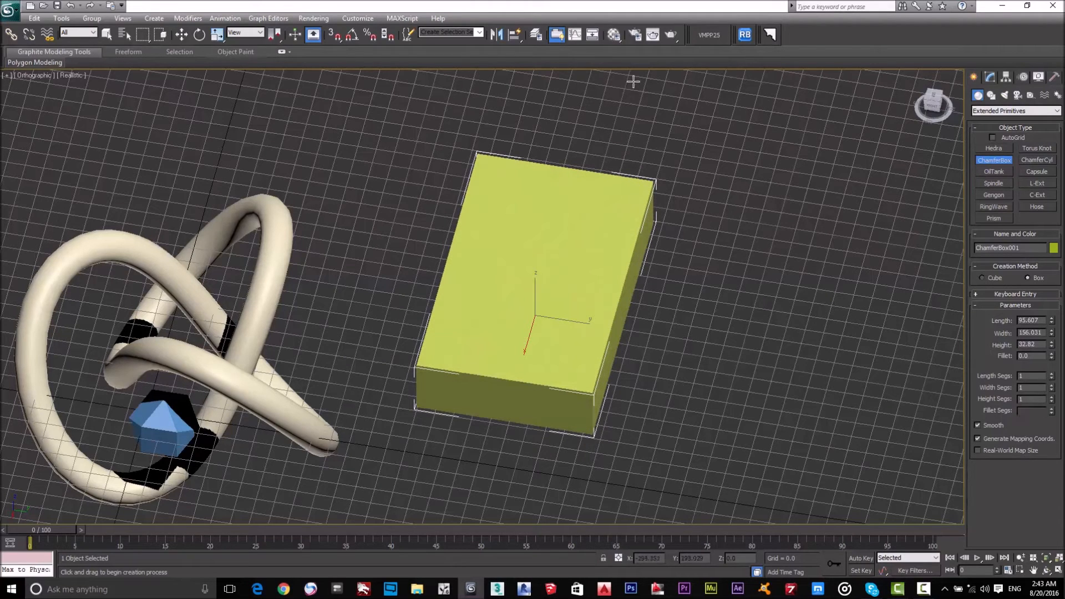
left_click(653, 165)
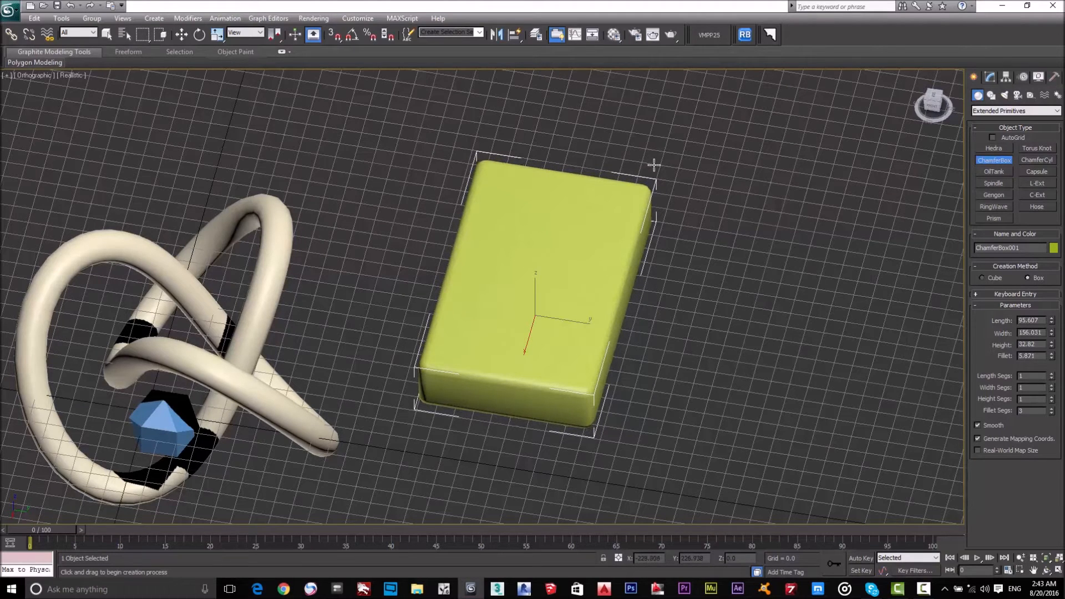
right_click(752, 231)
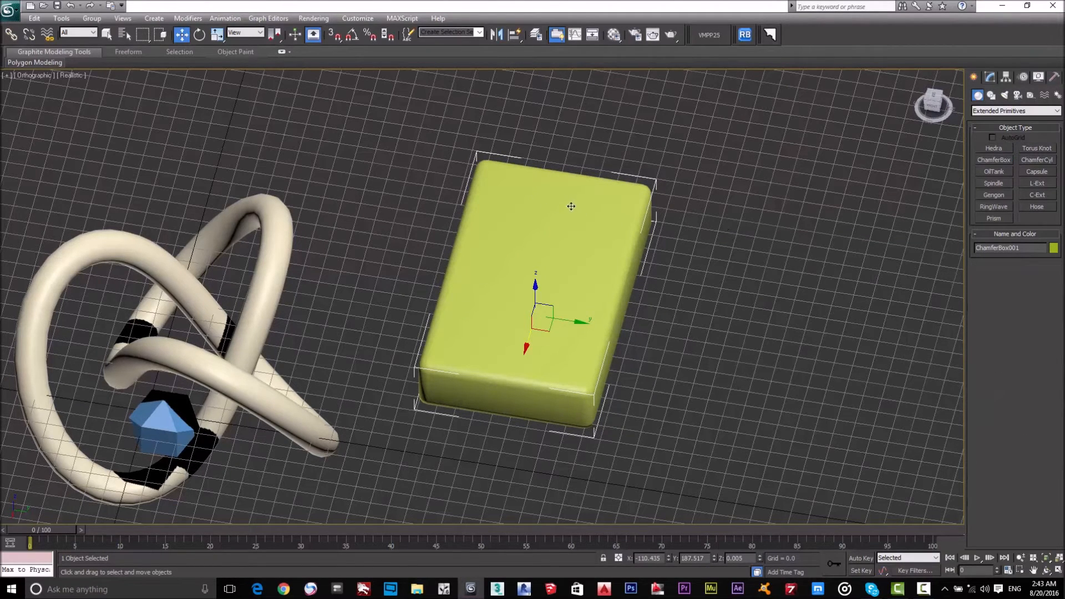
- Try to draw a second chamfer box over the first one's upper face with AutoGrid off
scroll(600, 206, "up", 5)
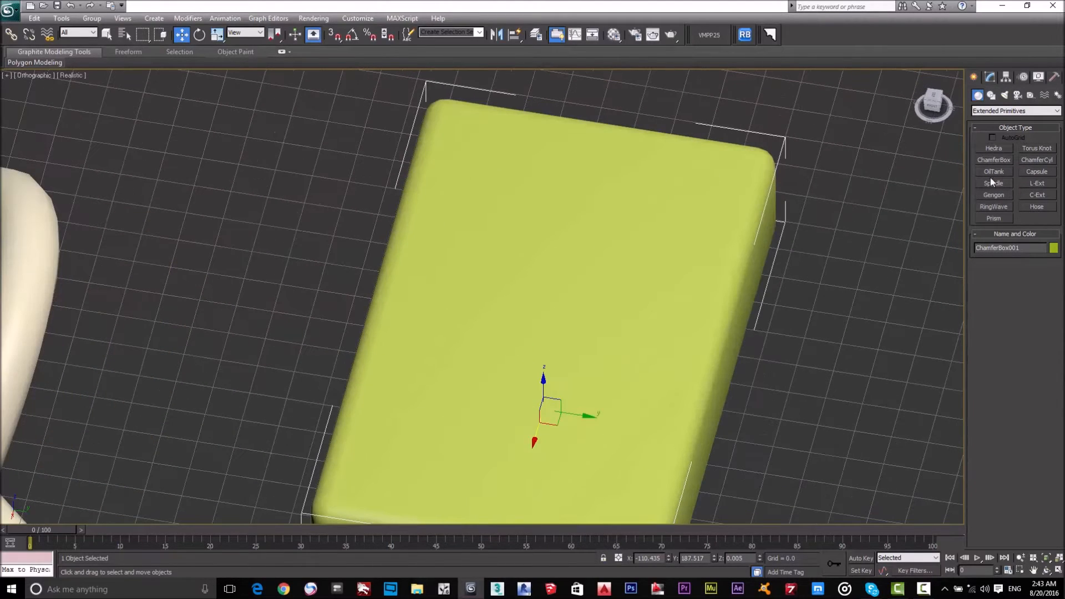
left_click(994, 160)
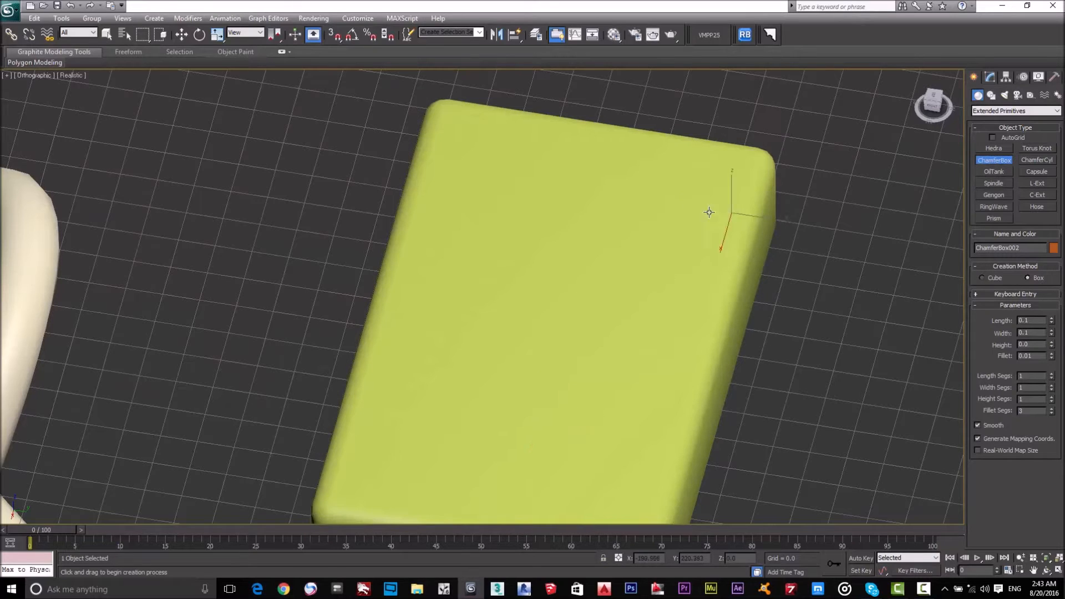
left_click_drag(538, 157, 590, 169)
right_click(592, 168)
scroll(556, 165, "down", 5)
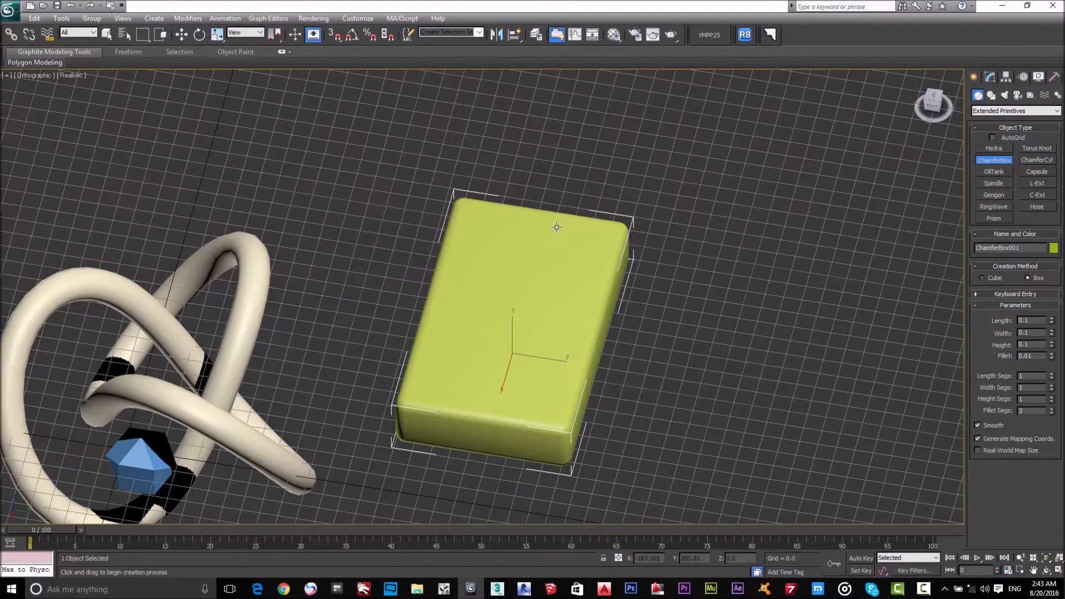
scroll(590, 251, "up", 2)
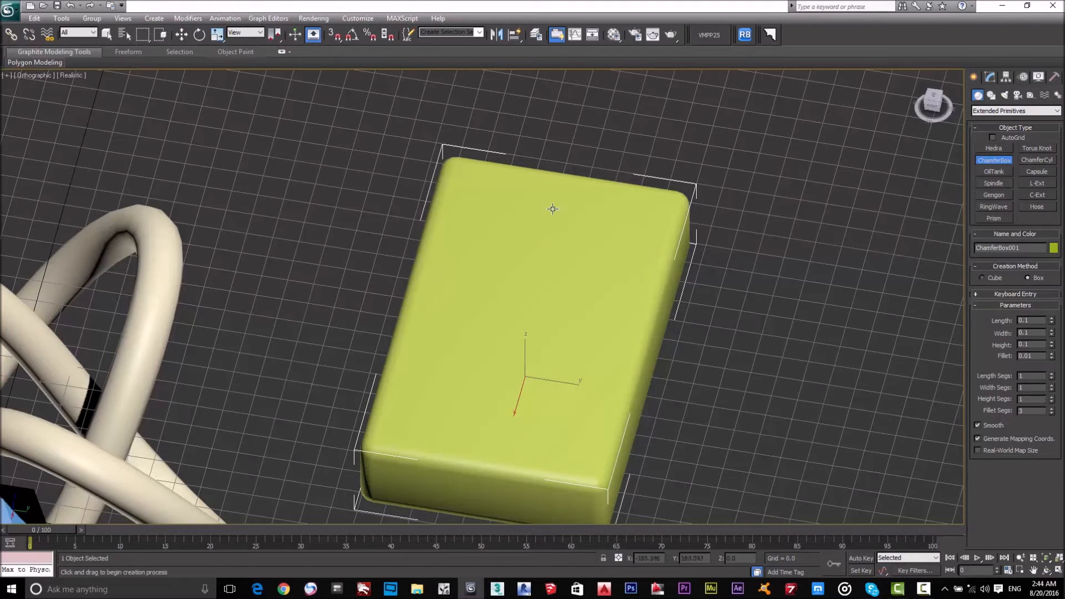
key("w")
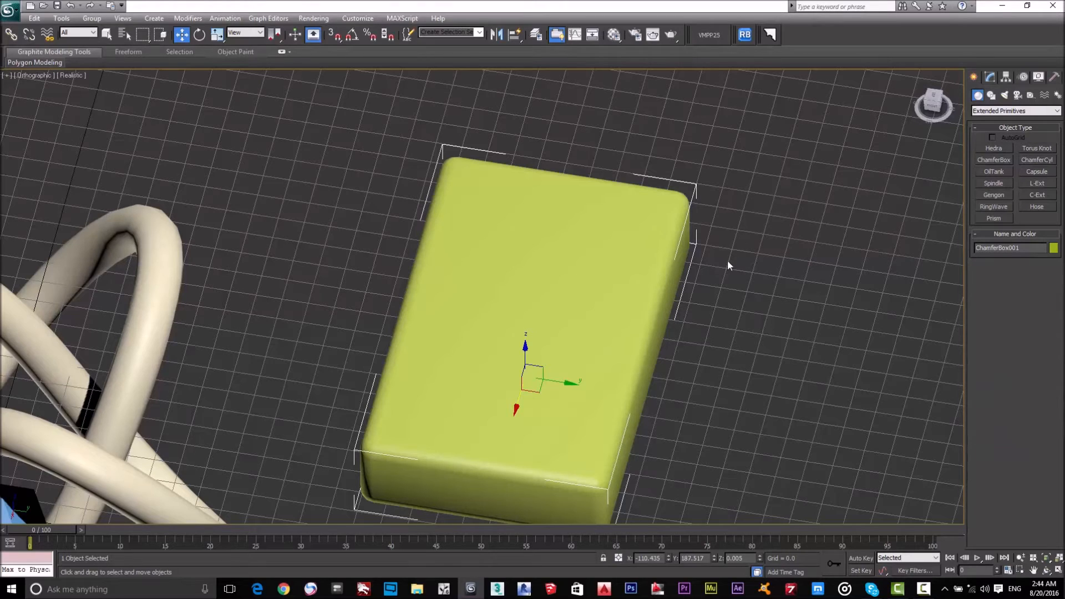
- With AutoGrid on, create a ChamferBox about 31.5 by 12.6 by 7.5 with a 2.66 fillet in a corner of the large box's upper face
left_click(1001, 159)
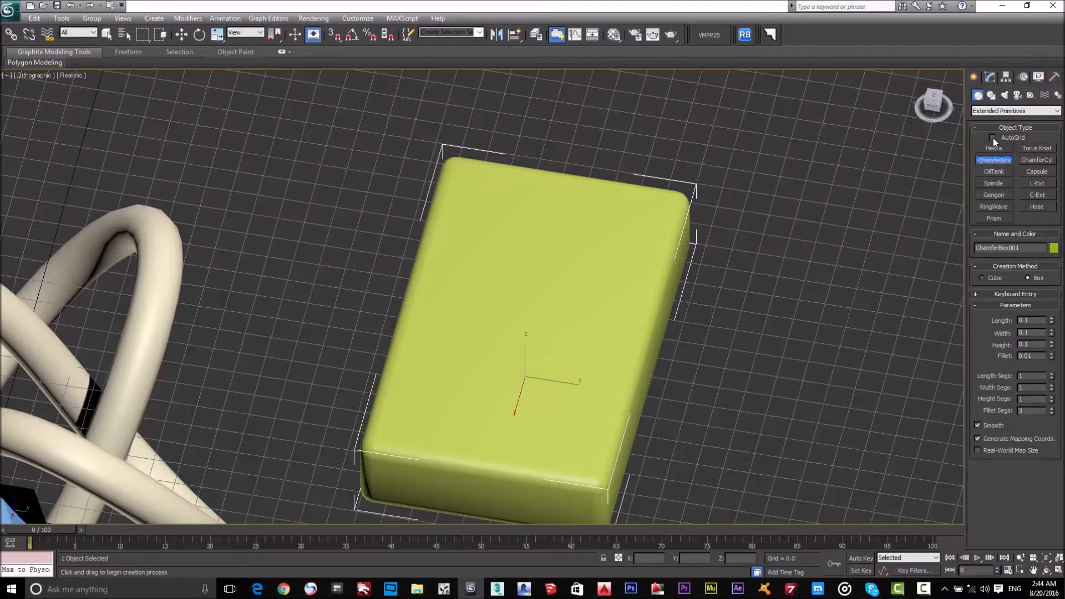
left_click(643, 223)
left_click_drag(642, 223, 578, 187)
left_click(582, 172)
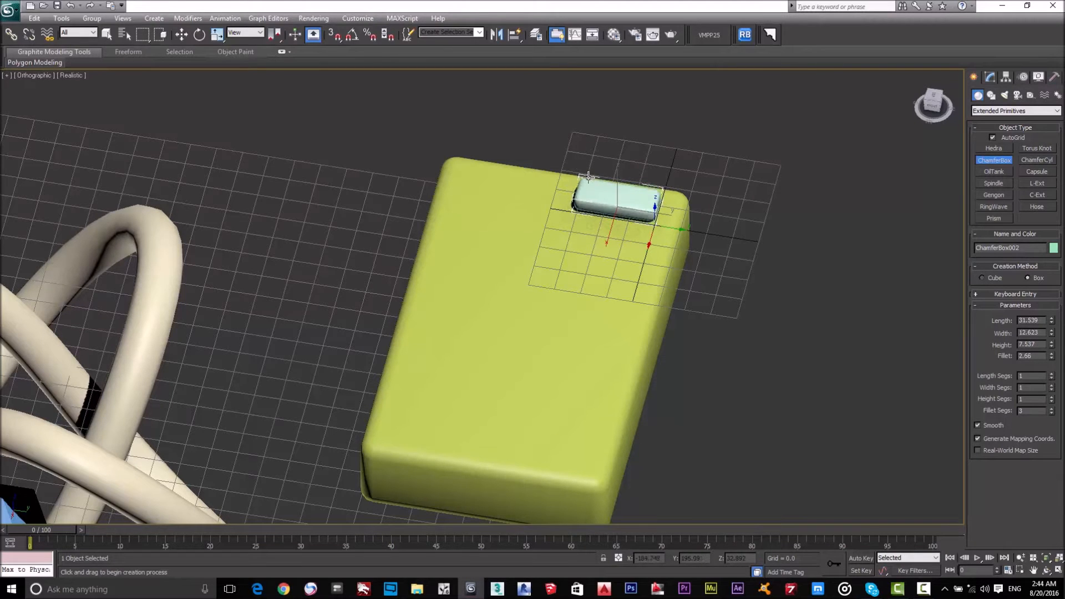
right_click(588, 177)
key("w")
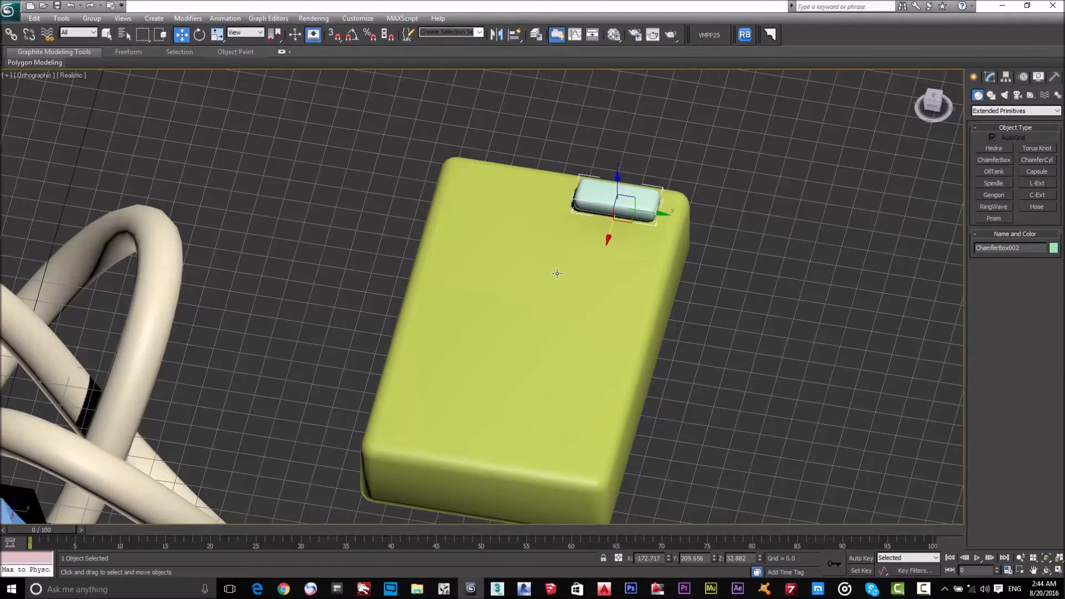
- Try moving the small chamfer box along its individual axes
scroll(657, 222, "up", 5)
scroll(660, 216, "down", 5)
scroll(655, 244, "up", 3)
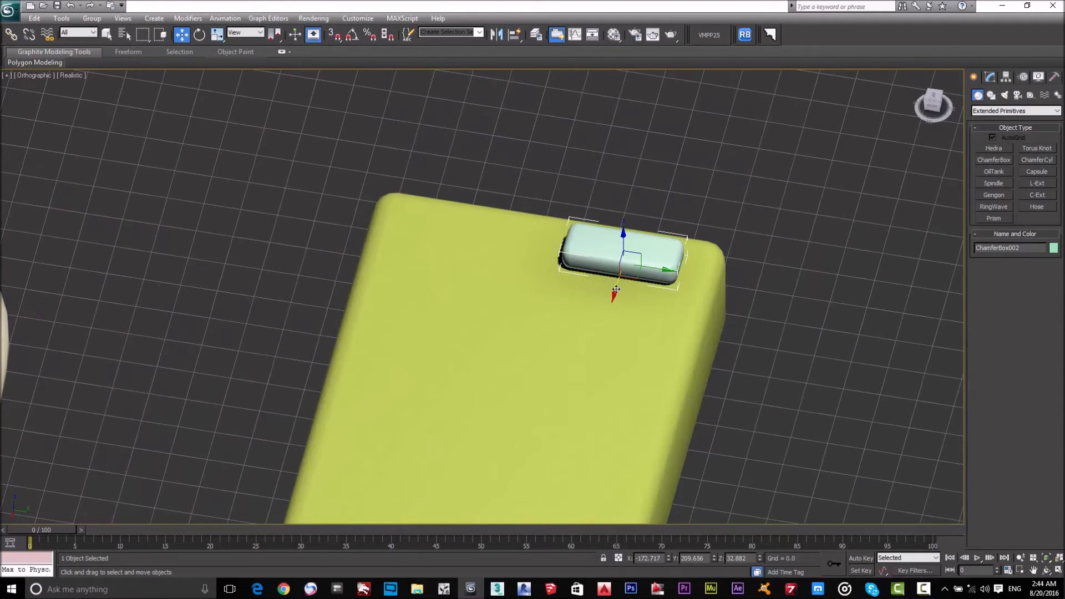
mouse_move(614, 294)
left_mouse_down()
mouse_move(602, 298)
mouse_move(591, 339)
mouse_move(607, 292)
left_mouse_up()
left_click_drag(663, 272, 639, 347)
mouse_move(618, 224)
left_mouse_down()
mouse_move(617, 113)
mouse_move(617, 410)
mouse_move(617, 120)
mouse_move(617, 222)
left_mouse_up()
- Clone the small chamfer box as a single copy, moved about -43.2 along Y to the opposite corner of the large box, and deselect it
mouse_move(668, 270)
left_mouse_down("shift")
mouse_move(601, 296)
mouse_move(551, 392)
mouse_move(514, 344)
mouse_move(477, 350)
left_mouse_up("shift")
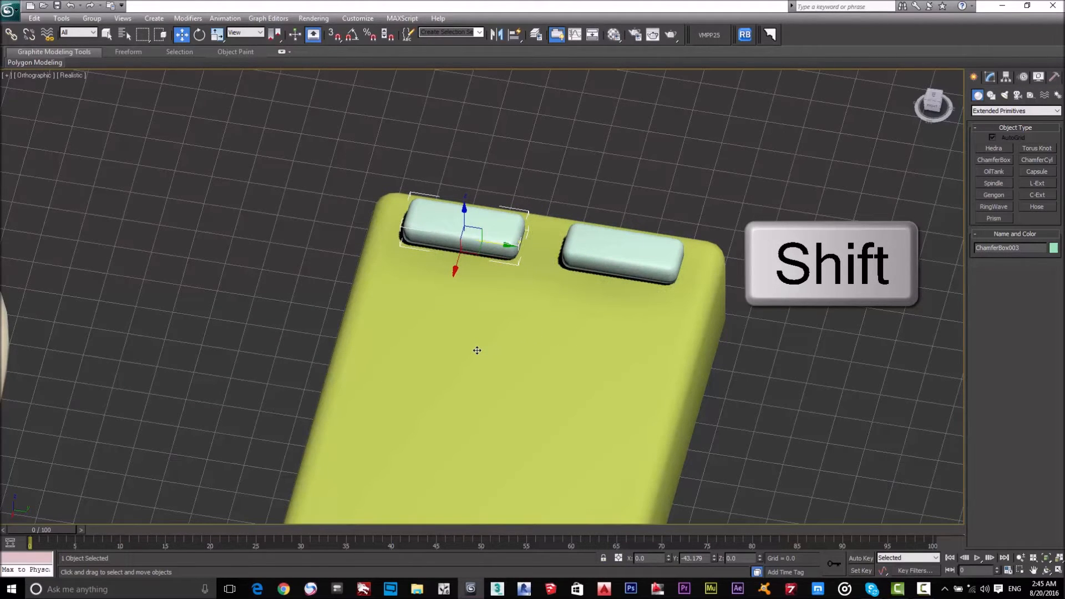
left_click_drag(477, 350, 477, 349, "shift")
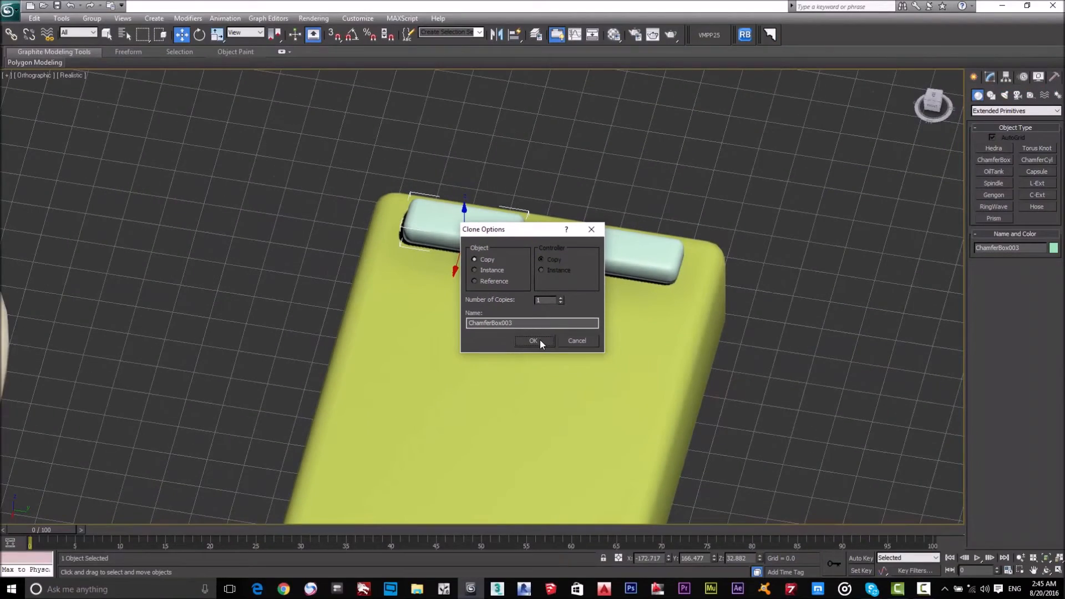
left_click(540, 339)
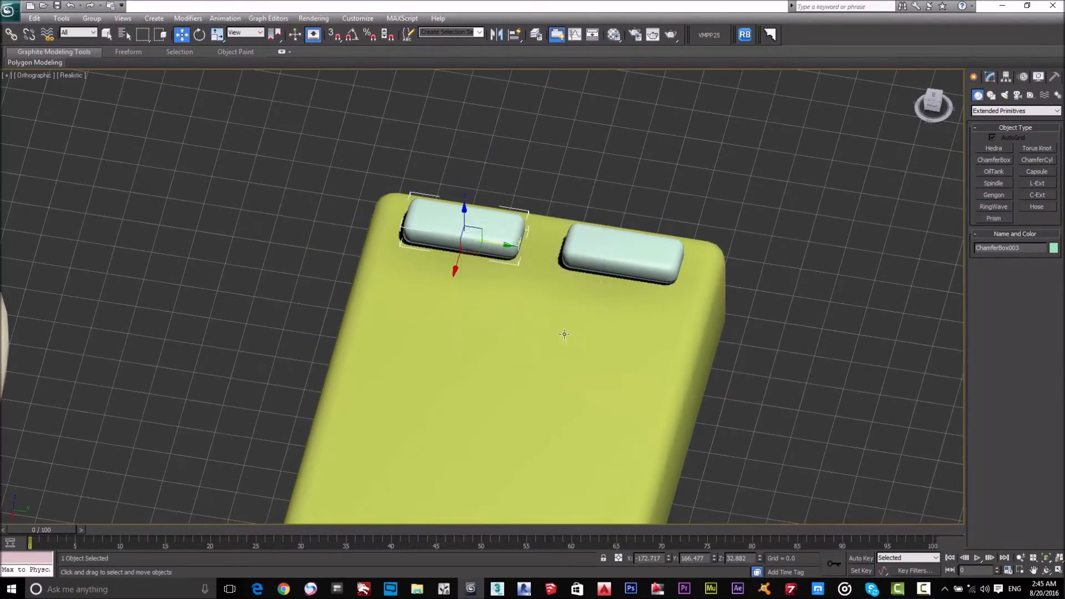
scroll(587, 312, "down", 3)
right_click(599, 285)
left_click(781, 223)
left_click(698, 298)
- Clone the large chamfer box together with its two small boxes as one copy placed beside the original along Y
scroll(654, 319, "down", 3)
scroll(649, 323, "up", 2)
middle_click_drag(649, 324, 565, 338, "alt")
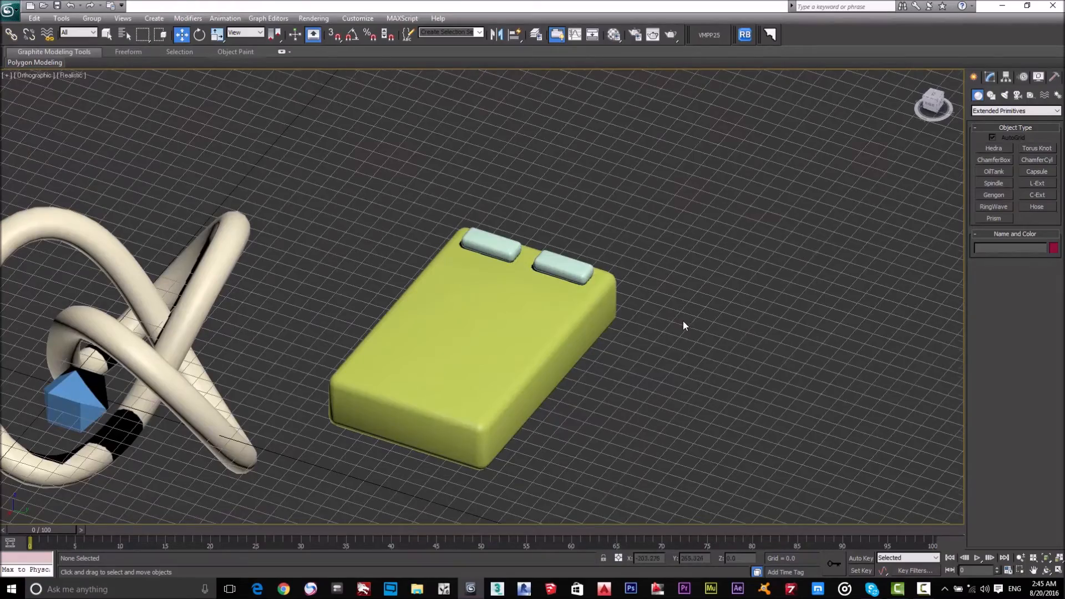
scroll(623, 344, "down", 4)
scroll(677, 331, "up", 5)
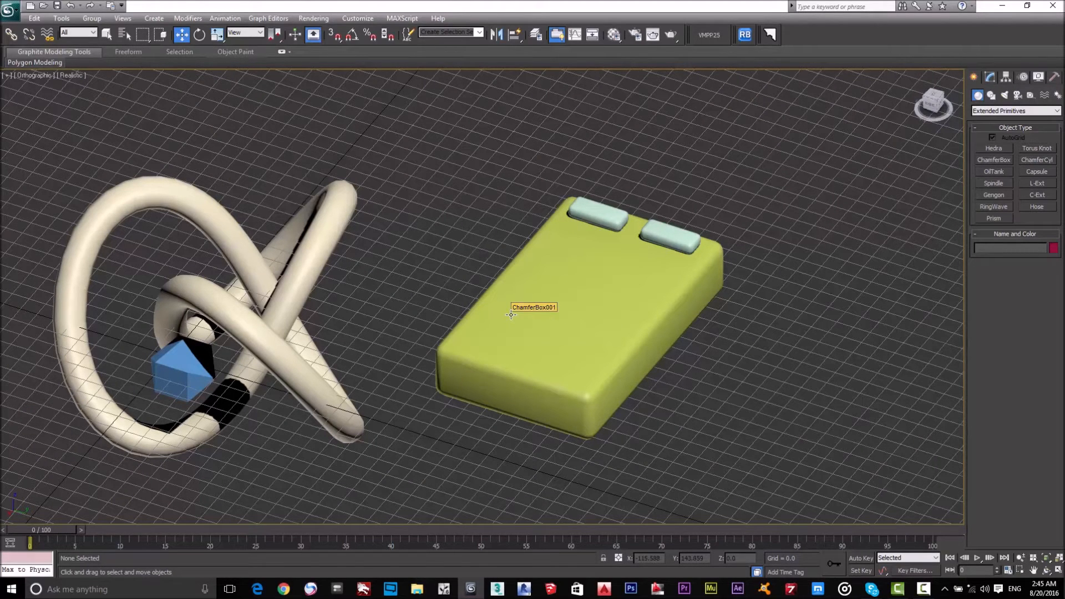
scroll(546, 346, "down", 2)
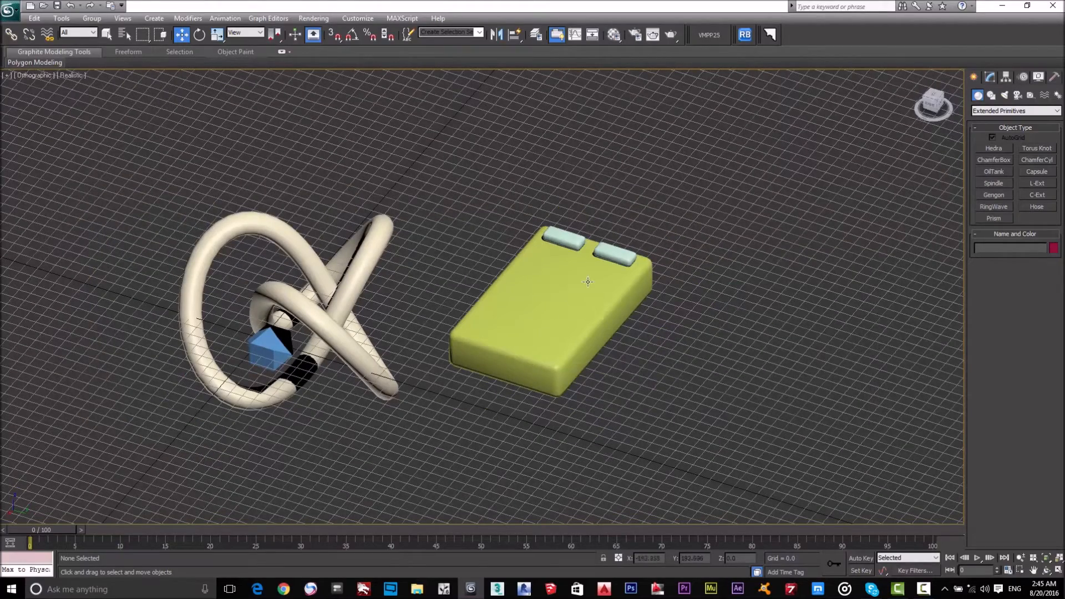
left_click(566, 316)
scroll(665, 219, "down", 2)
middle_click_drag(656, 232, 700, 179, "alt")
left_click_drag(497, 457, 475, 466)
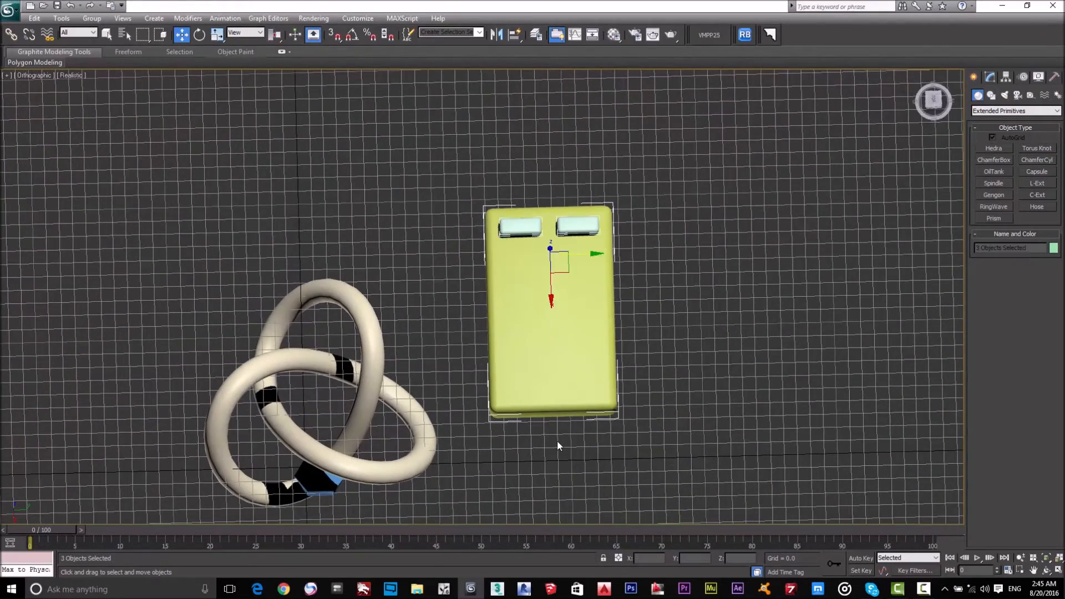
middle_click_drag(556, 440, 551, 388, "alt")
middle_click_drag(697, 322, 507, 268, "alt")
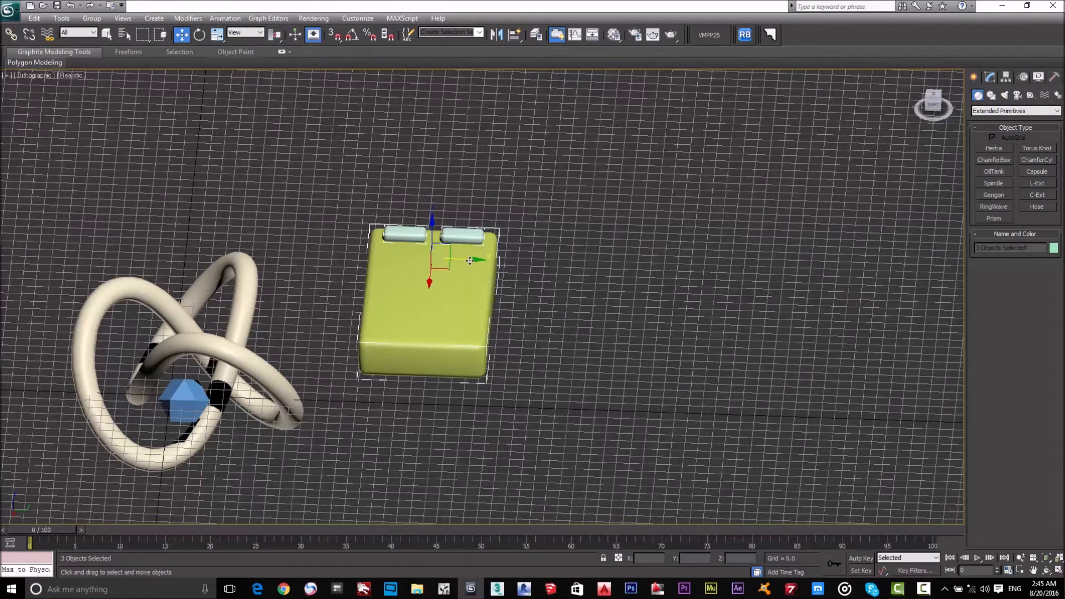
left_click_drag(478, 259, 643, 259, "shift")
left_click(534, 341)
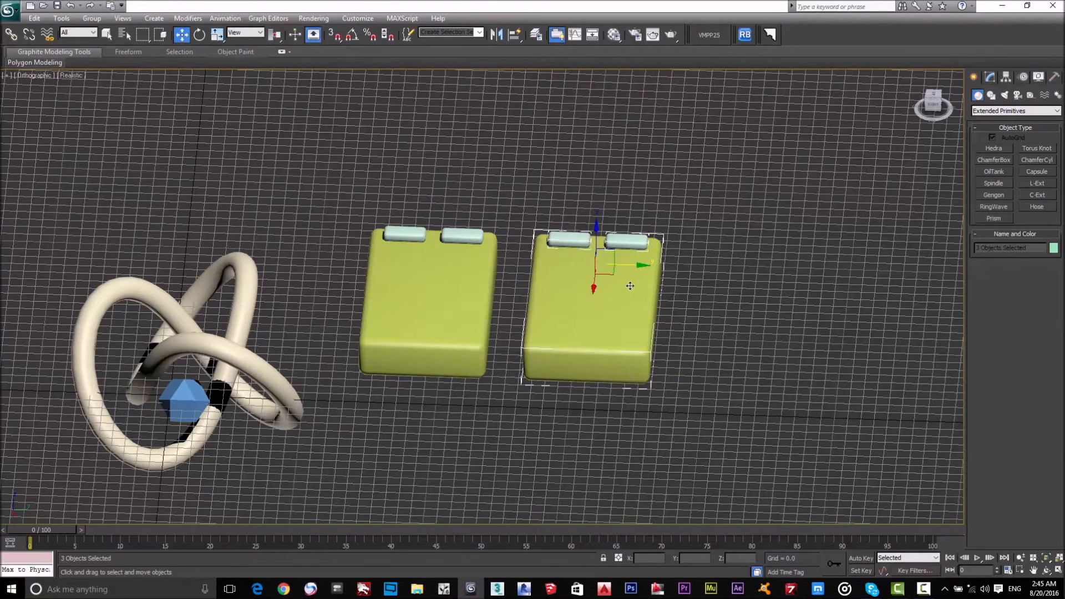
- Clone the duplicated three-box set along Y with 5 copies of type Copy, forming an evenly spaced row
mouse_move(639, 265)
left_mouse_down("shift")
mouse_move(718, 283)
mouse_move(700, 290)
left_mouse_up("shift")
right_click(700, 291)
scroll(530, 283, "down", 5)
scroll(477, 300, "up", 2)
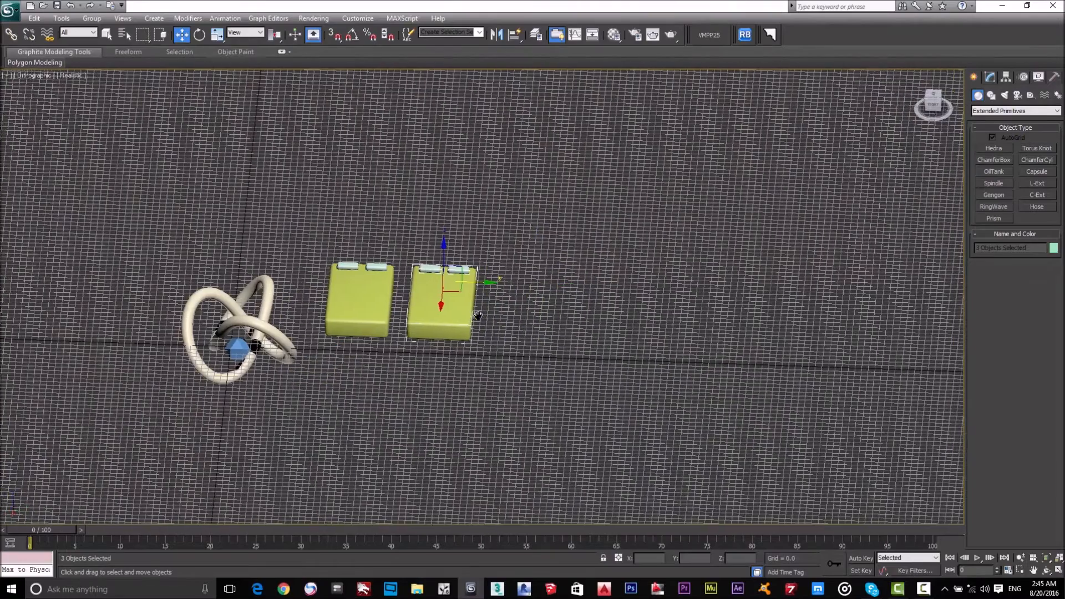
scroll(504, 310, "down", 2)
middle_click_drag(512, 321, 326, 319)
left_click_drag(298, 284, 355, 287, "shift")
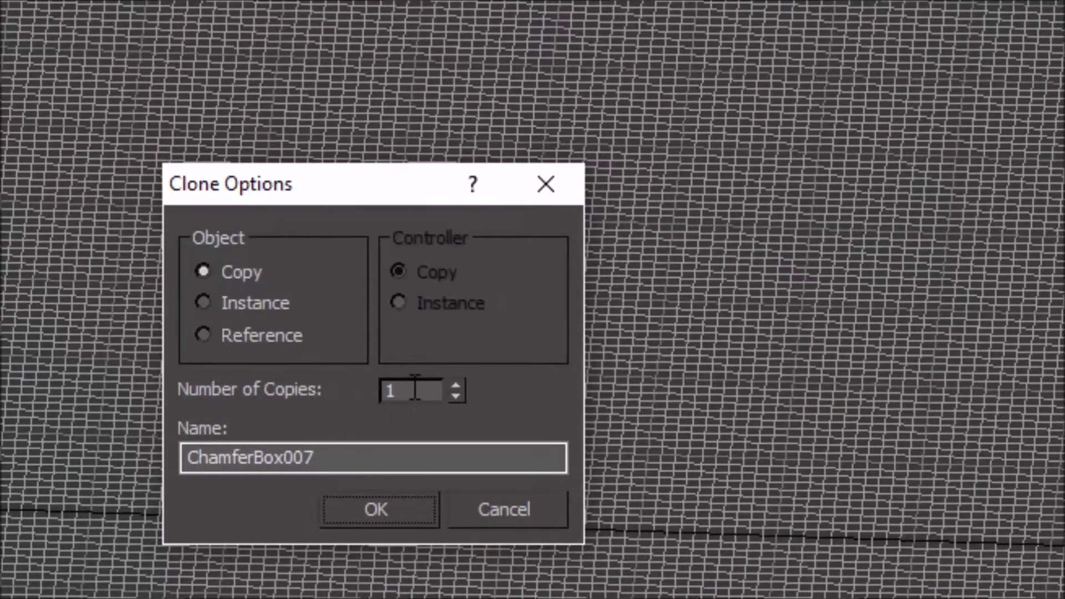
double_click(414, 390)
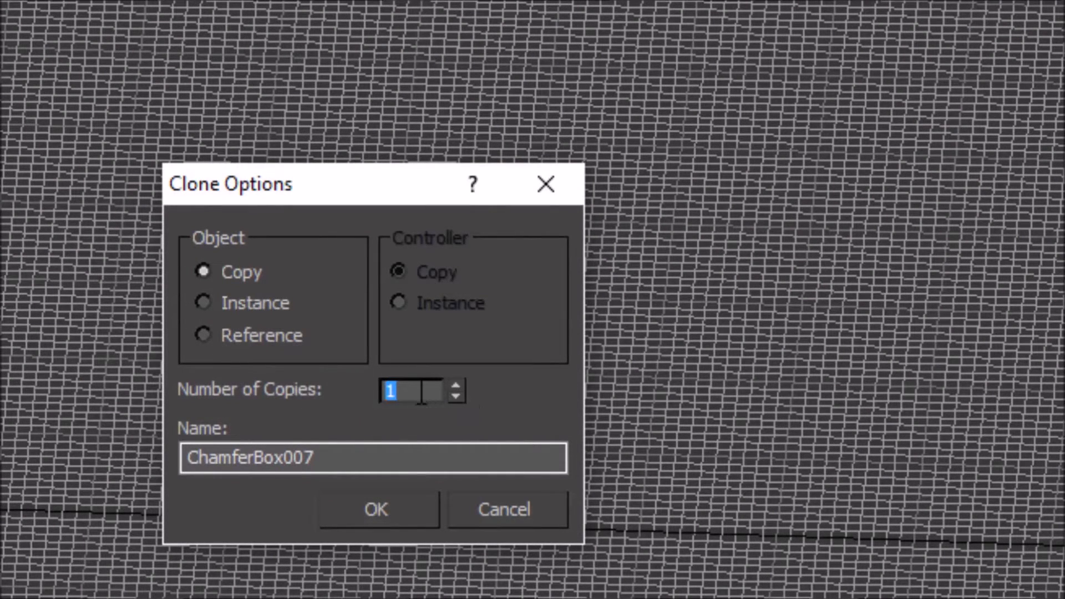
type("5")
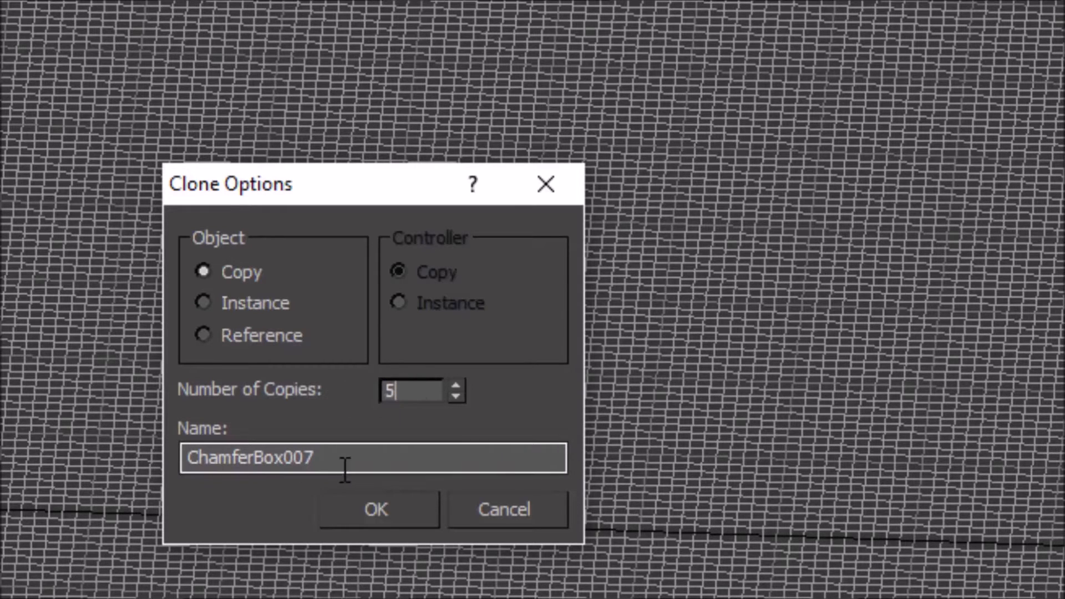
left_click_drag(296, 462, 192, 461)
left_click(414, 452)
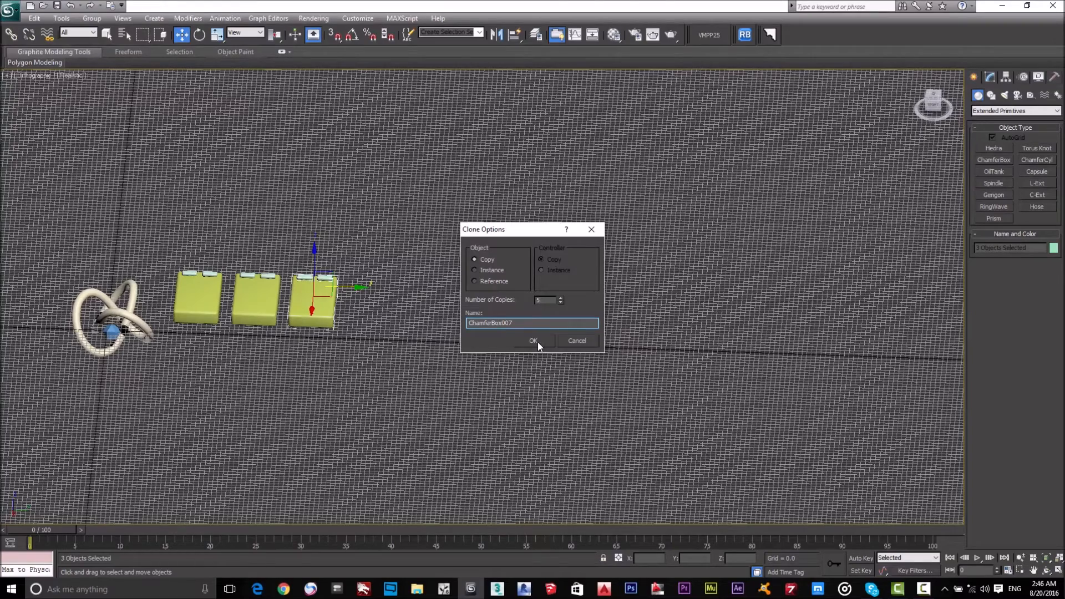
left_click(533, 341)
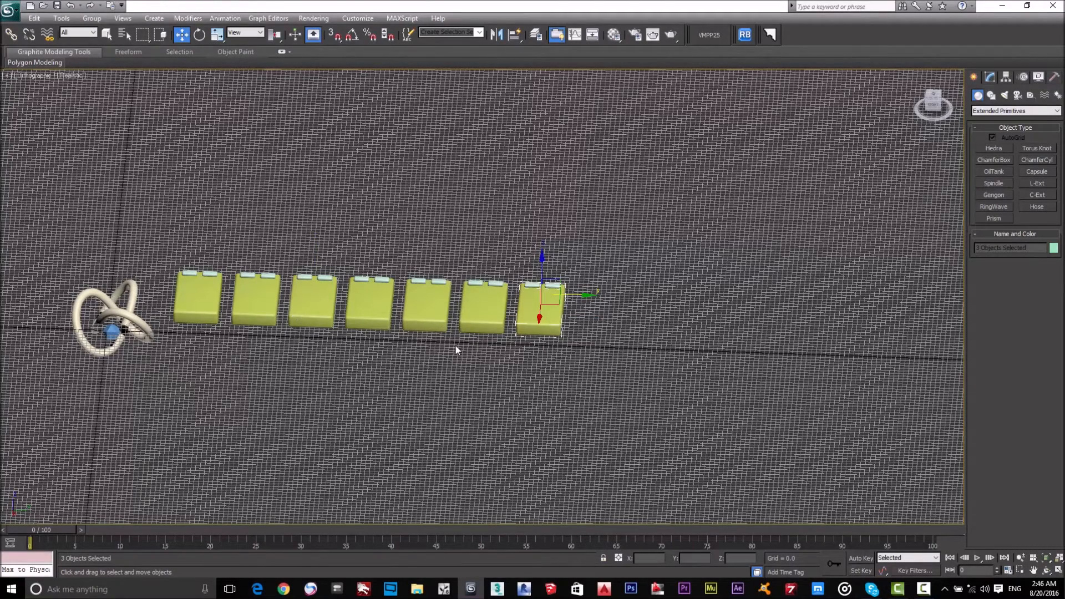
- Examine the row of cloned chamfer boxes from near and far, and clear the selection
scroll(335, 333, "up", 3)
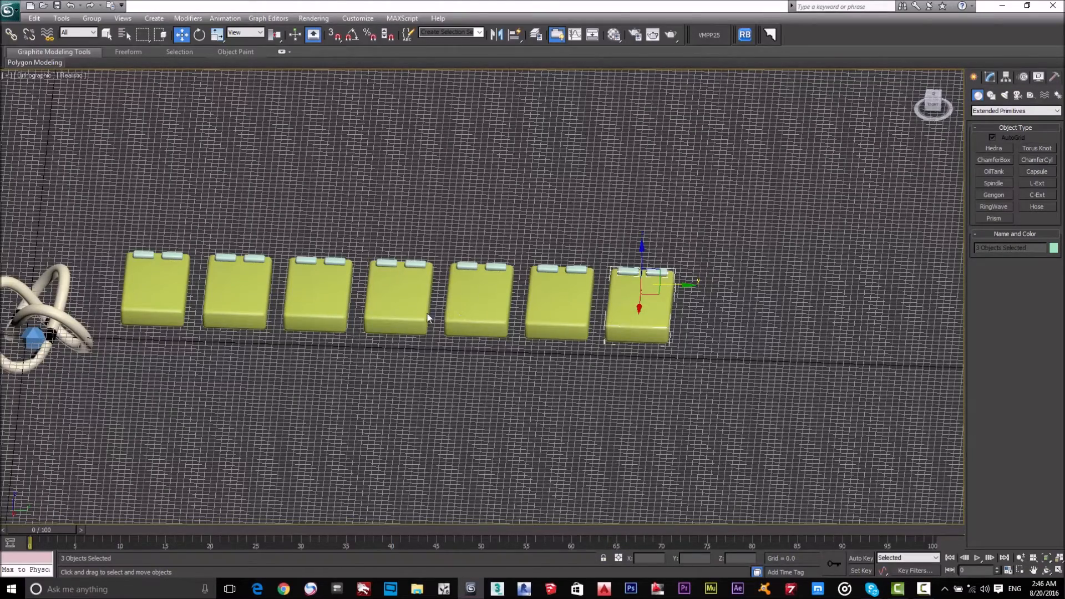
scroll(667, 365, "down", 2)
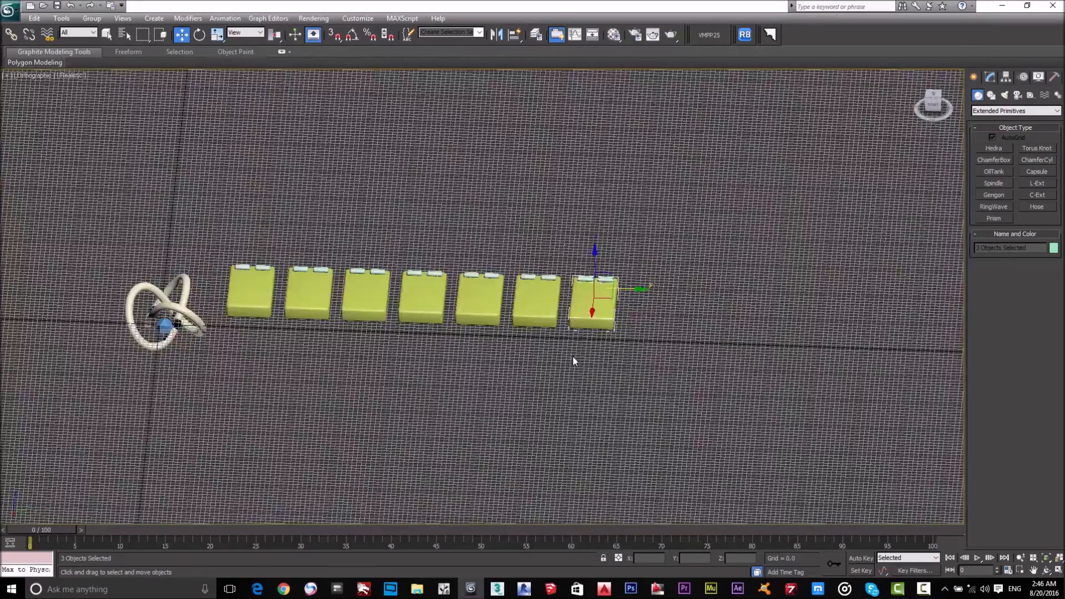
scroll(560, 358, "down", 4)
middle_click_drag(512, 351, 654, 349)
scroll(569, 347, "down", 2)
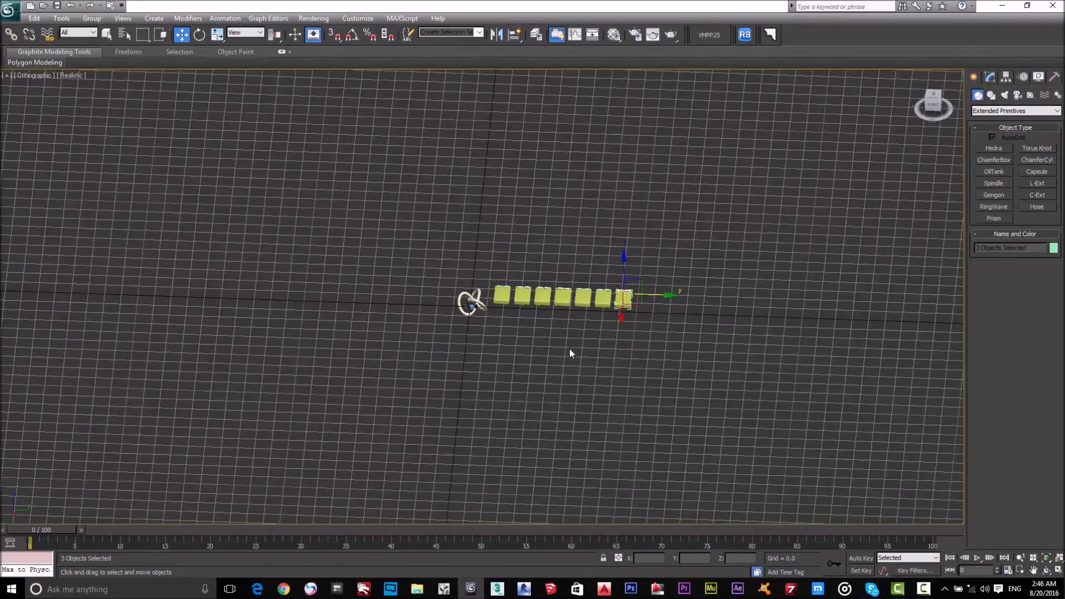
scroll(557, 351, "up", 4)
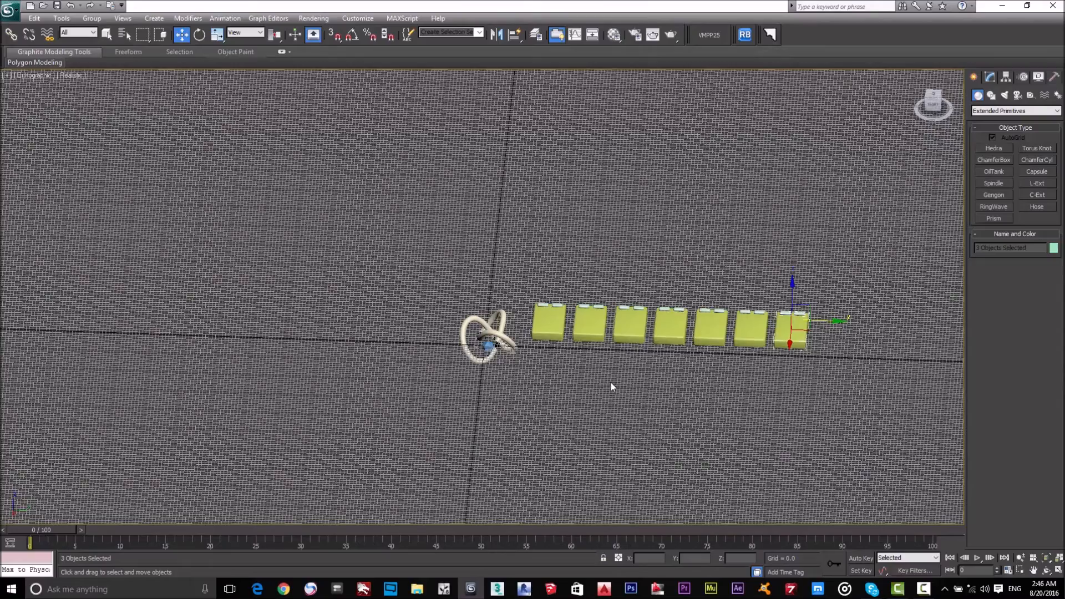
middle_click_drag(533, 351, 433, 351)
scroll(438, 344, "up", 4)
scroll(443, 336, "up", 2)
scroll(447, 333, "down", 6)
scroll(447, 333, "up", 4)
scroll(448, 334, "down", 4)
left_click(547, 336)
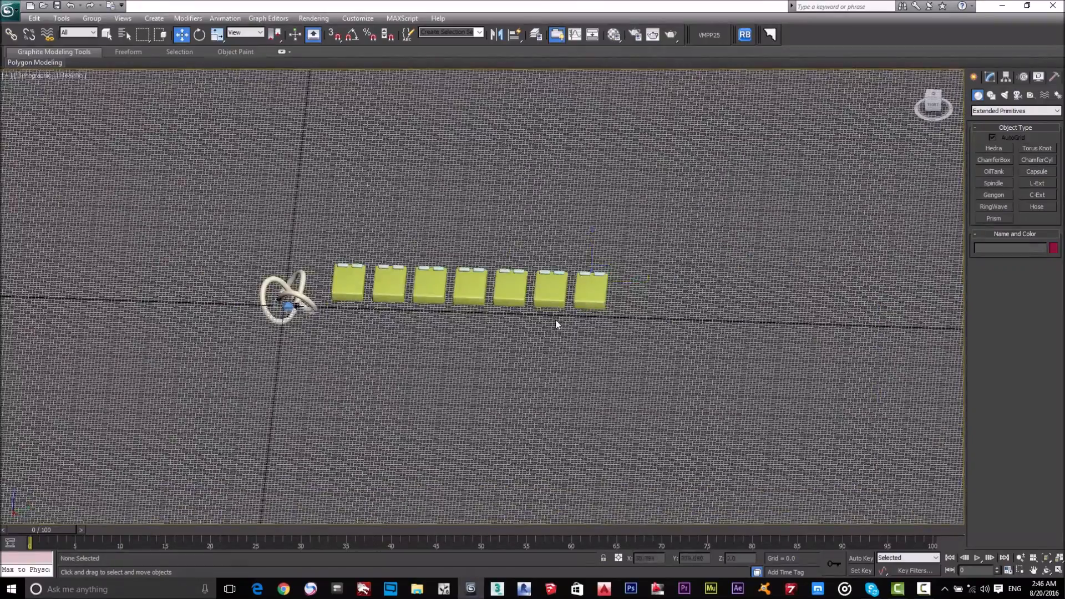
- Create a ChamferCyl in front of the box row with a radius of about 72.6, height of about 138.8 and fillet of about 21.4
scroll(584, 320, "up", 2)
middle_click_drag(617, 317, 782, 239, "alt")
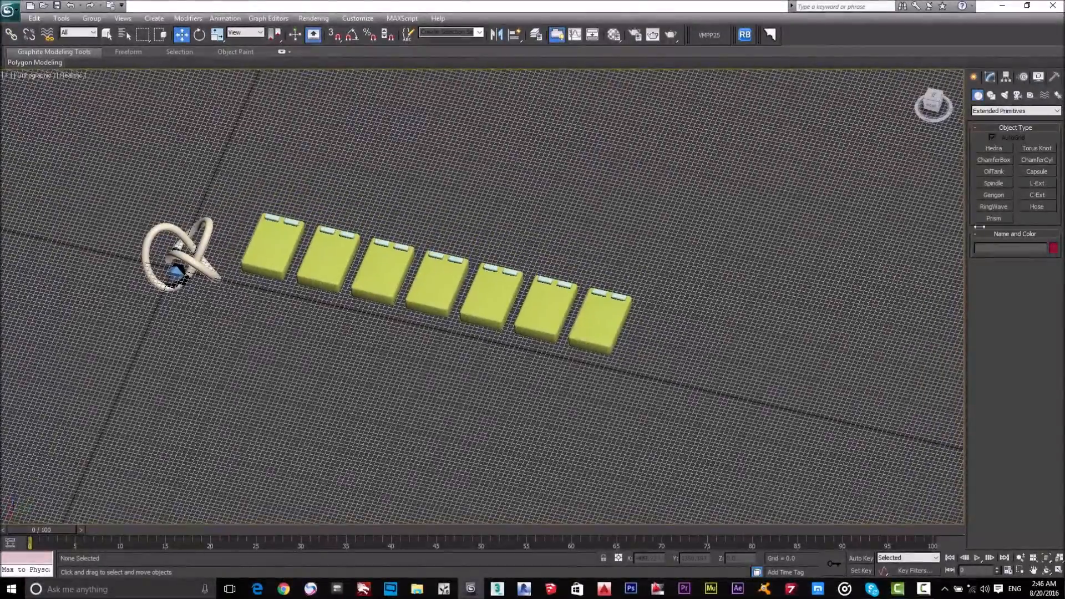
left_click(1036, 160)
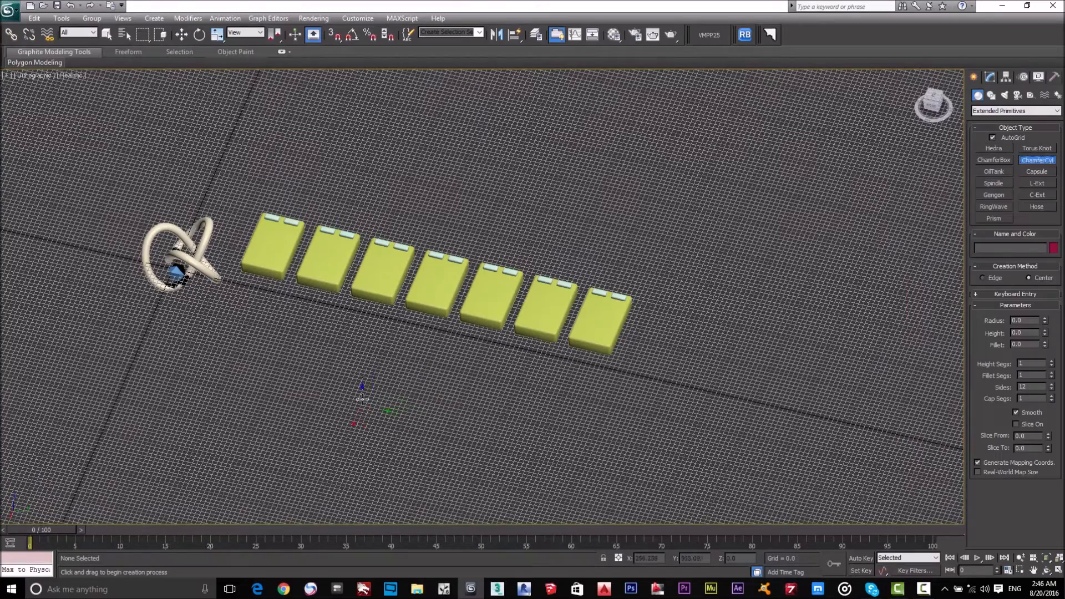
scroll(404, 359, "up", 8)
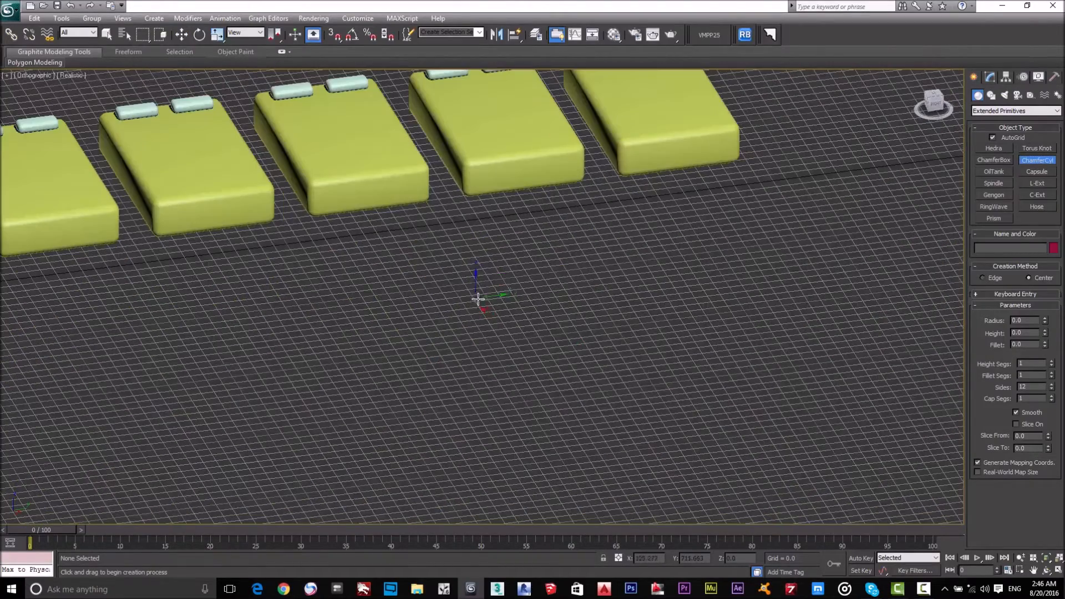
left_click_drag(466, 270, 510, 313)
left_click(502, 136)
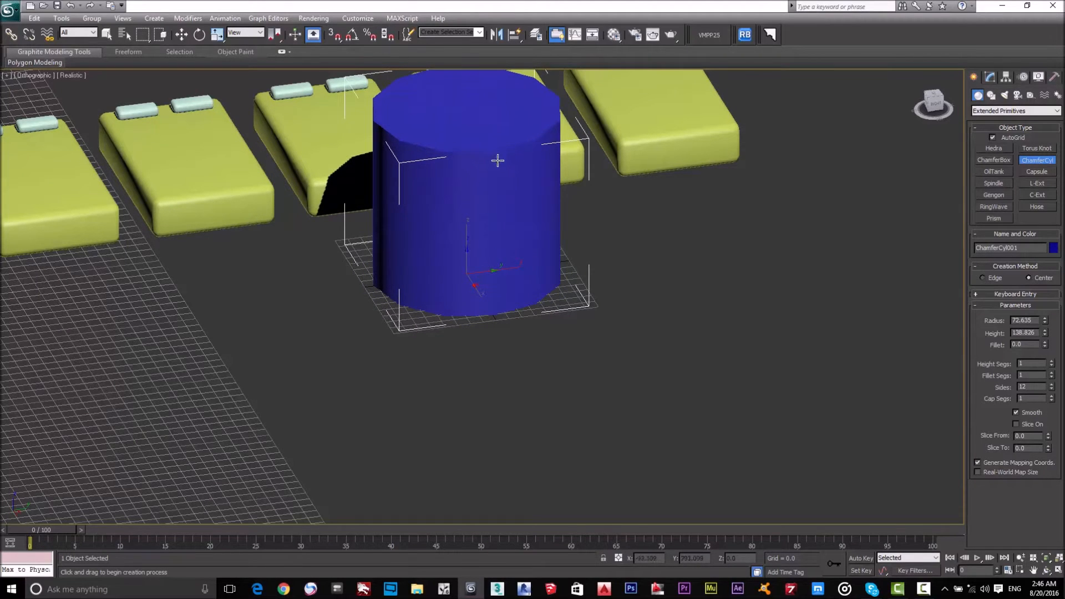
left_click(529, 134)
key("w")
- Modify the chamfer cylinder's radius to about 61
middle_click_drag(687, 281, 499, 257, "alt")
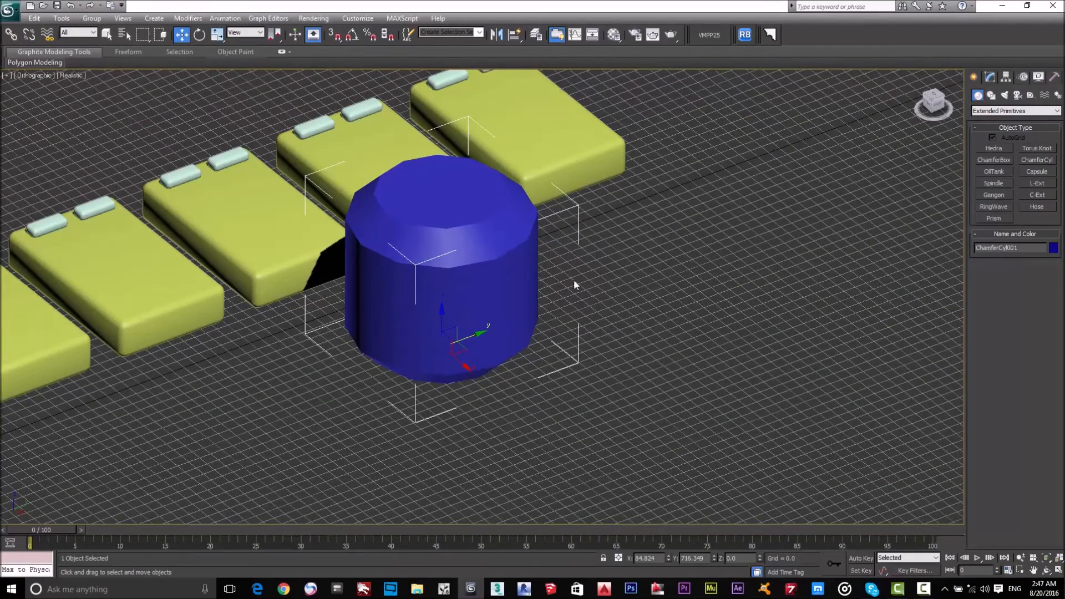
scroll(484, 318, "up", 2)
middle_click_drag(474, 244, 483, 279)
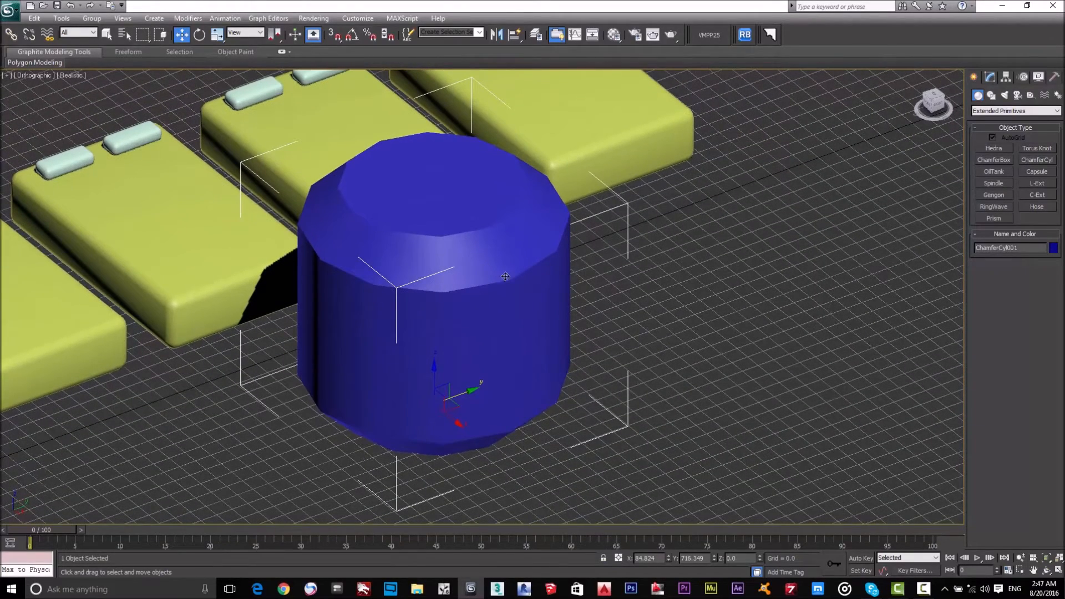
left_click(990, 77)
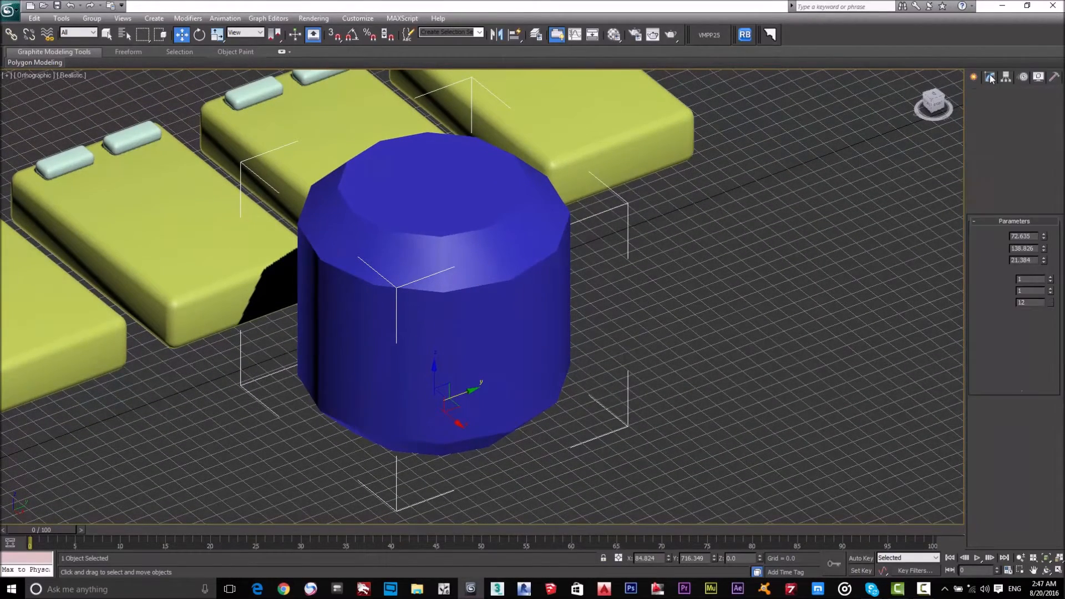
left_click(1045, 236)
mouse_move(1044, 237)
left_mouse_down()
mouse_move(1046, 211)
mouse_move(1062, 256)
mouse_move(1063, 244)
left_mouse_up()
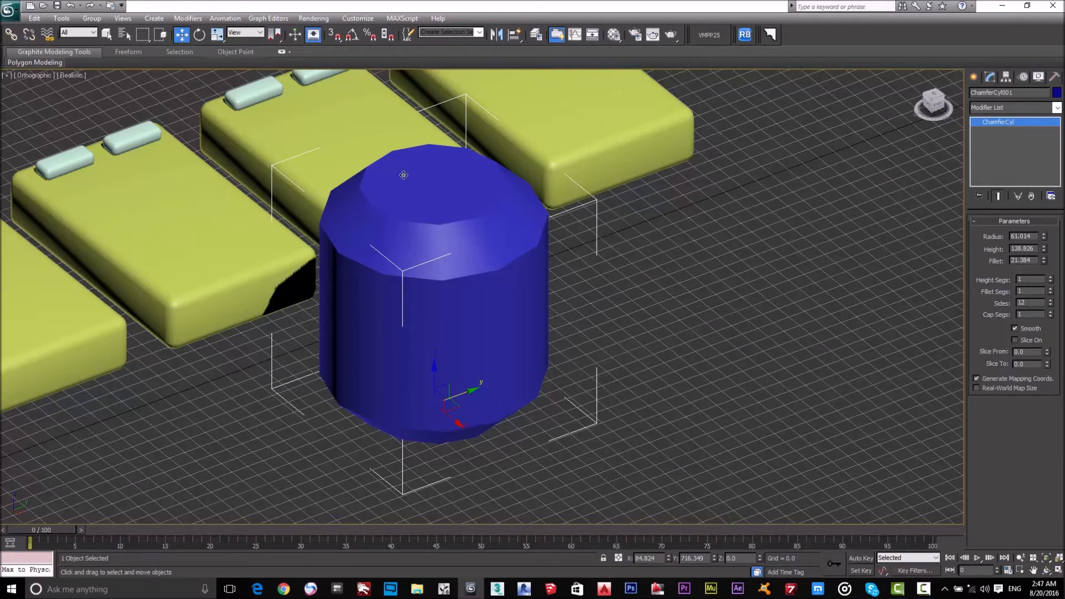
- Smooth the chamfer cylinder by setting 30 height segments, 45 sides and 40 fillet segments
left_click(1050, 277)
left_click_drag(1052, 286, 1050, 244)
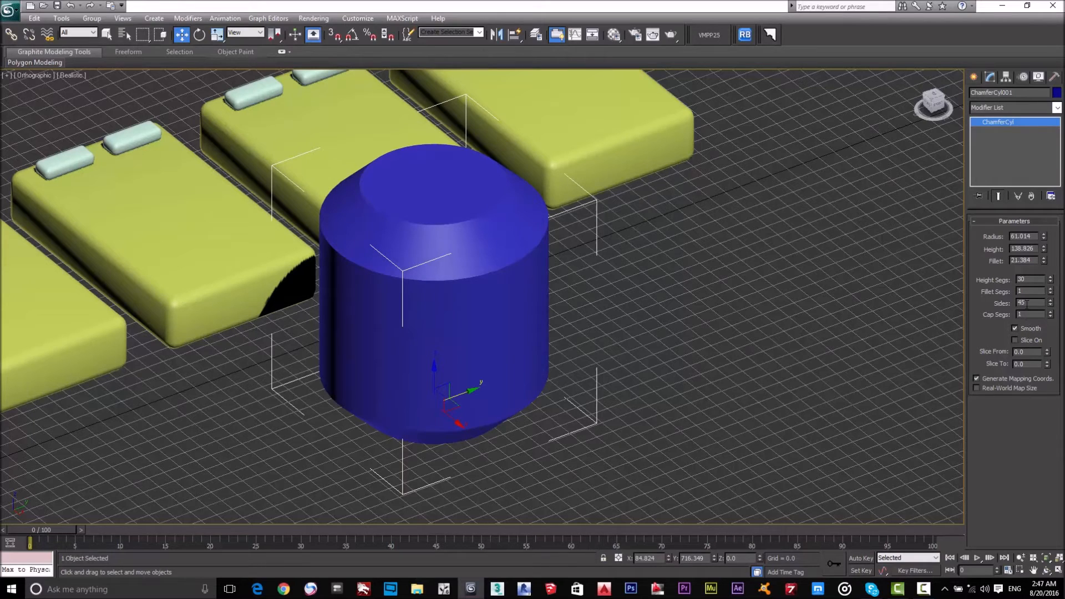
left_click_drag(1050, 291, 1056, 216)
left_click_drag(1051, 52, 1054, 211)
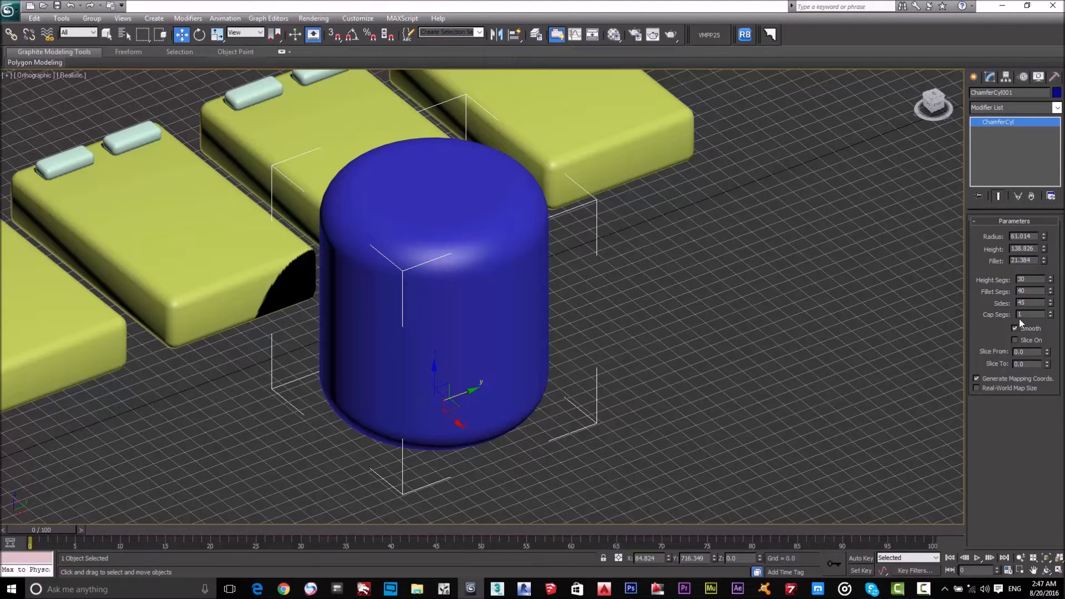
- Display edged faces in the viewport and set the chamfer cylinder's cap segments to 24
key("F4")
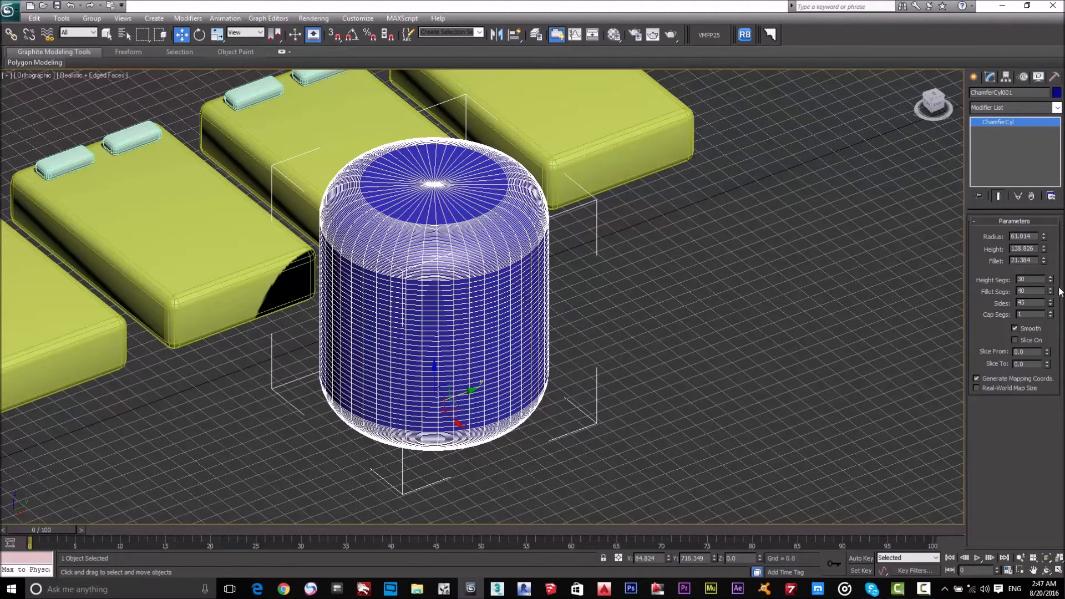
left_click_drag(1050, 314, 1050, 255)
left_click_drag(1058, 216, 1059, 189)
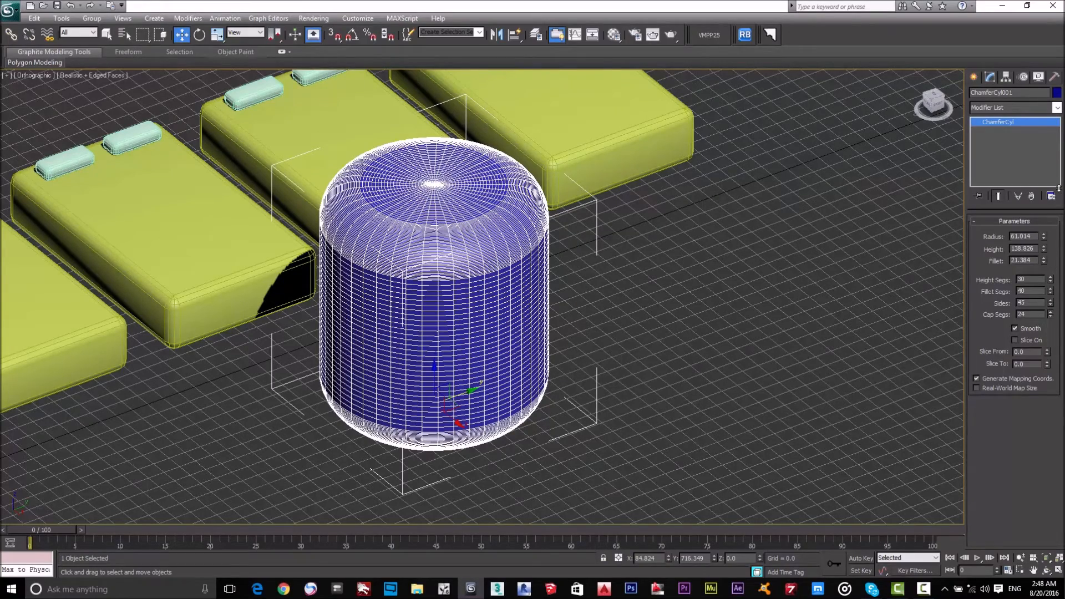
- Turn off the edged faces display, deselect the chamfer cylinder and return to the Extended Primitives creation options
scroll(693, 375, "down", 3)
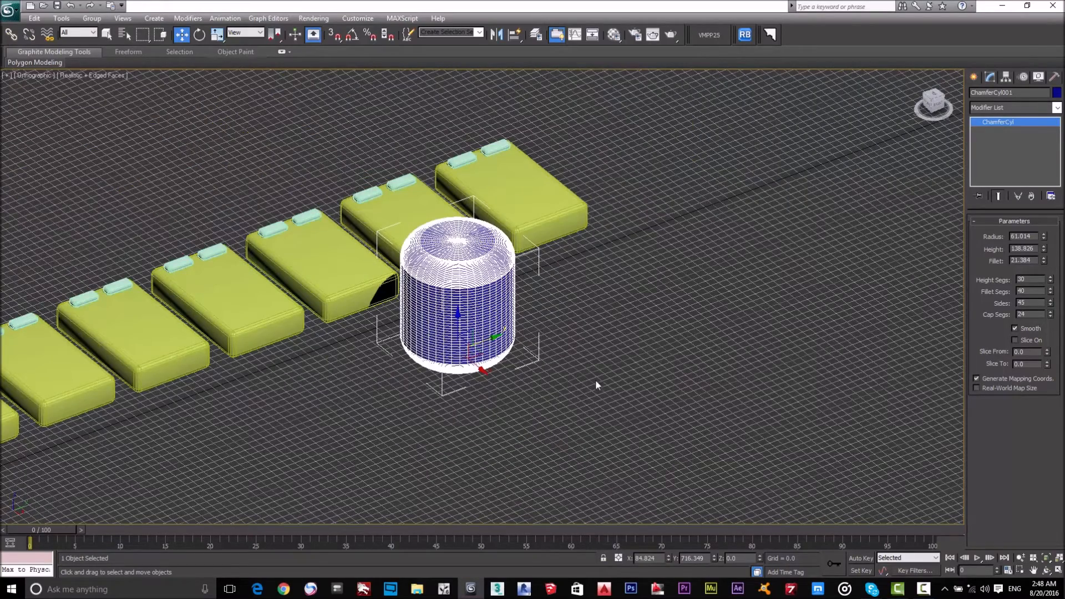
left_click(635, 340)
left_click(505, 315)
key("F4")
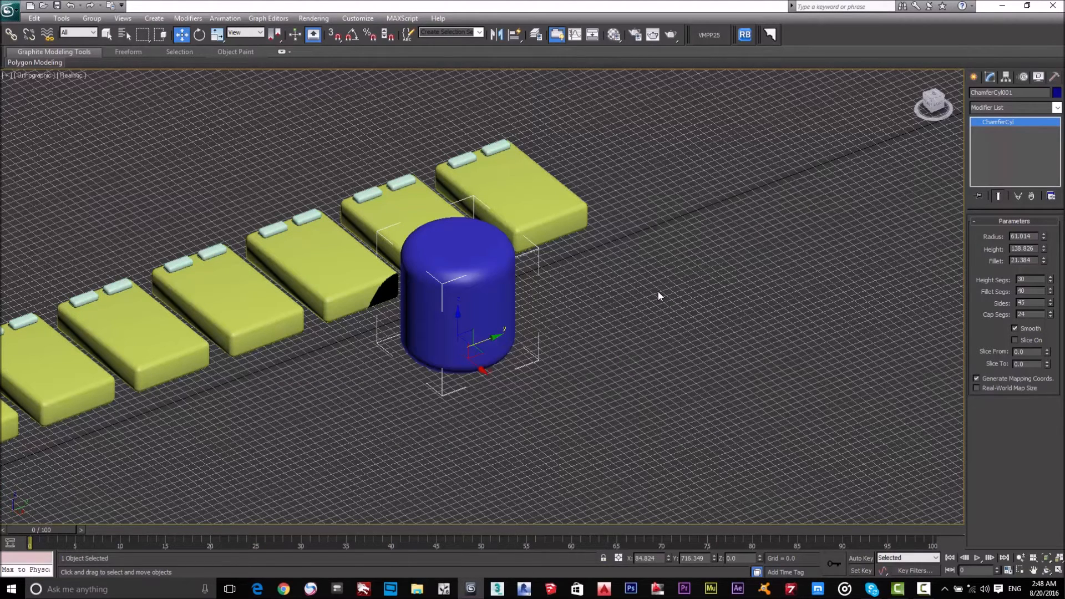
left_click(652, 291)
left_click(974, 76)
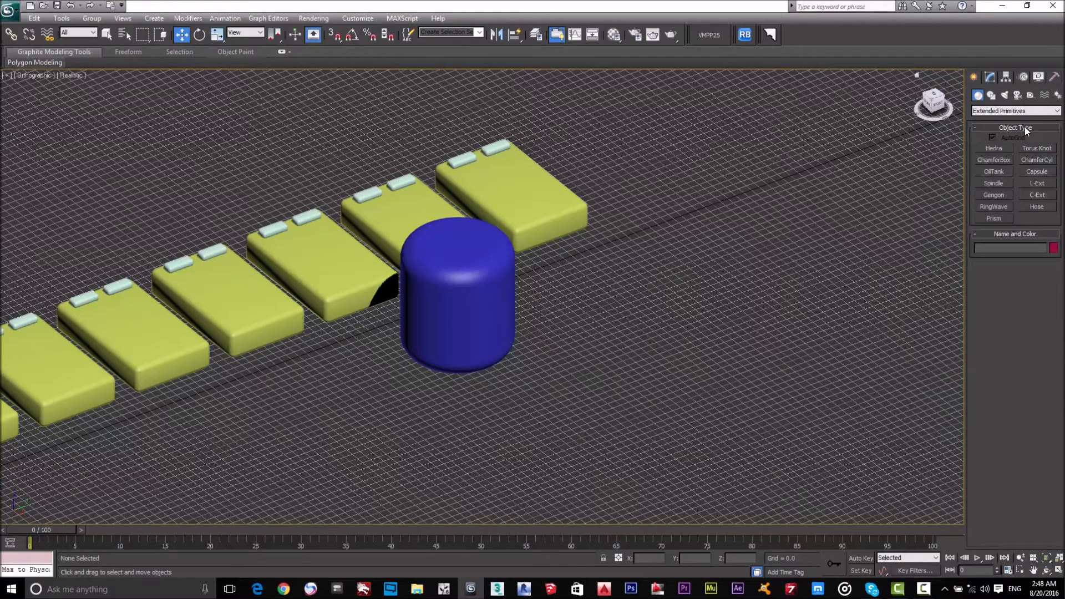
- Create an oil tank behind the blue chamfer cylinder, about 191 high with a cap height of about 39
left_click(993, 172)
left_click_drag(584, 301, 610, 327)
left_click(609, 118)
left_click(571, 212)
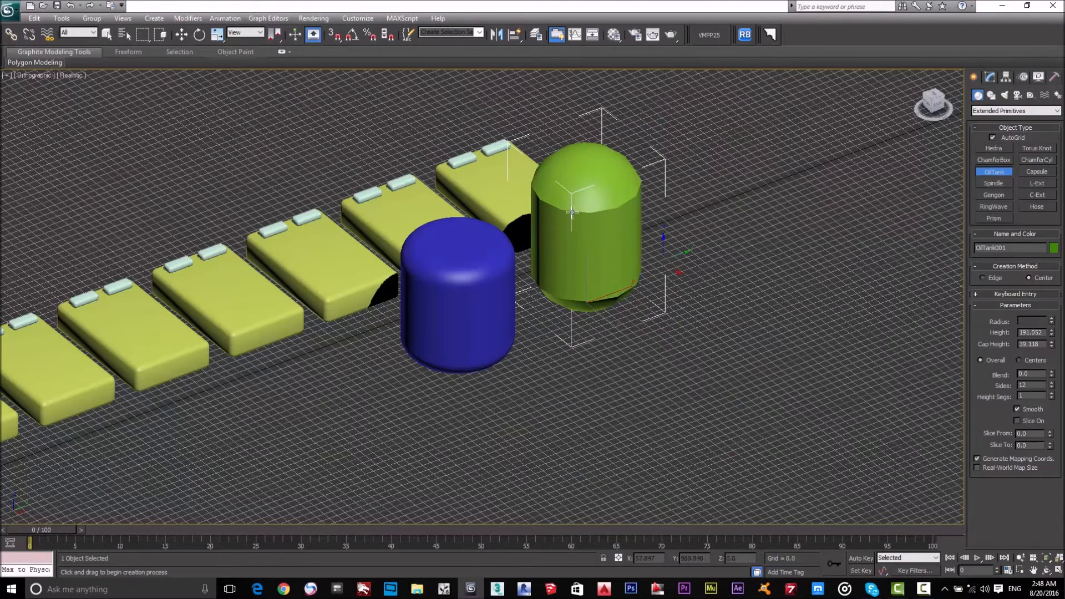
key("w")
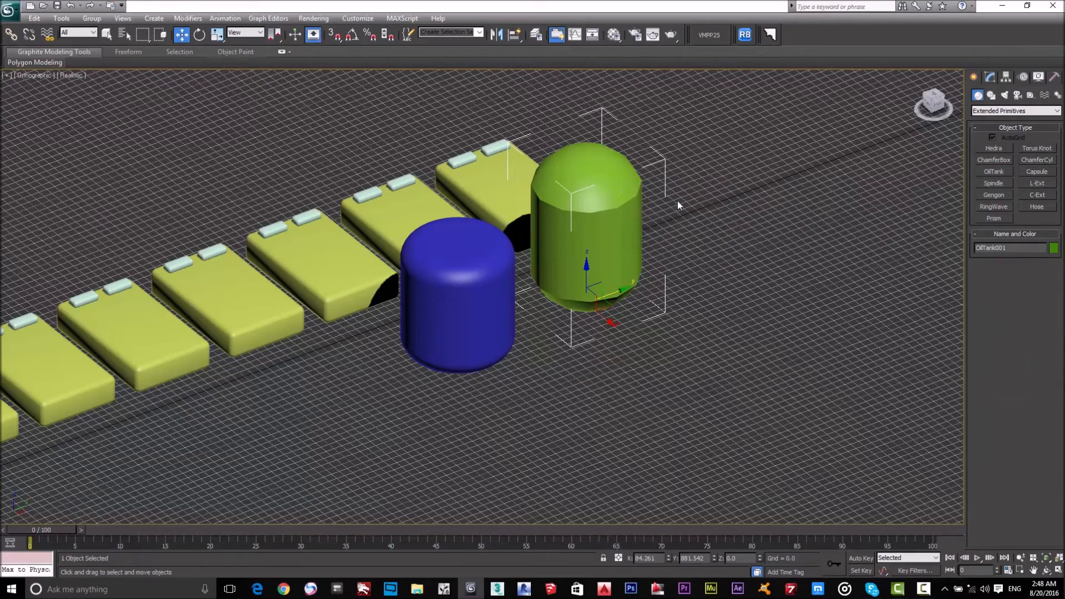
- Create a capsule between the blue chamfer cylinder and the oil tank, about 46 in radius and 222 high
left_click(1036, 171)
left_click_drag(566, 350, 580, 364)
left_click(588, 304)
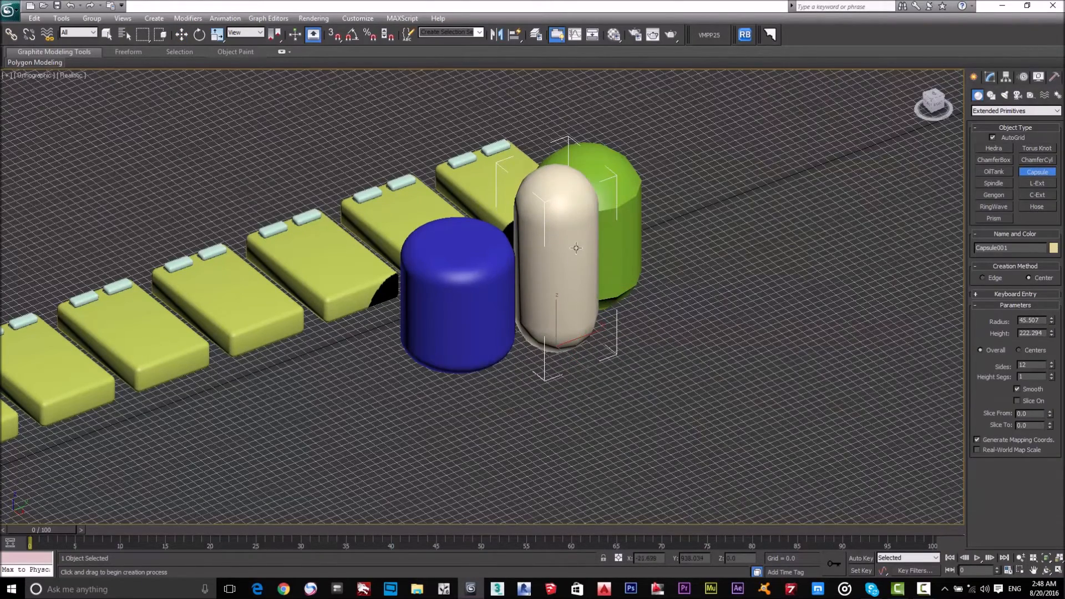
key("w")
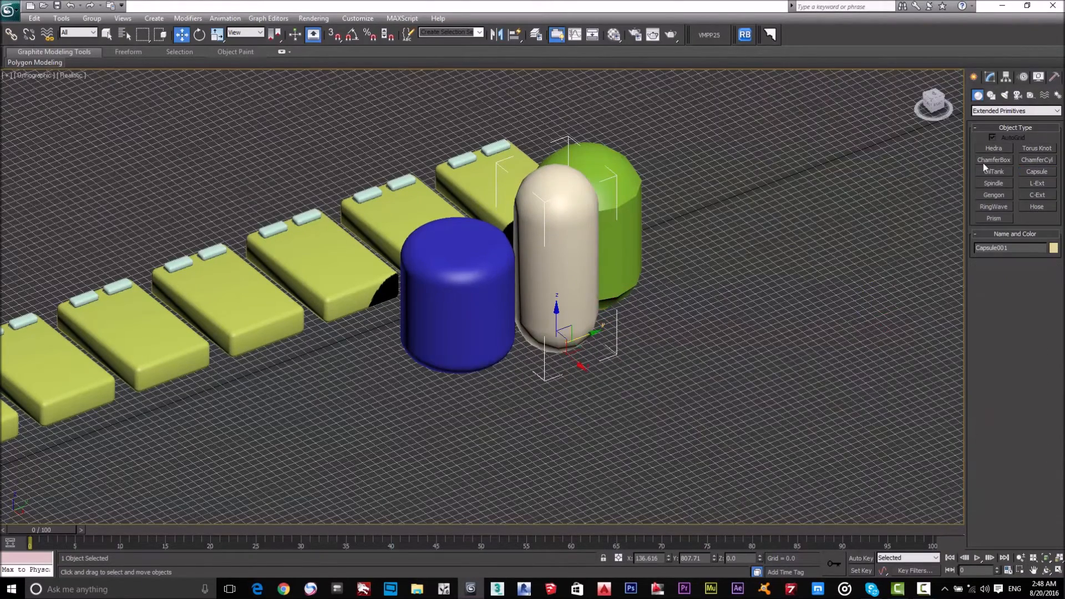
- Return the geometry category to Standard Primitives, deselect the capsule and show the NURBS Curves shape types
left_click(990, 111)
left_click(992, 125)
left_click(829, 301)
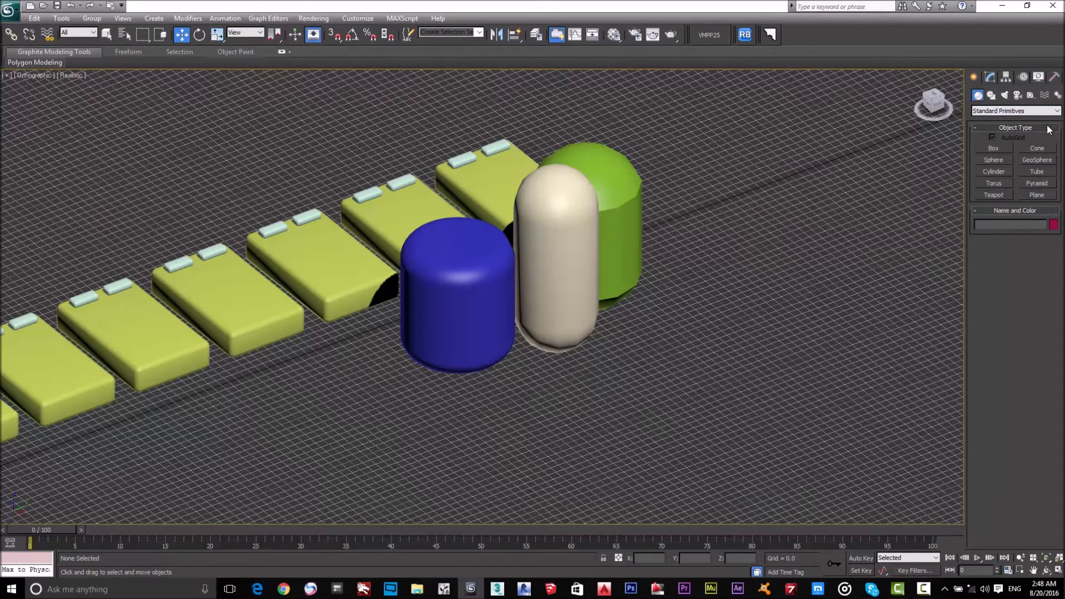
left_click(992, 96)
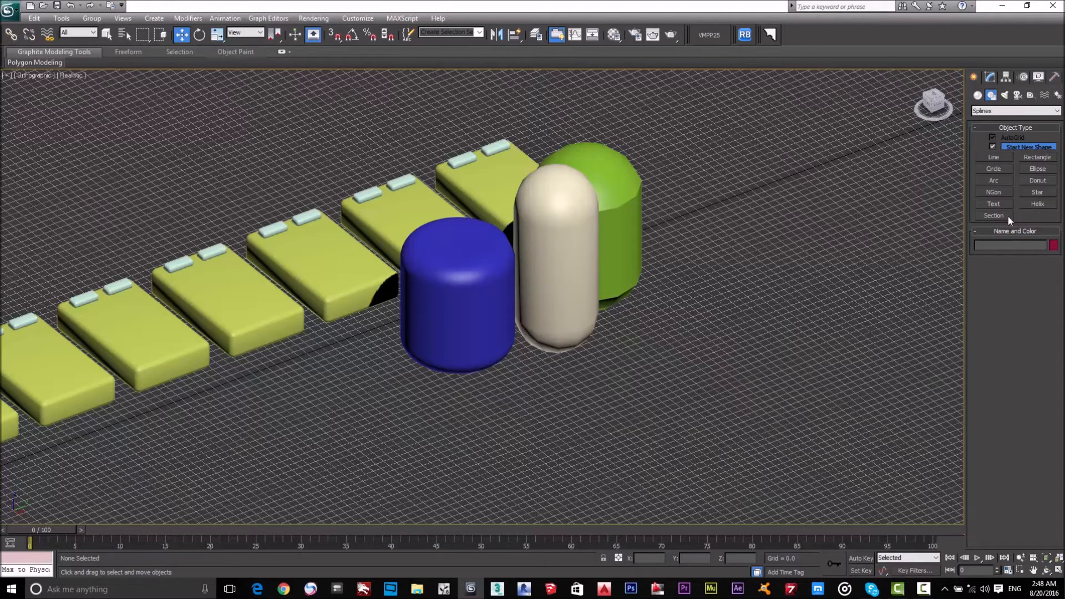
left_click(994, 113)
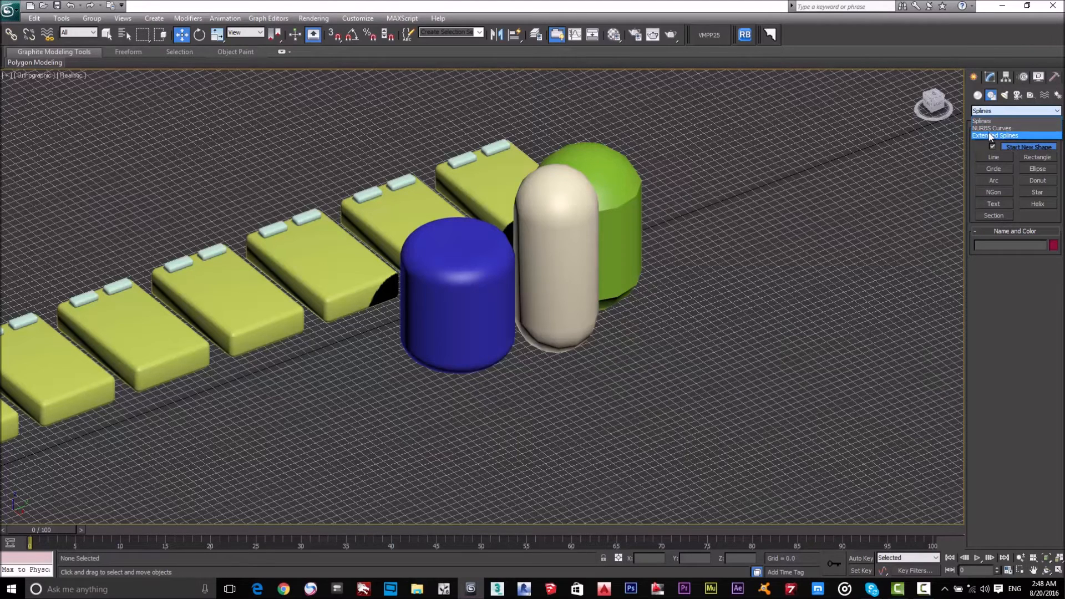
left_click(1030, 128)
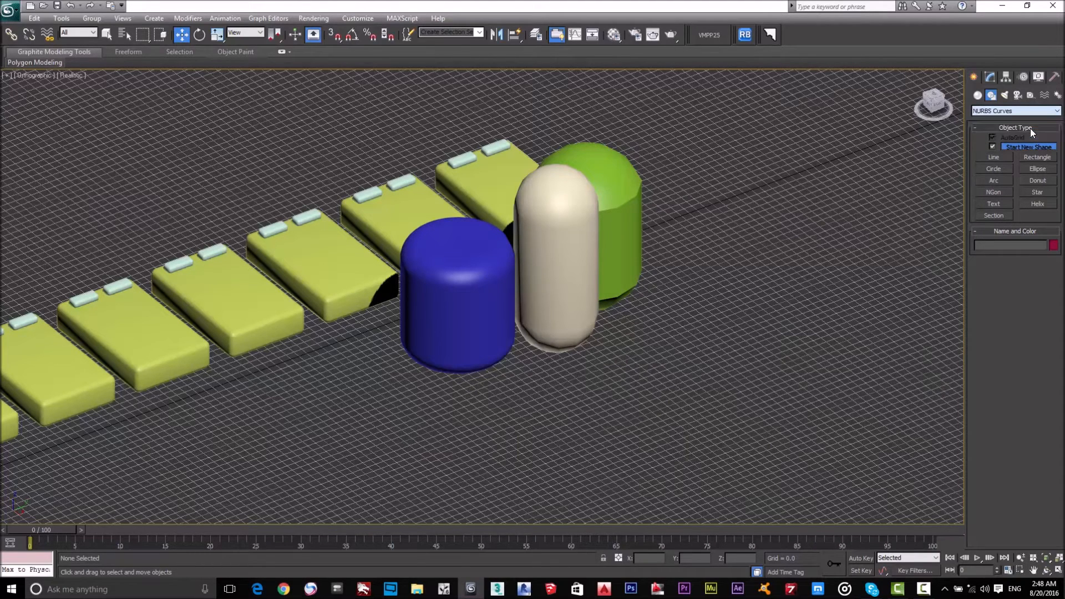
middle_click_drag(828, 209, 765, 162)
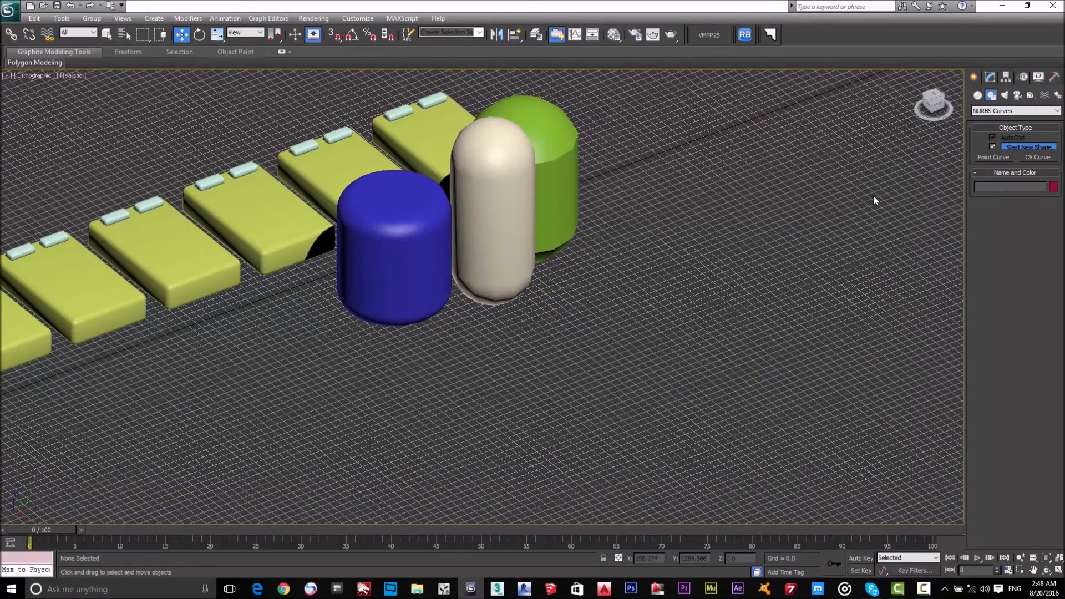
left_click(1001, 160)
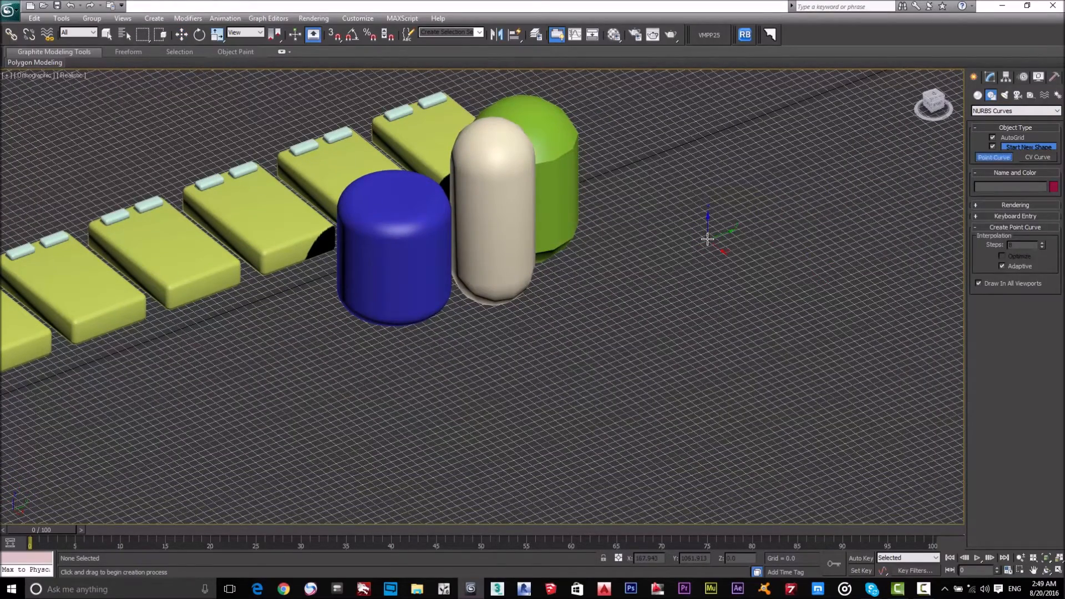
scroll(683, 263, "up", 1)
scroll(682, 259, "down", 1)
middle_click_drag(663, 230, 651, 124)
scroll(585, 222, "up", 1)
right_click(770, 248)
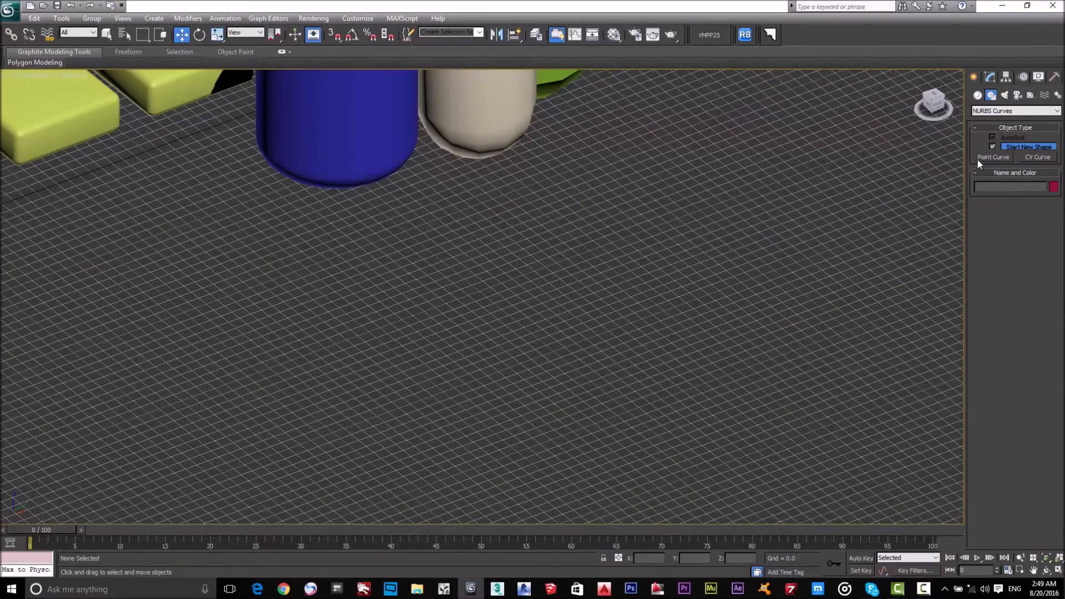
- Draw a wavy closed NURBS point curve through eight points on the empty ground in front of the capsule
left_click(991, 158)
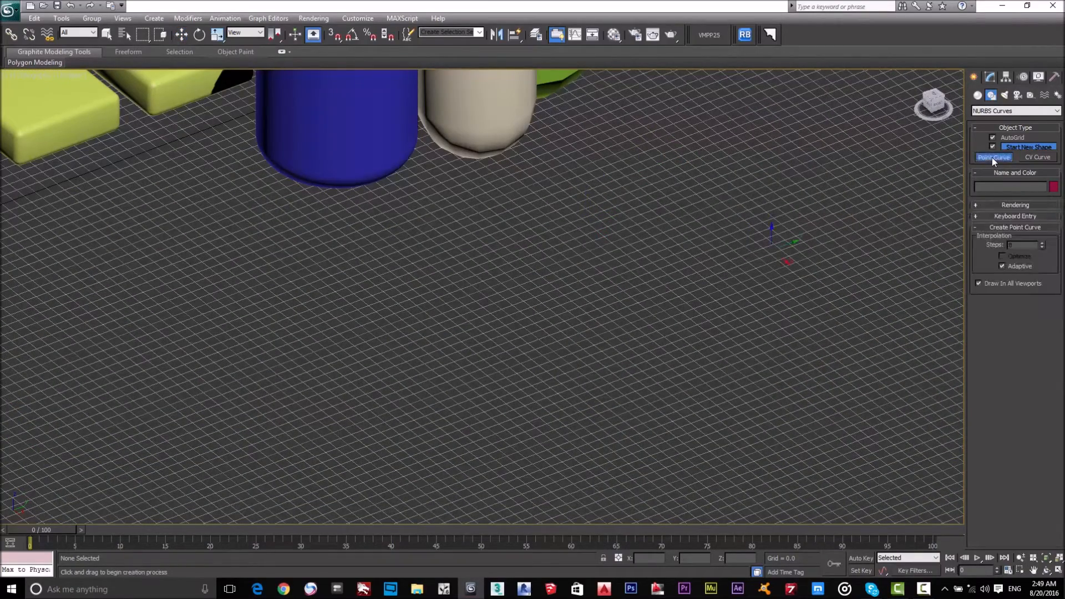
left_click(575, 226)
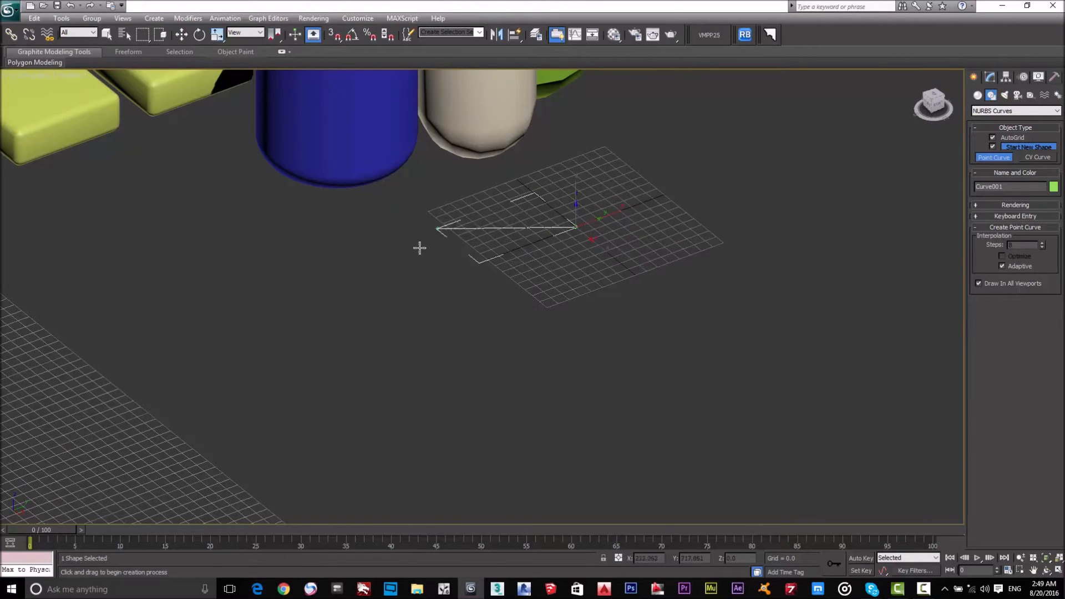
left_click(721, 223)
left_click(771, 331)
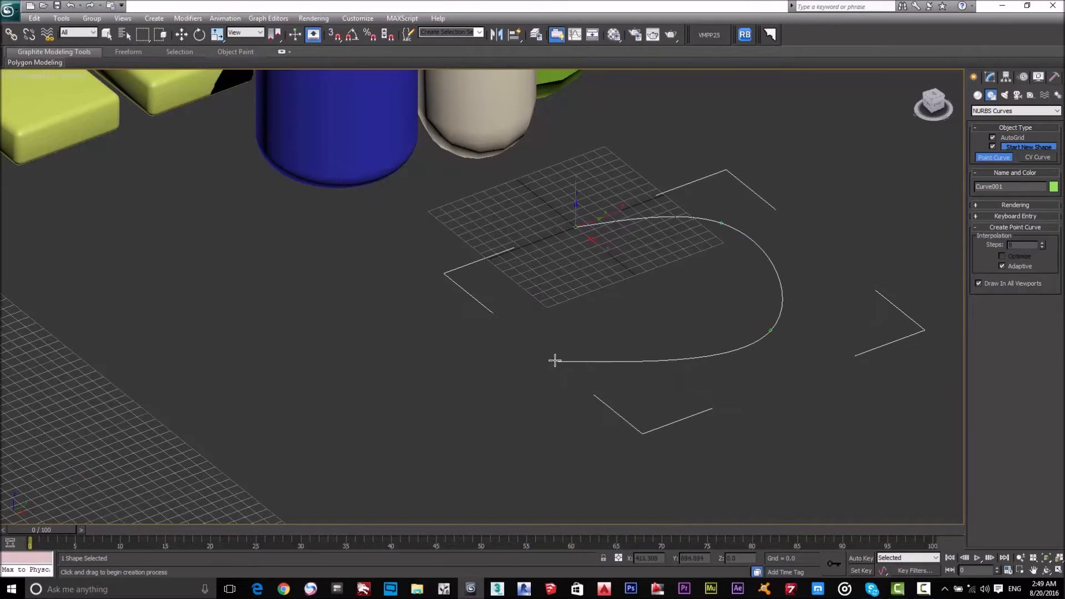
left_click(645, 288)
left_click(559, 384)
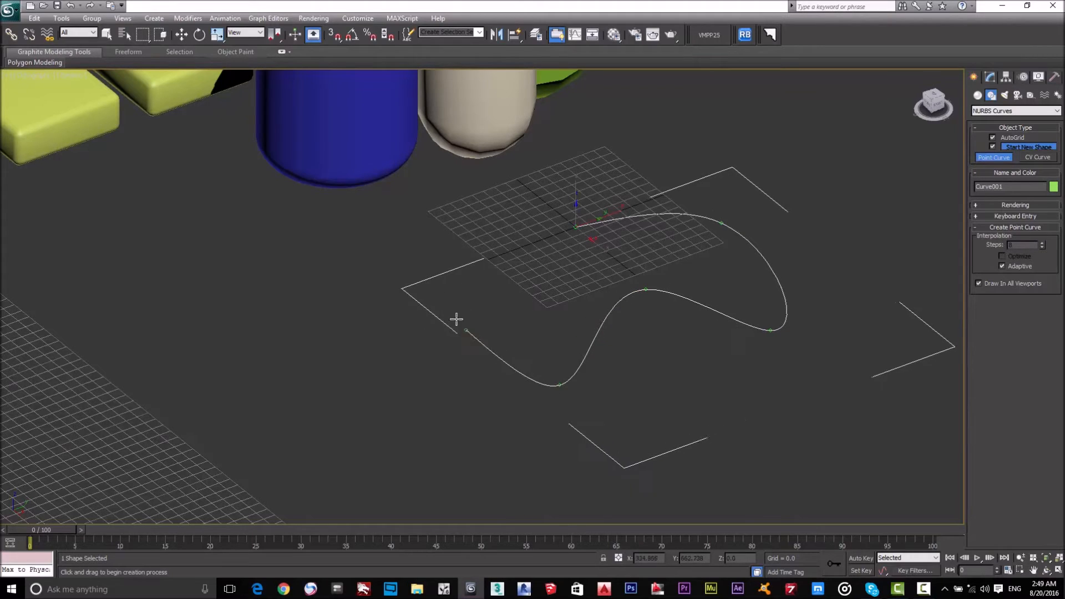
left_click(439, 300)
left_click(549, 259)
left_click(502, 213)
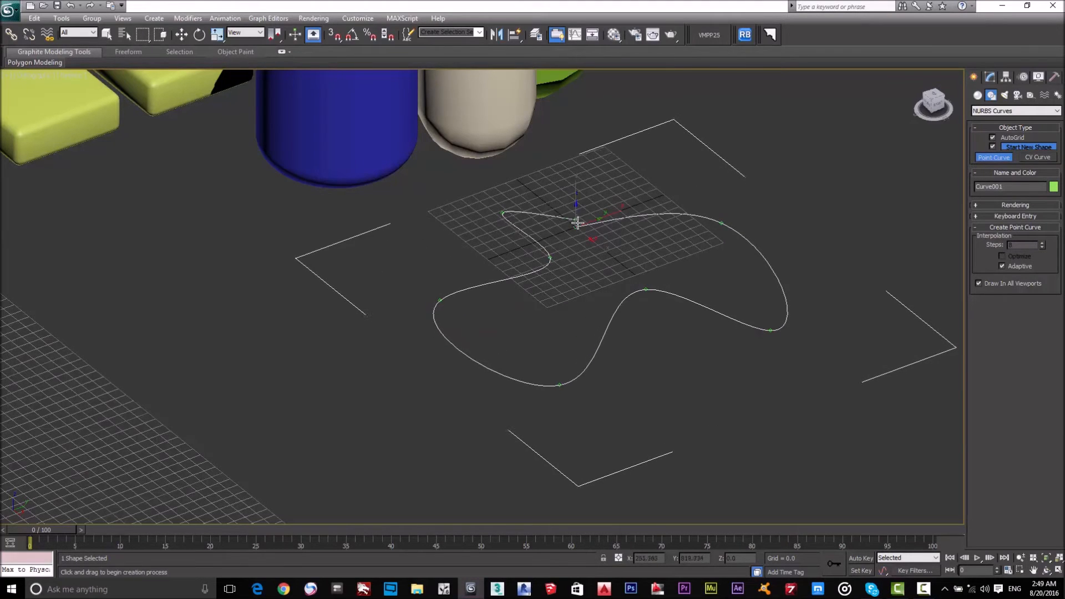
left_click(575, 225)
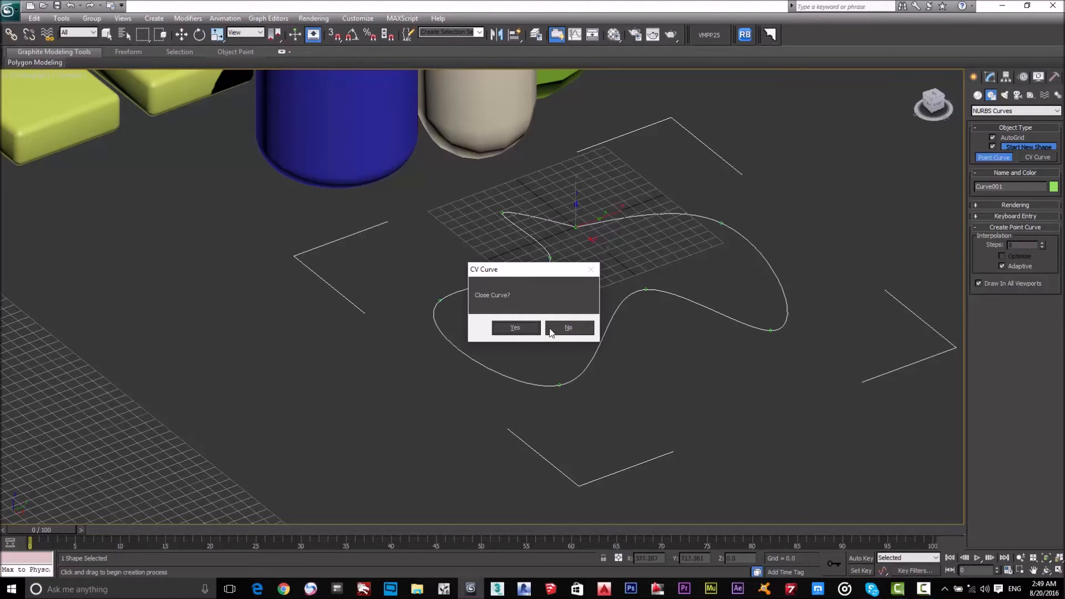
left_click(515, 328)
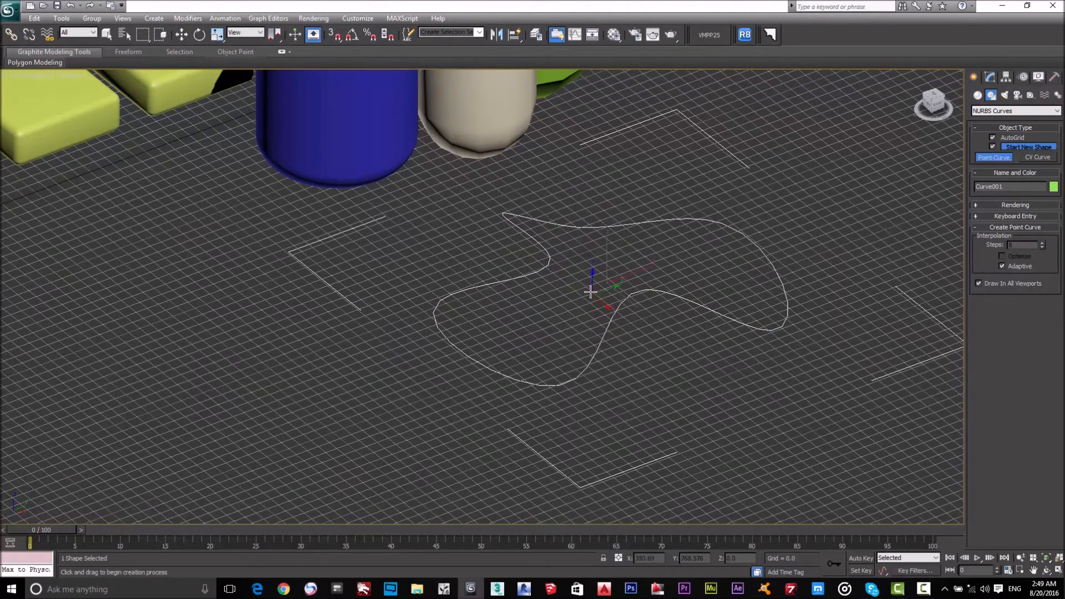
key("w")
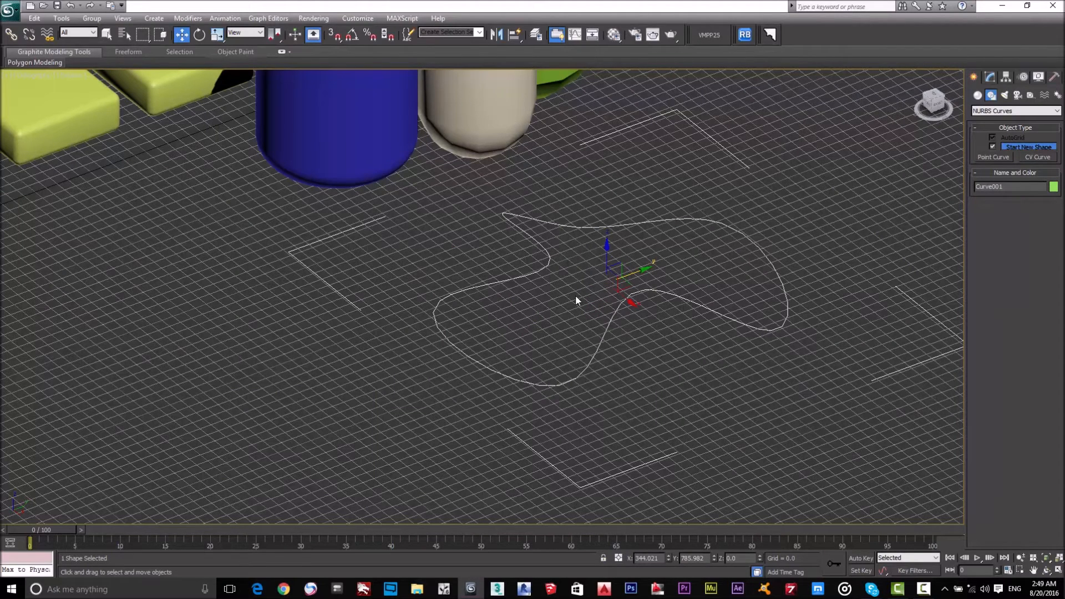
- Hide the viewport grid so the closed curve can be seen clearly
key("g")
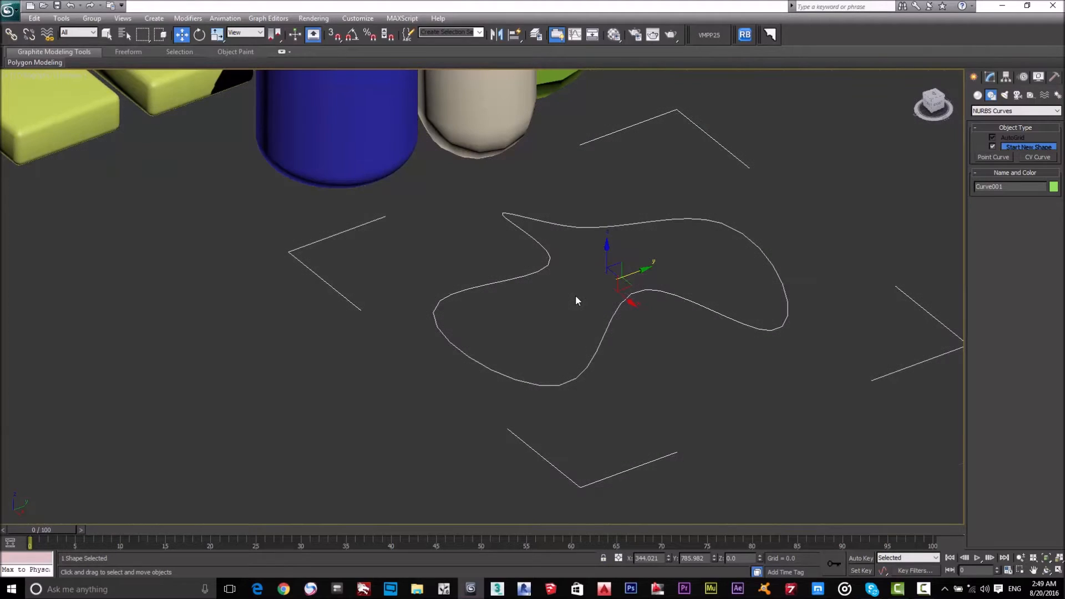
scroll(560, 291, "up", 3)
middle_click_drag(609, 310, 544, 317)
scroll(544, 317, "down", 2)
scroll(530, 316, "up", 2)
scroll(549, 311, "down", 2)
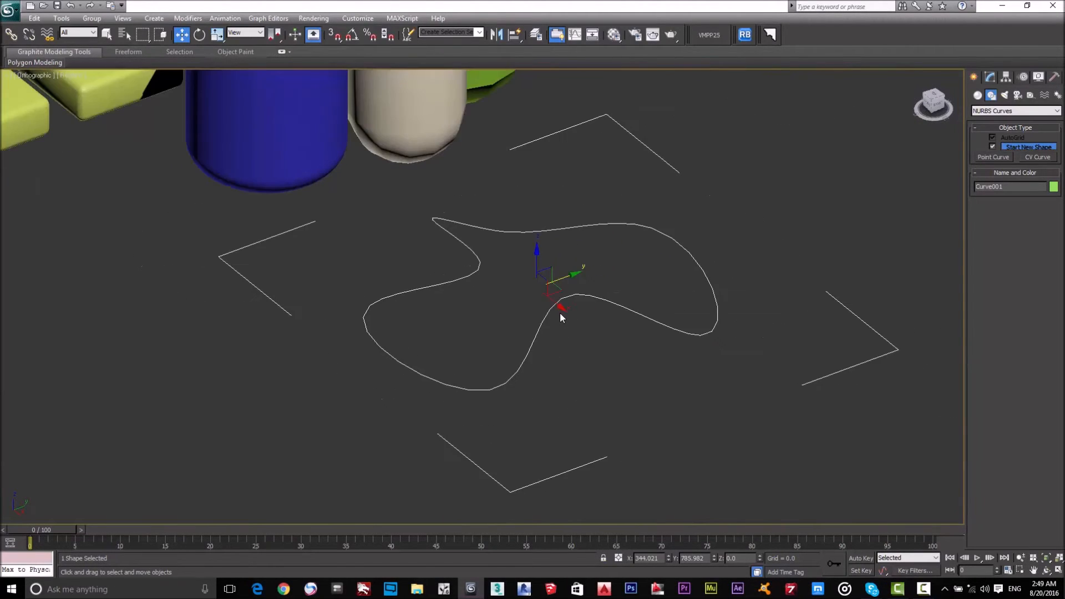
middle_click_drag(551, 328, 572, 317, "alt")
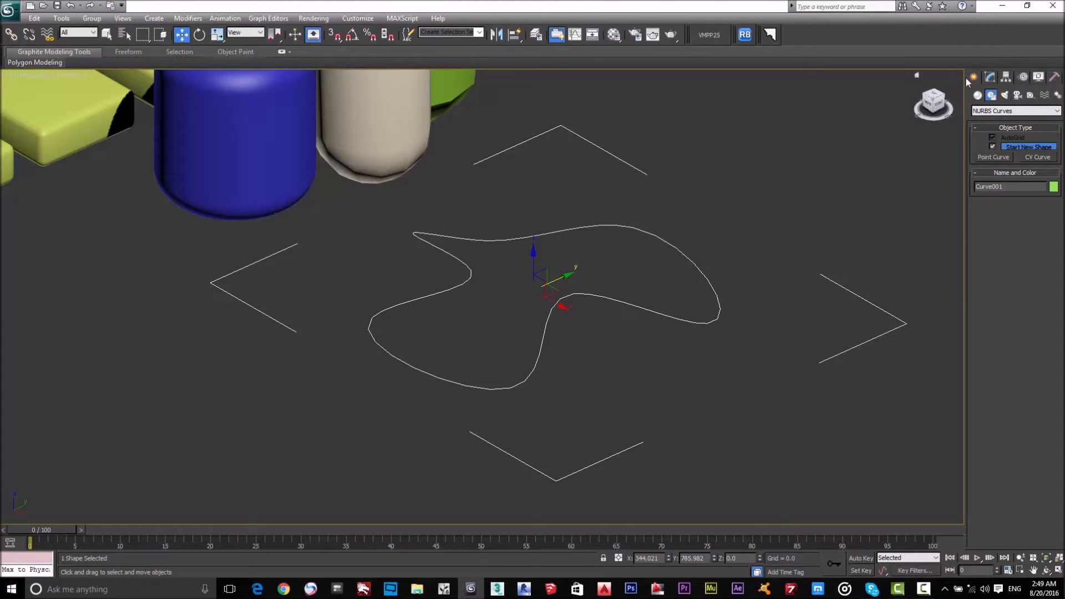
- Apply an Extrude modifier to the closed curve with an amount of 92
left_click(990, 77)
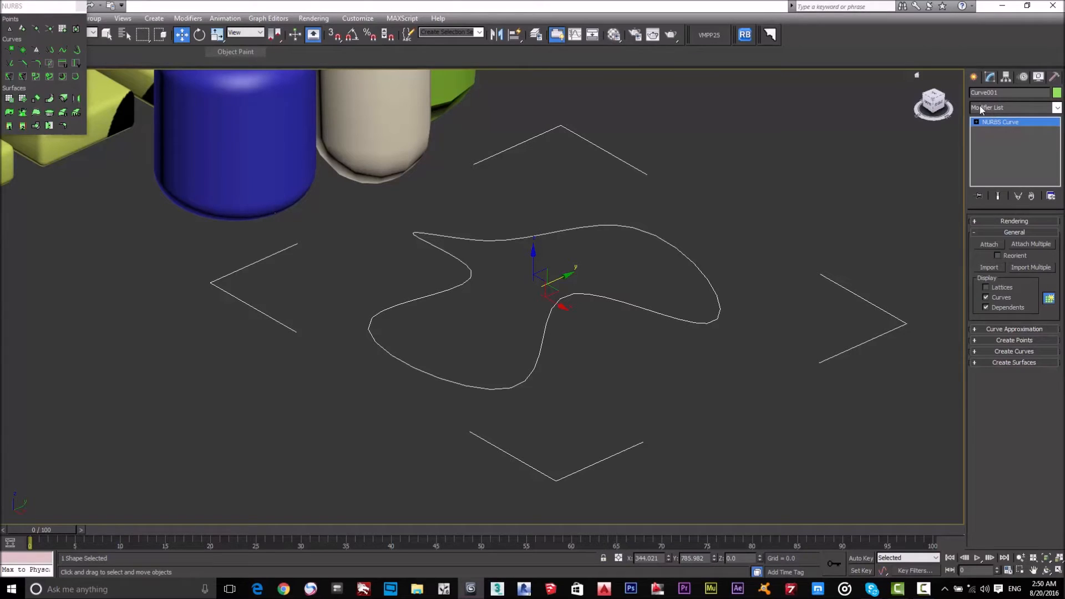
left_click(1016, 105)
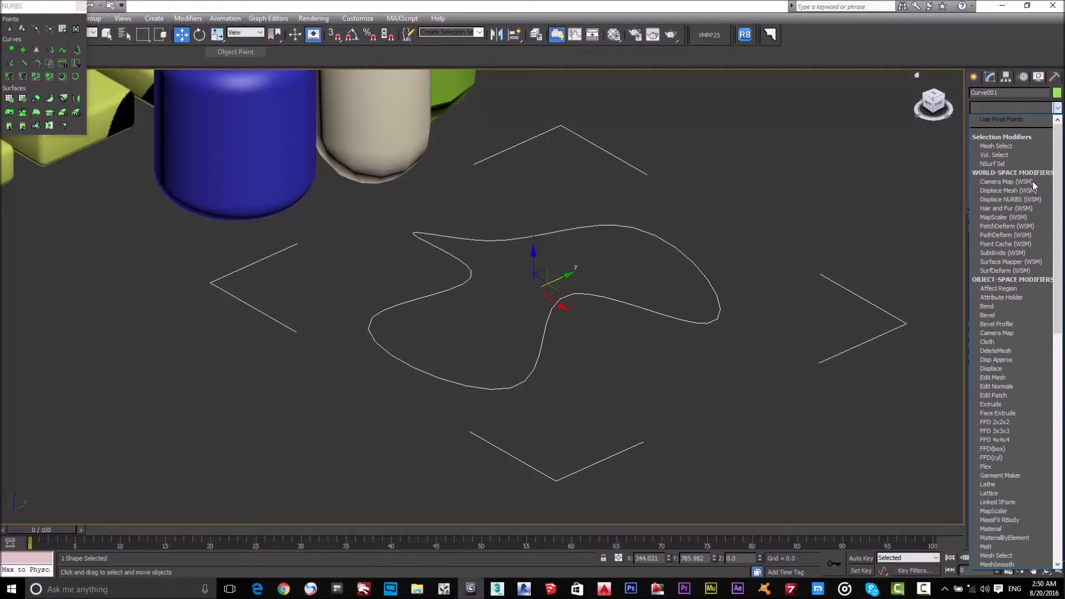
key("e")
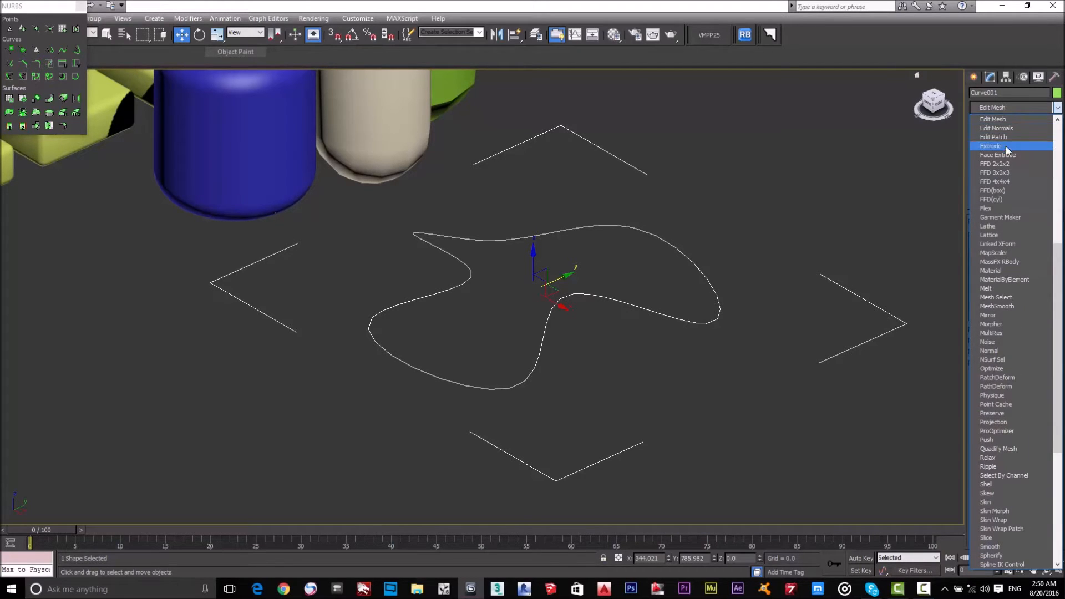
left_click(1006, 146)
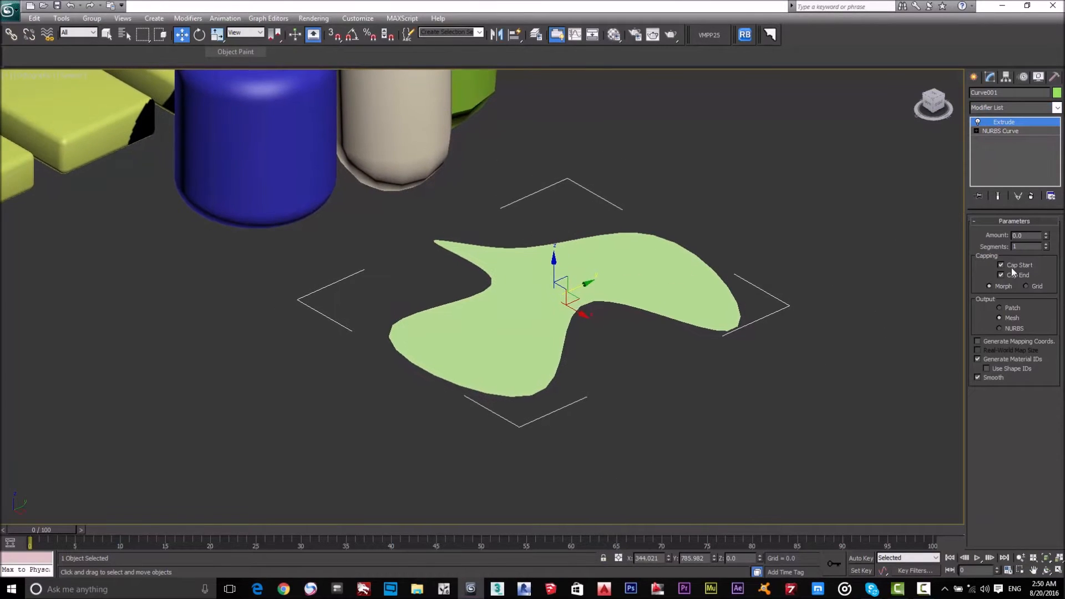
left_click_drag(1046, 235, 1061, 133)
- Examine the extruded shape's curved sides and its neighbouring primitives up close, and deselect the shape
middle_click_drag(884, 281, 765, 277)
scroll(551, 224, "up", 6)
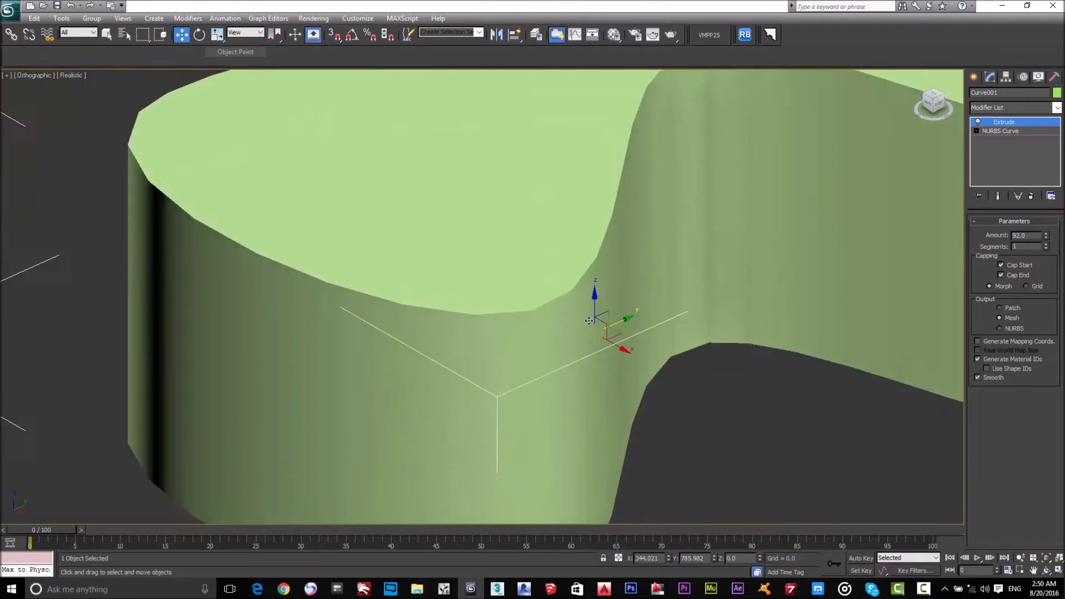
scroll(587, 323, "down", 5)
scroll(299, 199, "up", 4)
middle_click_drag(213, 123, 556, 435)
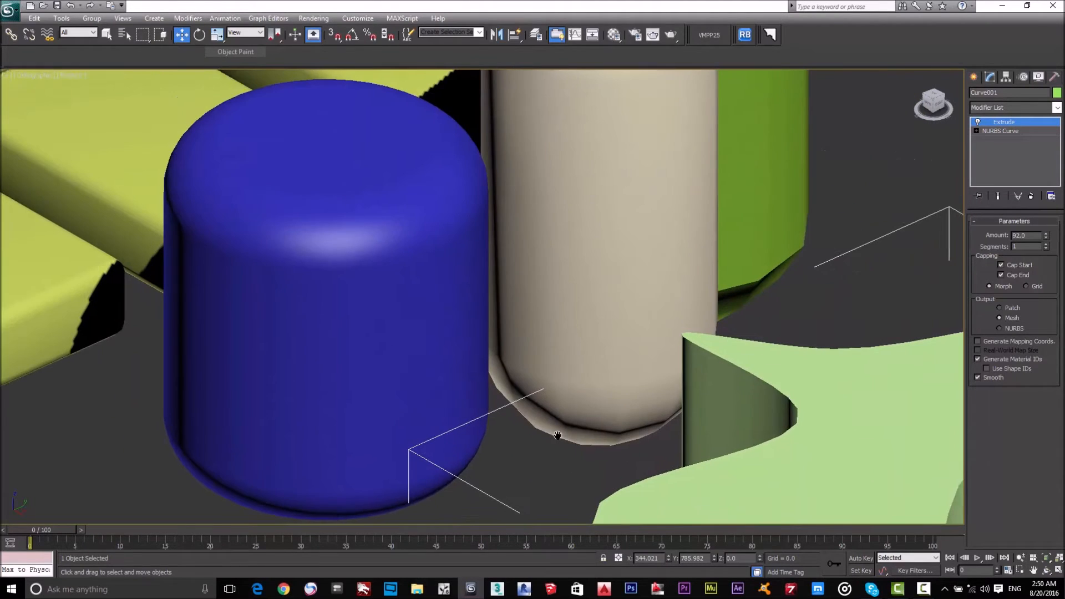
scroll(487, 321, "down", 3)
middle_click_drag(622, 472, 536, 377)
scroll(537, 377, "up", 5)
scroll(565, 322, "down", 5)
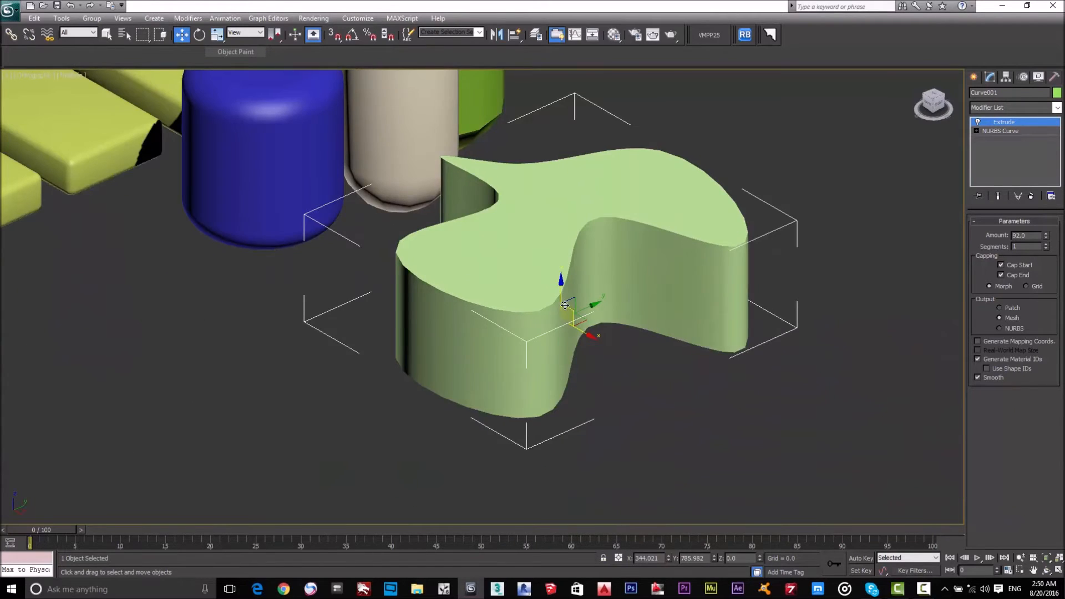
middle_click_drag(565, 305, 599, 333)
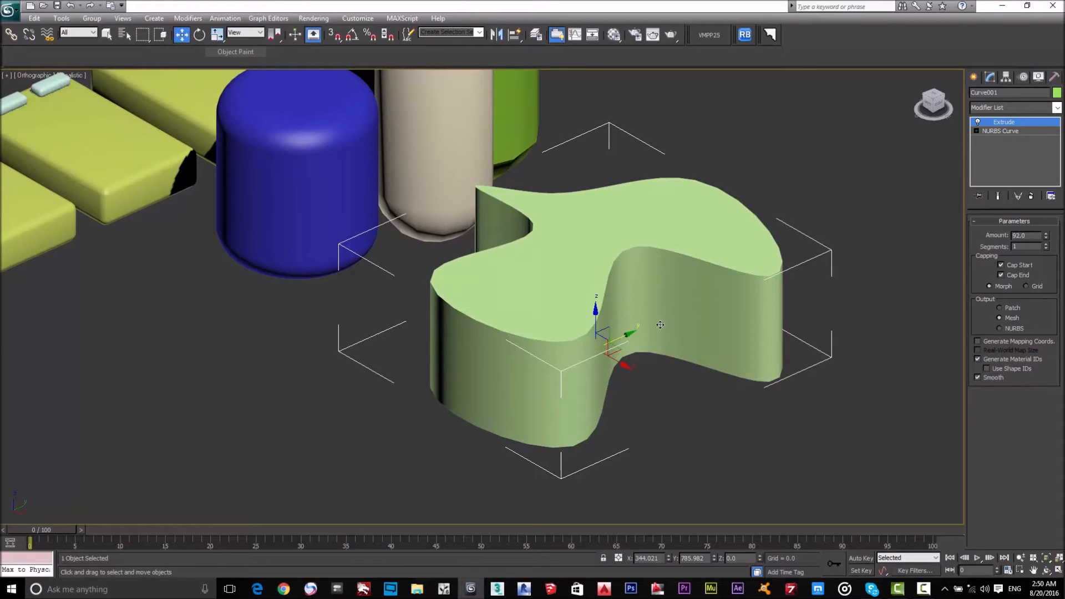
scroll(629, 324, "down", 5)
left_click(767, 320)
scroll(709, 304, "down", 3)
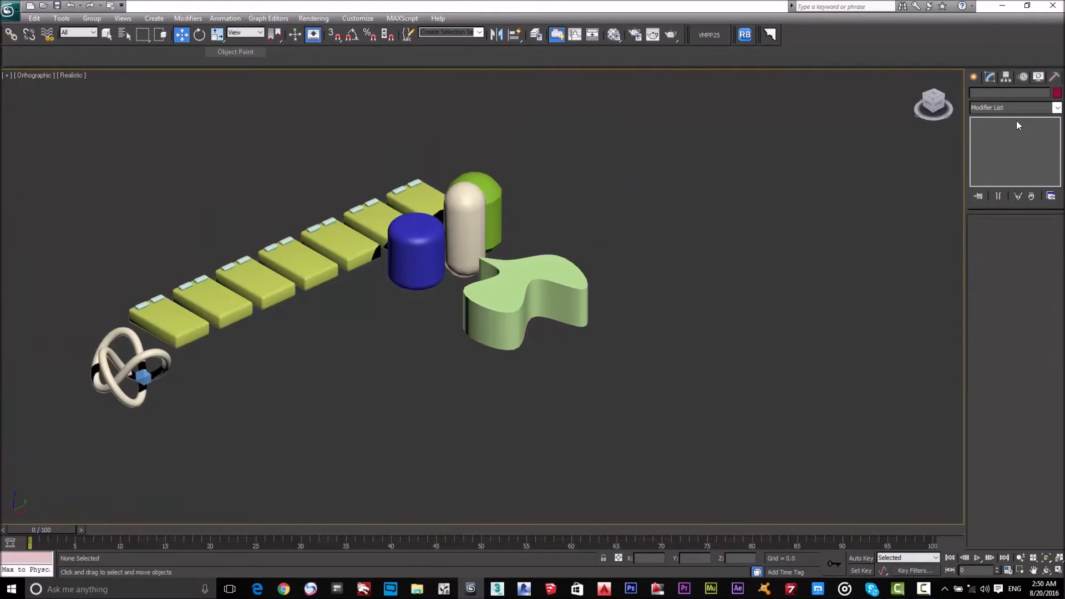
- Draw a closed NURBS CV curve with seven control points on the empty ground in front of the blue oil tank
left_click(976, 76)
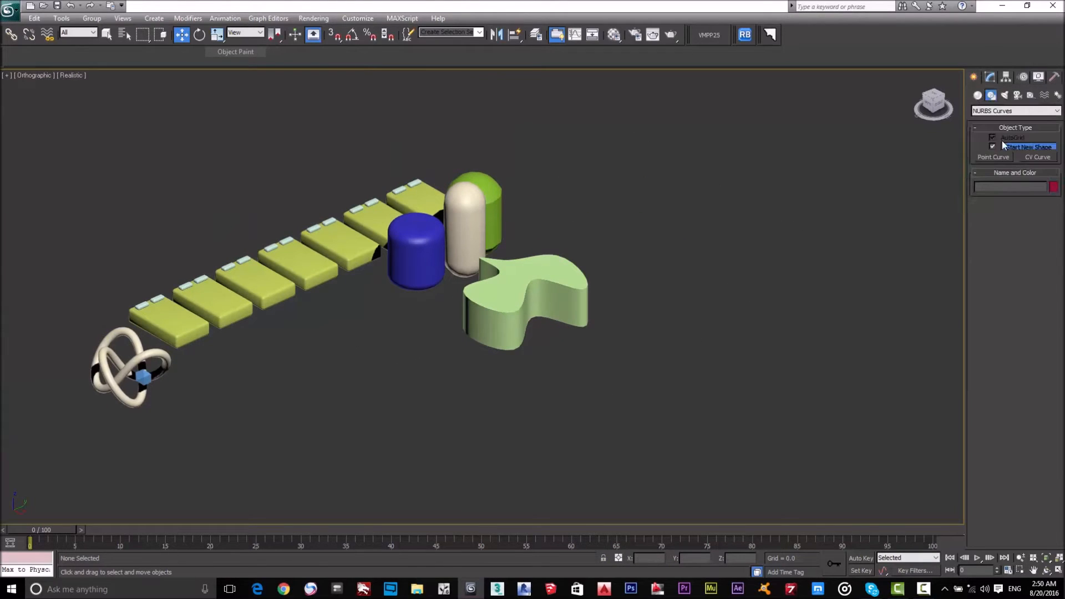
left_click(1037, 157)
middle_click_drag(336, 368, 457, 268)
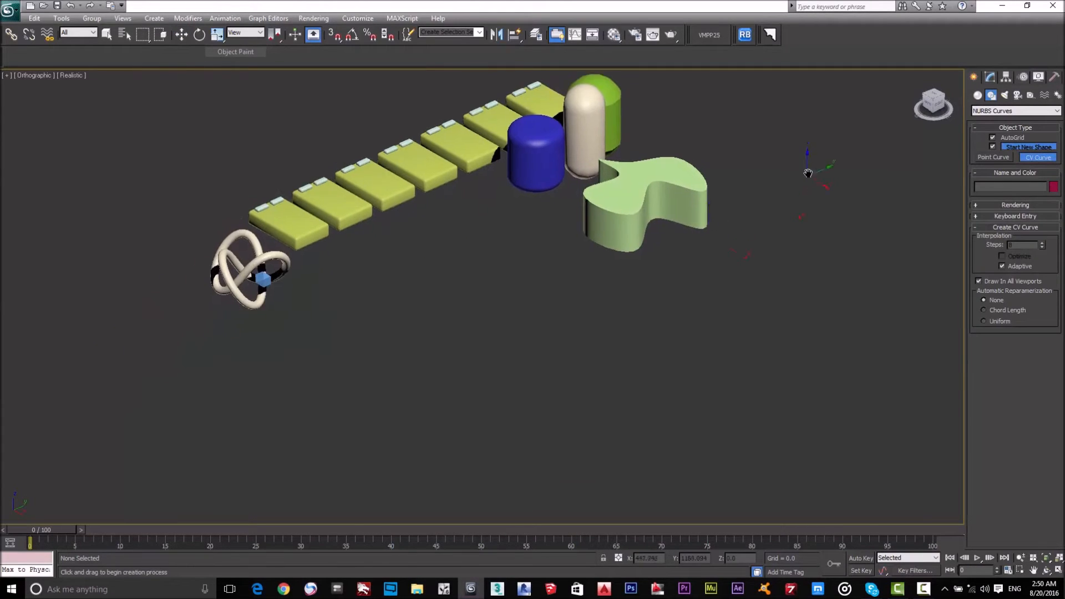
scroll(493, 266, "up", 3)
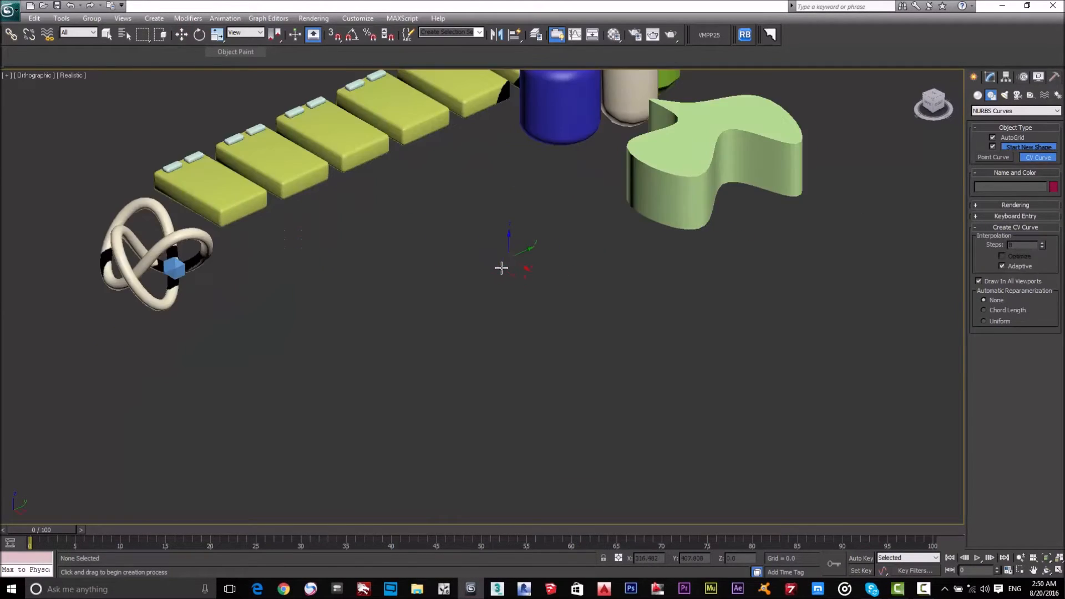
left_click(475, 243)
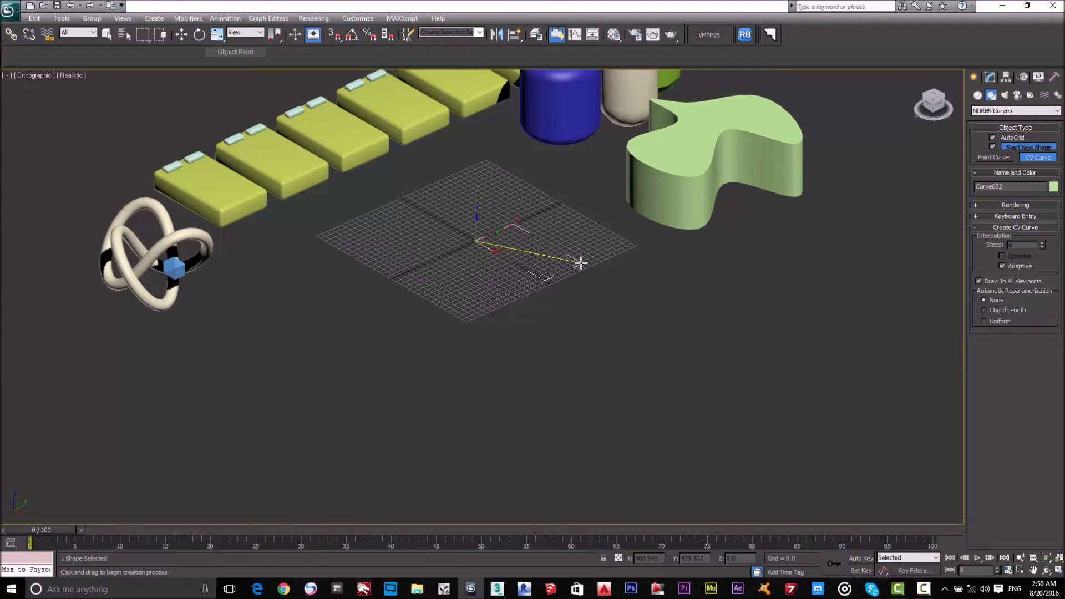
left_click(594, 251)
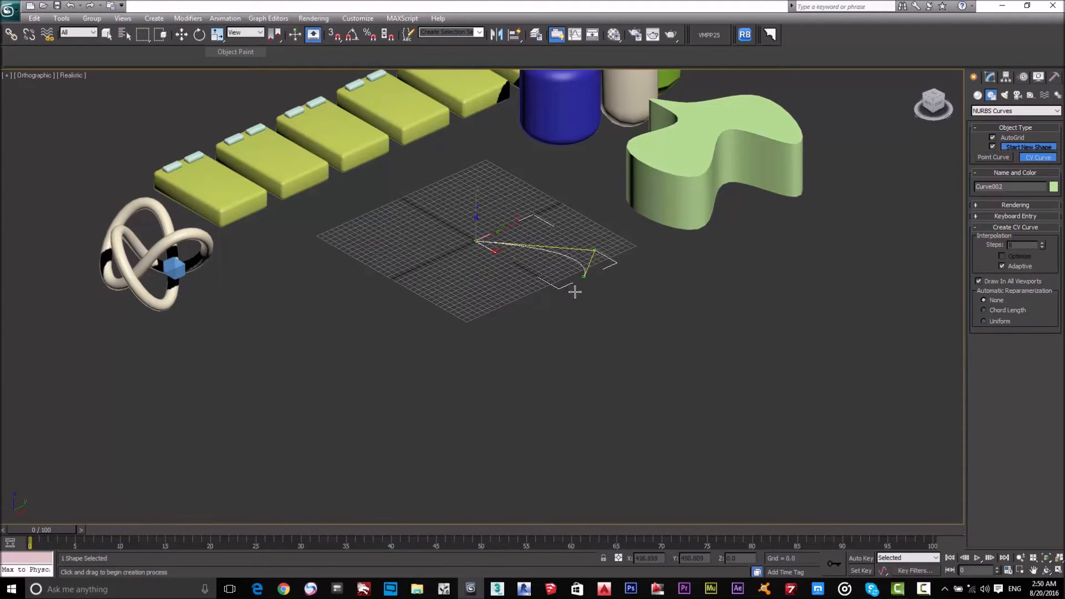
left_click(492, 323)
left_click(696, 337)
left_click(516, 276)
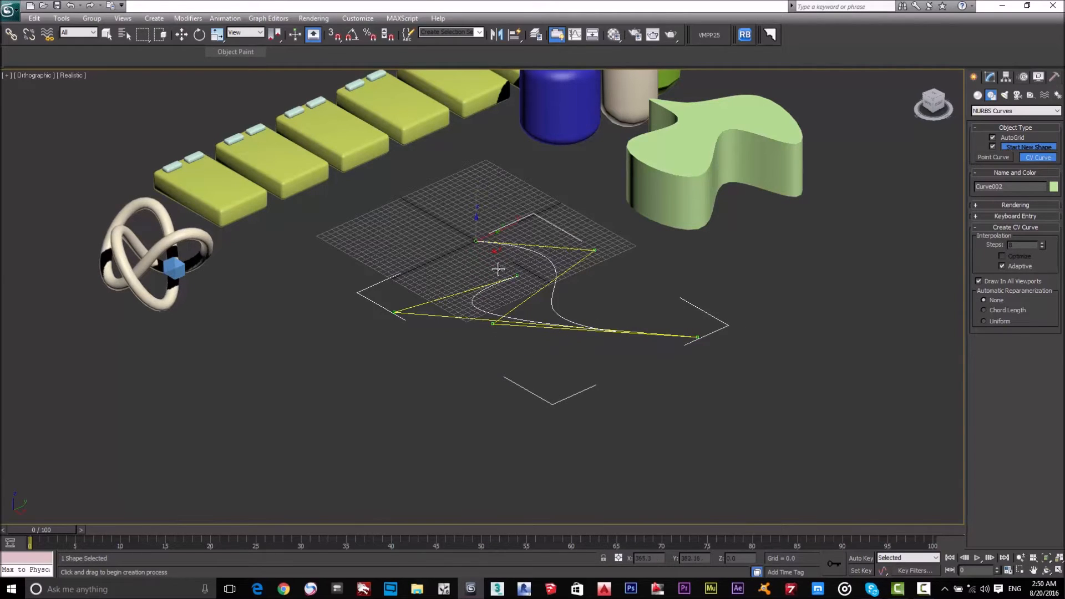
left_click(428, 257)
left_click(477, 241)
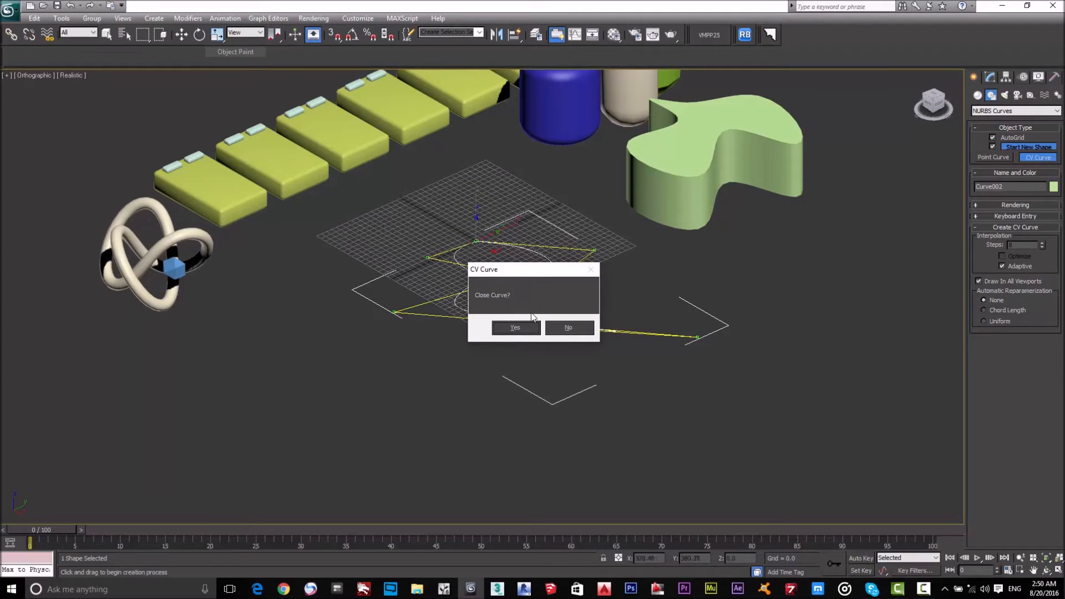
left_click(515, 327)
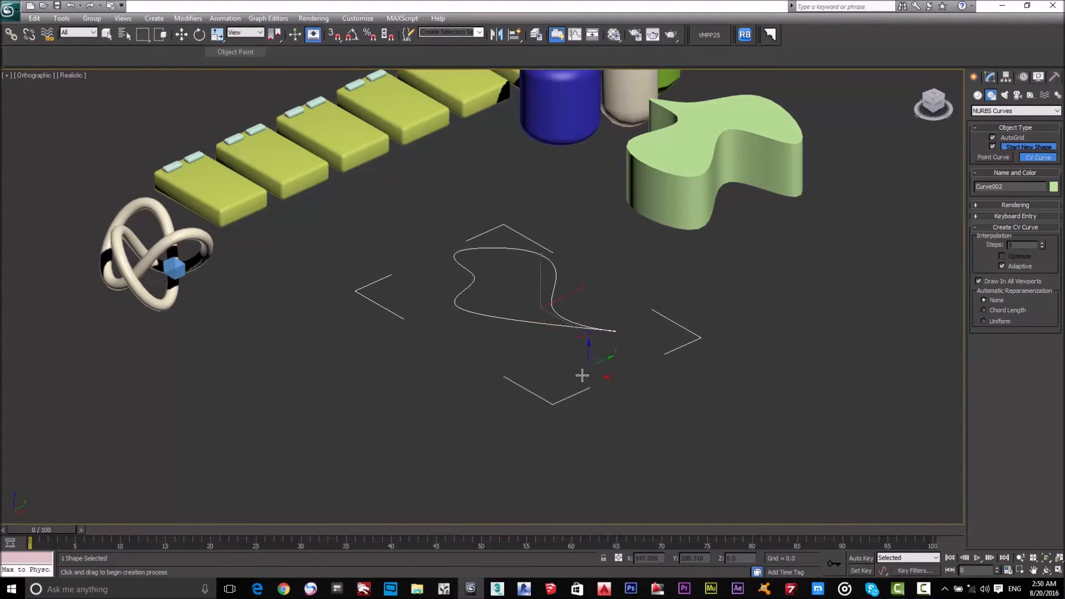
- Examine the pointed end of the closed CV curve up close from above, and leave curve creation
scroll(588, 377, "up", 5)
middle_click_drag(597, 397, 627, 416, "alt")
scroll(599, 335, "up", 4)
scroll(599, 334, "down", 2)
scroll(493, 347, "up", 4)
scroll(436, 357, "up", 3)
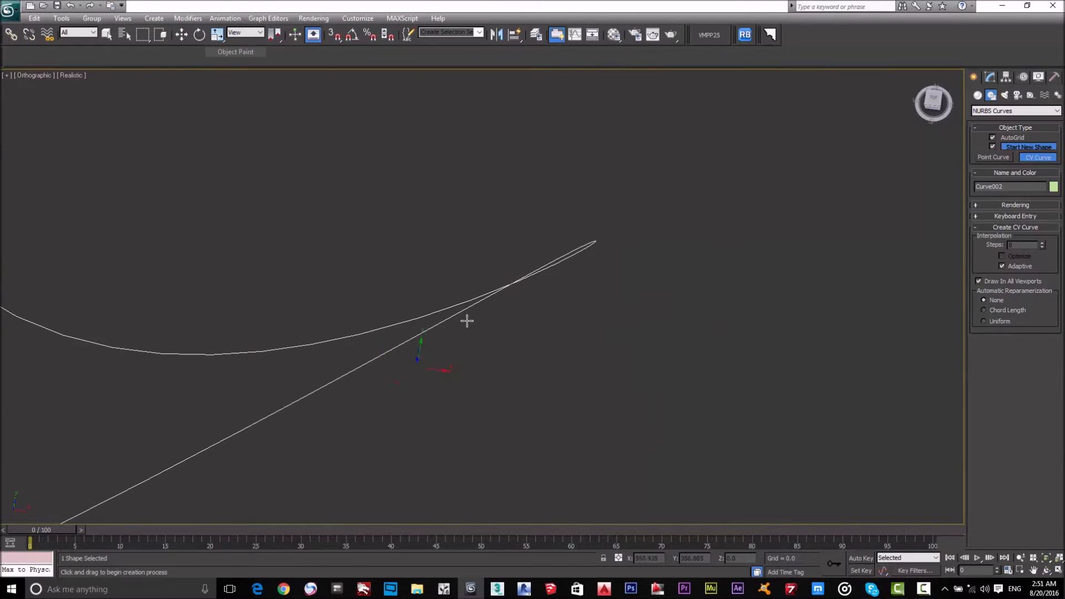
scroll(535, 290, "up", 4)
middle_click_drag(589, 281, 454, 324, "alt")
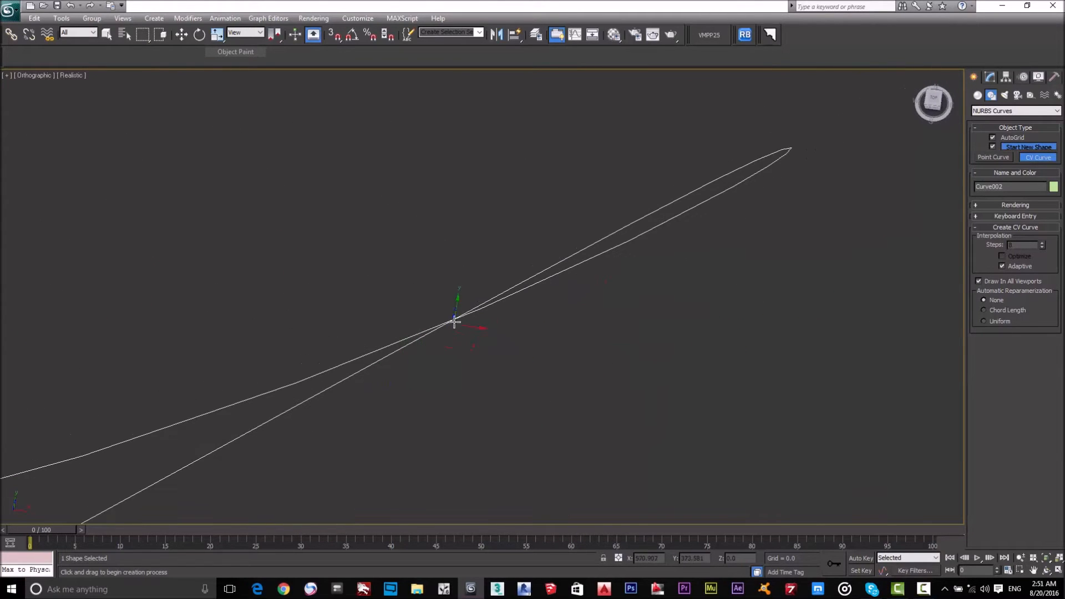
middle_click_drag(366, 364, 561, 295, "alt")
scroll(565, 296, "down", 3)
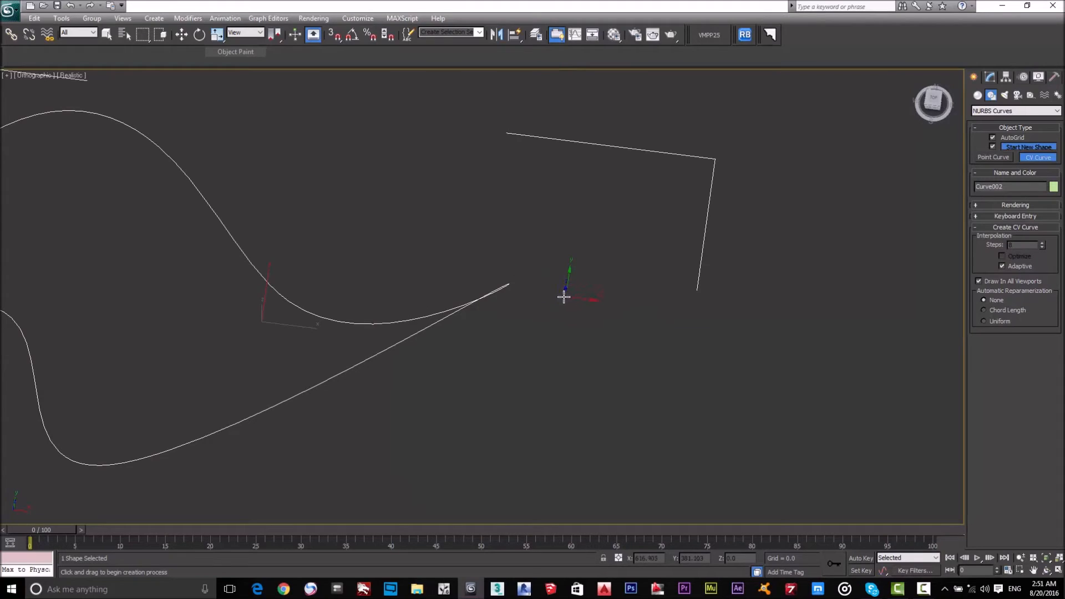
key("w")
scroll(571, 262, "down", 2)
scroll(475, 298, "up", 3)
scroll(503, 304, "down", 3)
mouse_move(503, 304)
middle_mouse_down("alt")
mouse_move(528, 312)
mouse_move(521, 296)
middle_mouse_up("alt")
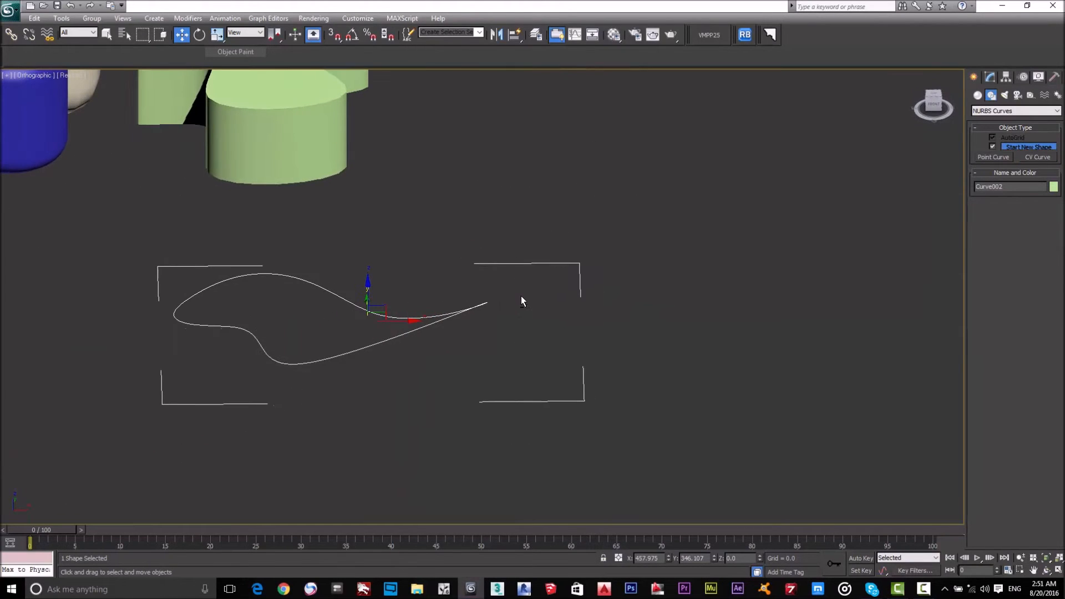
- Apply an Extrude modifier with an amount of 92 to the closed CV curve and inspect its top for caps
left_click(995, 75)
left_click(1008, 107)
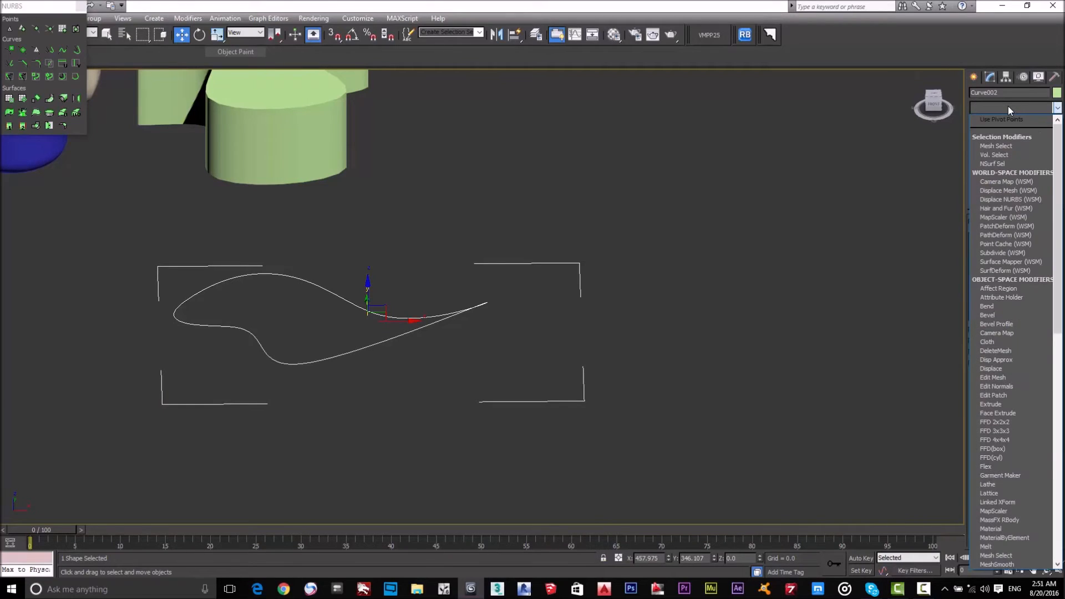
type("ex")
left_click(1002, 119)
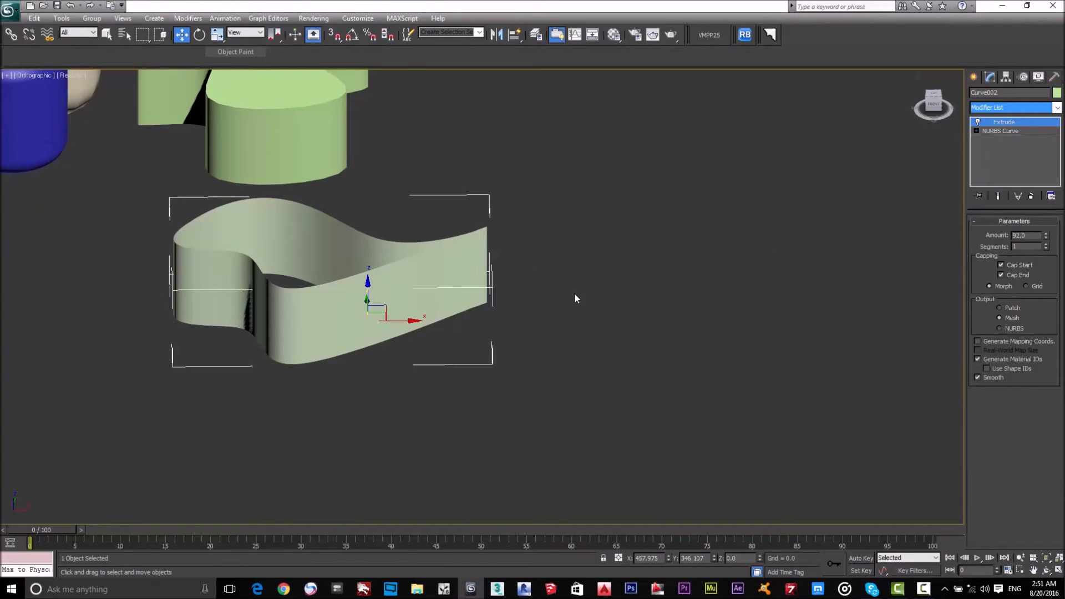
middle_click_drag(501, 332, 311, 278, "alt")
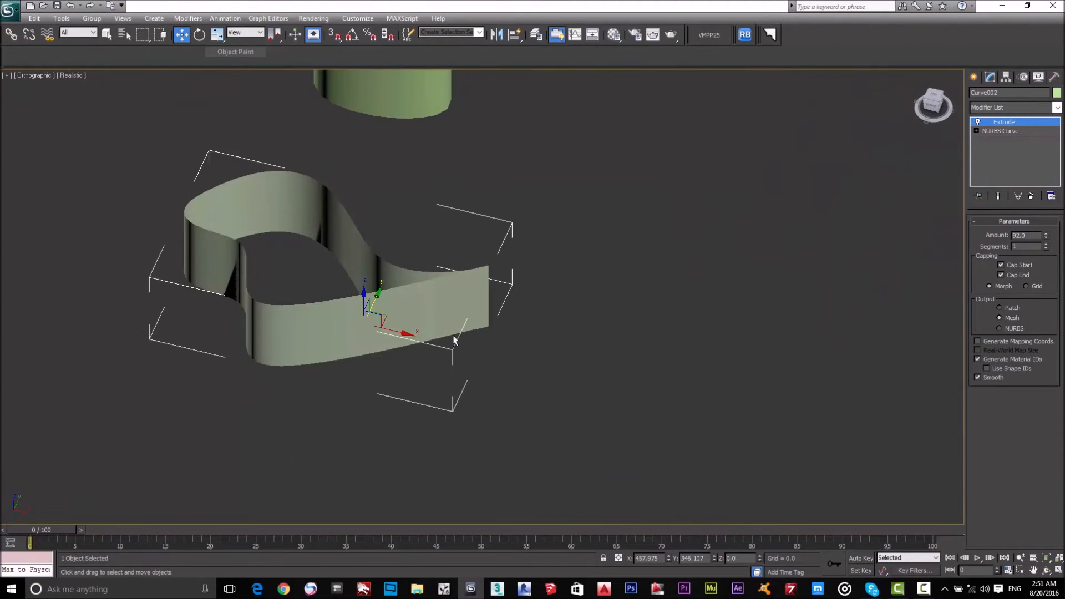
middle_click_drag(374, 226, 248, 289, "alt")
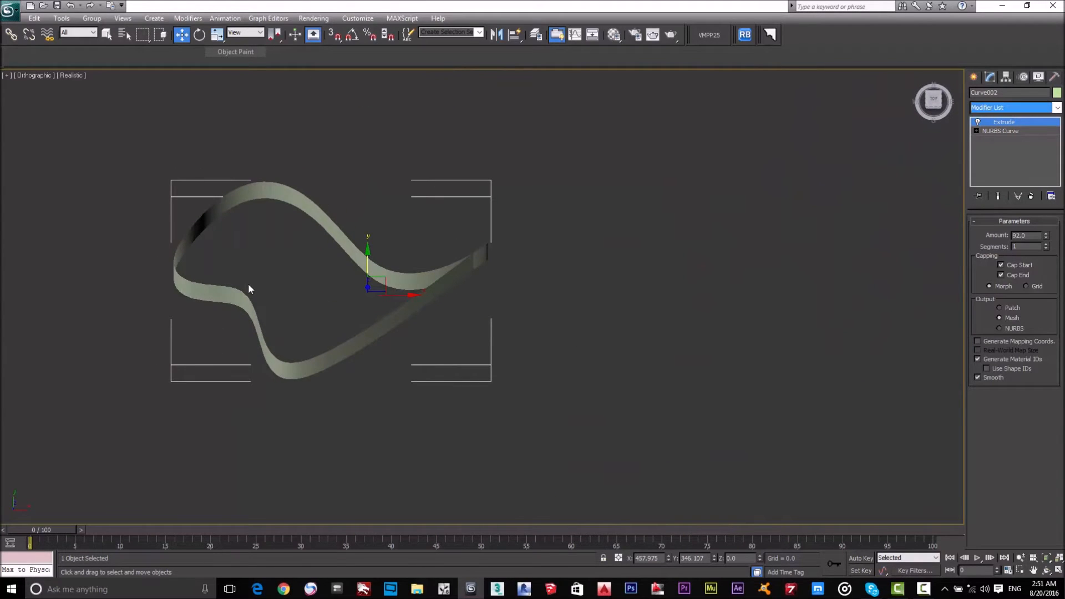
middle_click_drag(593, 318, 633, 339, "alt")
- Undo the extrusion of the CV curve, recheck its pointed end and delete the curve
key("ctrl+z")
scroll(540, 292, "up", 6)
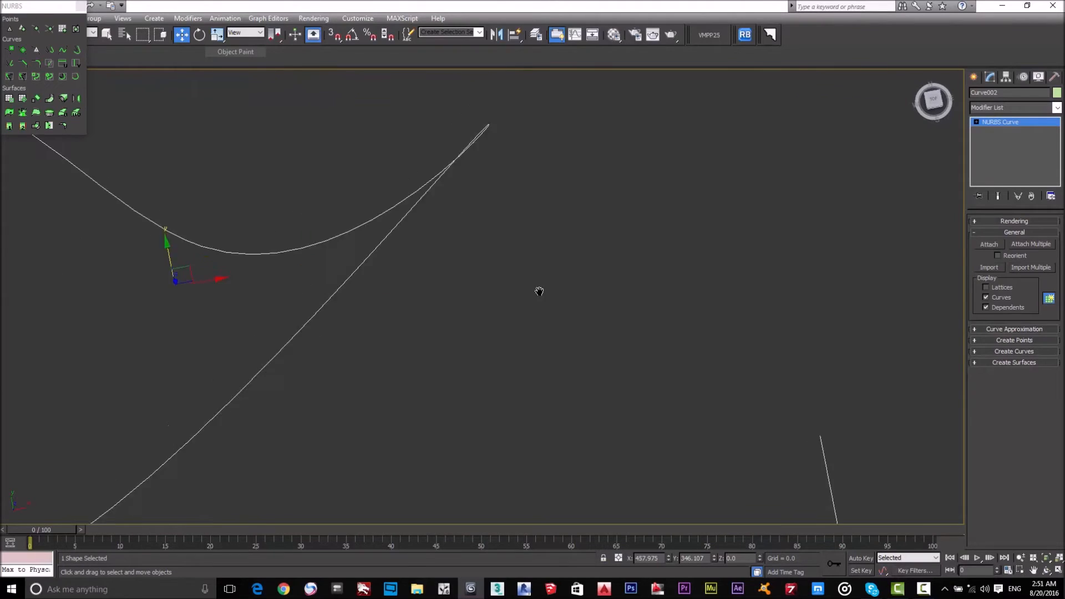
middle_click_drag(590, 442, 684, 324)
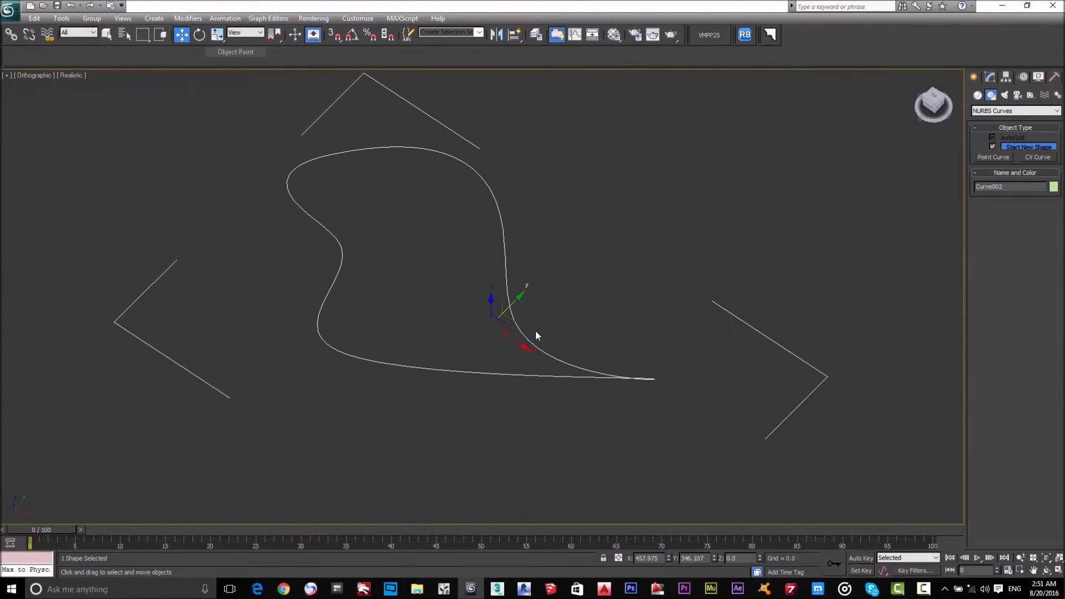
scroll(546, 320, "down", 2)
key("Delete")
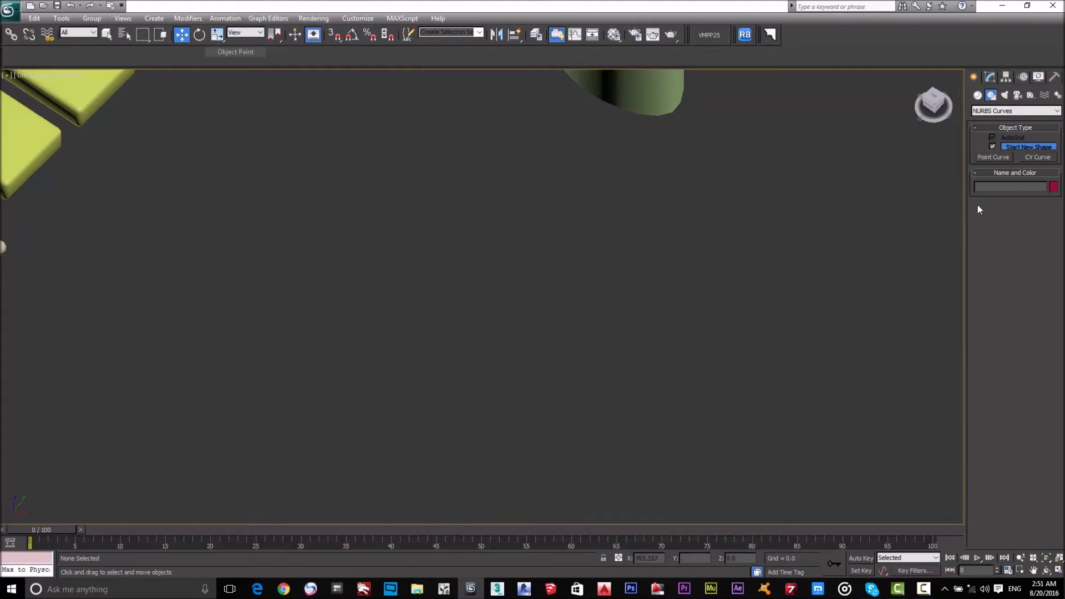
- Draw a closed CV curve with ten control points on the empty ground, keeping its outline free of self-crossings
left_click(1040, 157)
left_click(433, 233)
left_click(517, 229)
left_click(522, 299)
left_click(430, 362)
left_click(475, 433)
left_click(325, 397)
left_click(371, 289)
left_click(447, 290)
left_click(362, 243)
left_click(419, 204)
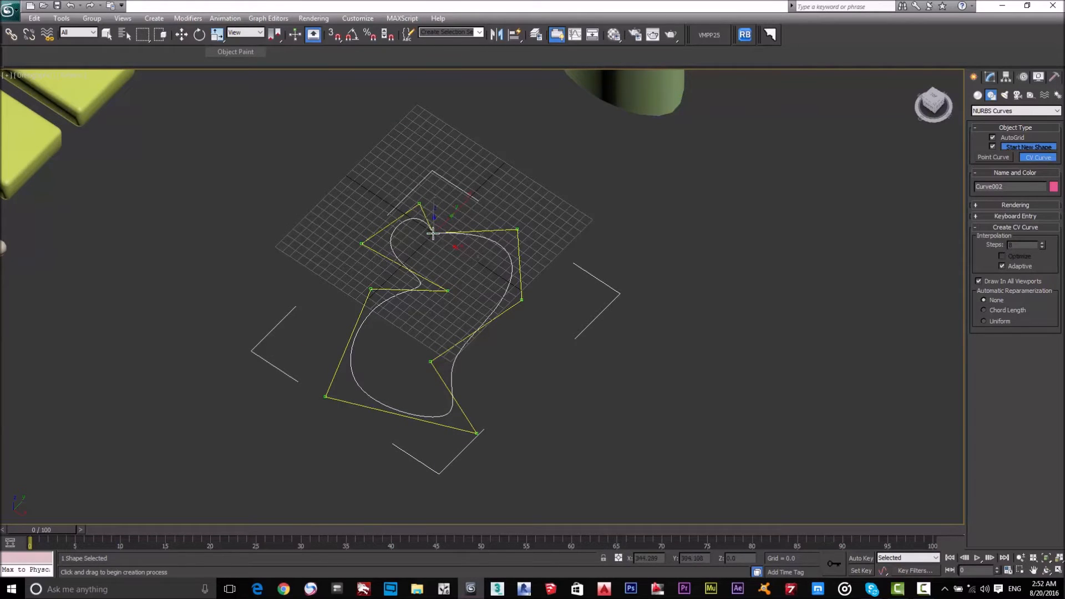
left_click(432, 233)
left_click(509, 325)
right_click(580, 261)
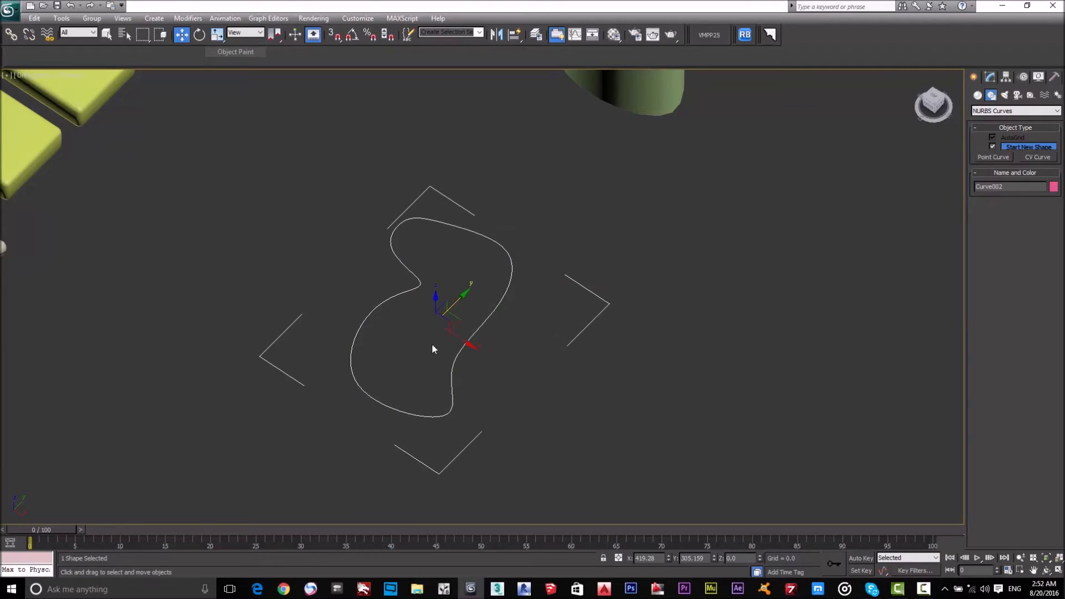
- Apply an Extrude modifier to the ten-point CV curve, set its amount to 100 and deselect the shape
left_click(991, 77)
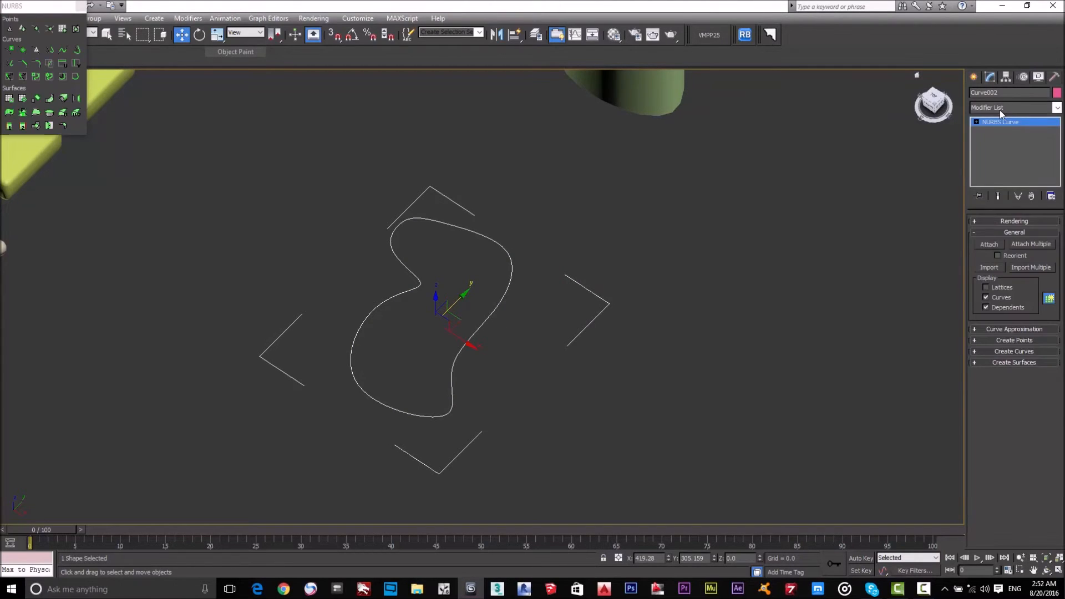
left_click(999, 108)
type("ext")
key("Return")
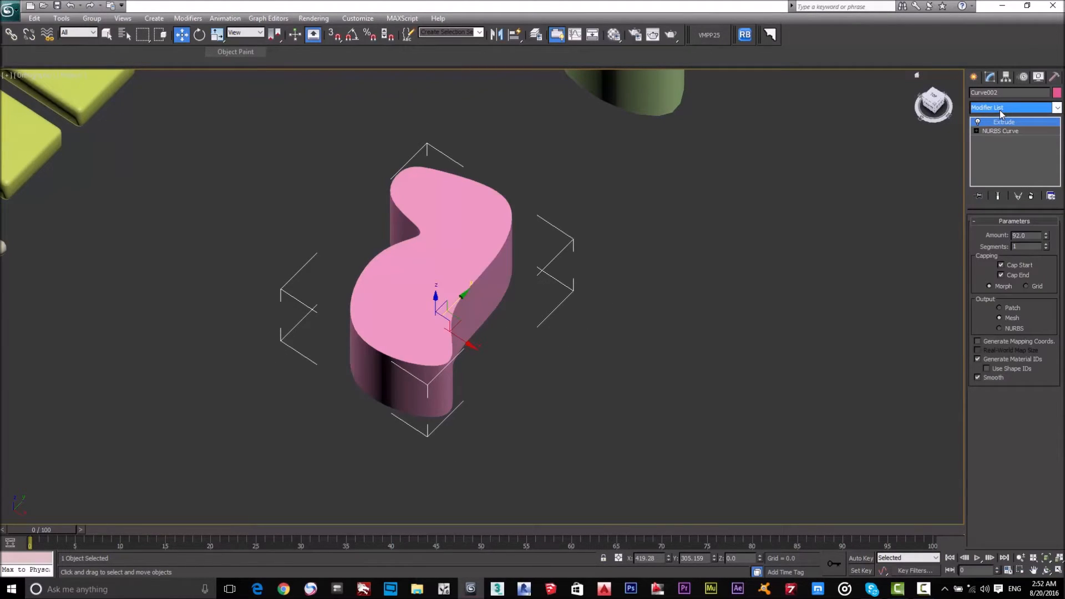
middle_click_drag(642, 292, 483, 288, "alt")
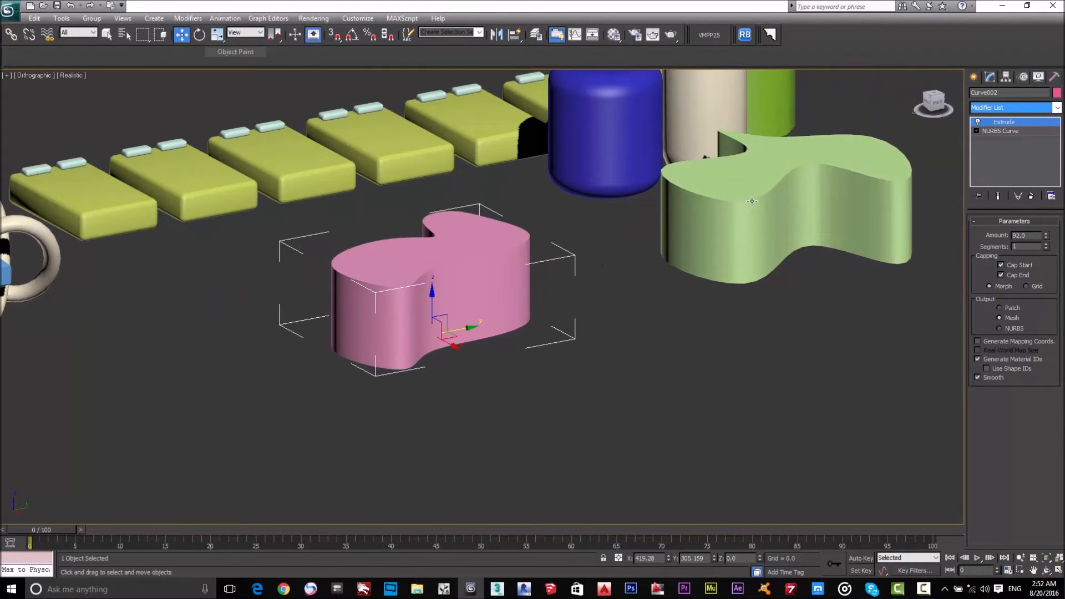
middle_click_drag(489, 302, 579, 245)
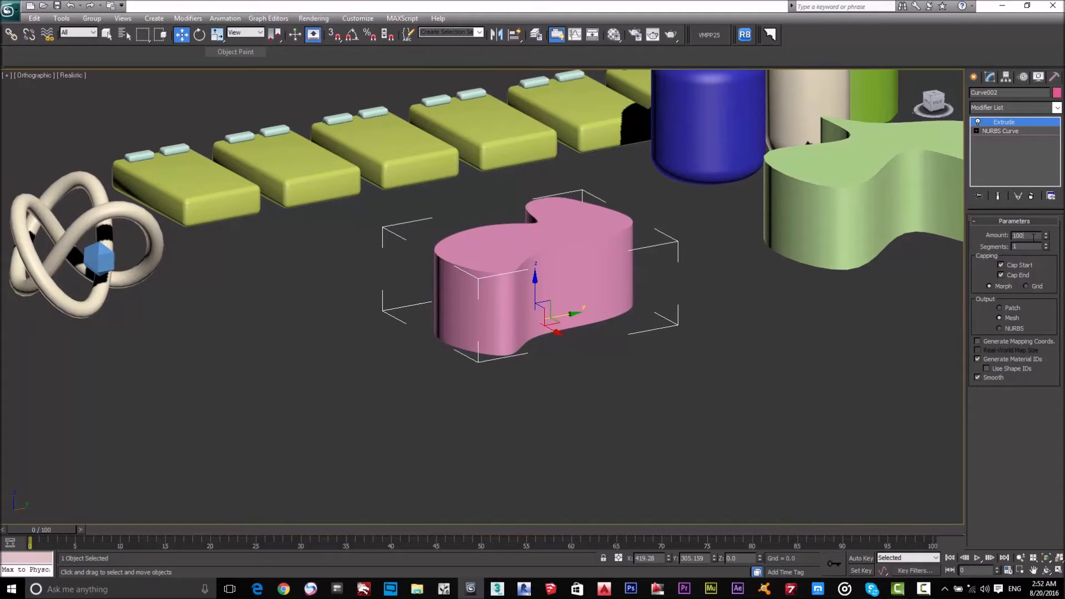
left_click(176, 445)
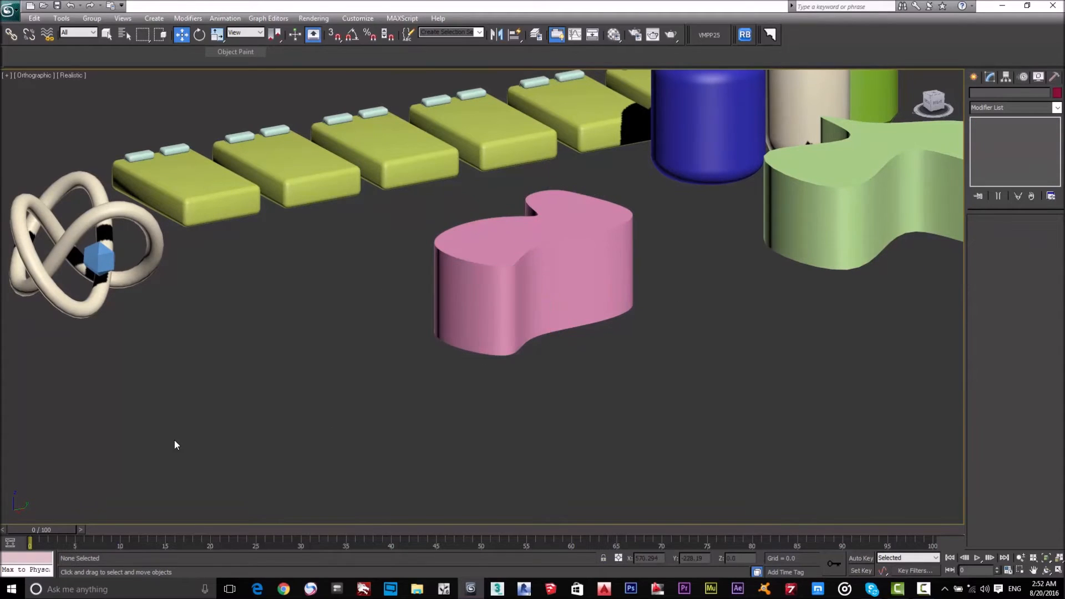
- Draw another closed CV curve with eight control points between the torus knot and the pink shape, removing misplaced points while drawing
left_click(974, 79)
left_click(1028, 158)
left_click(340, 345)
left_click(402, 410)
left_click(261, 442)
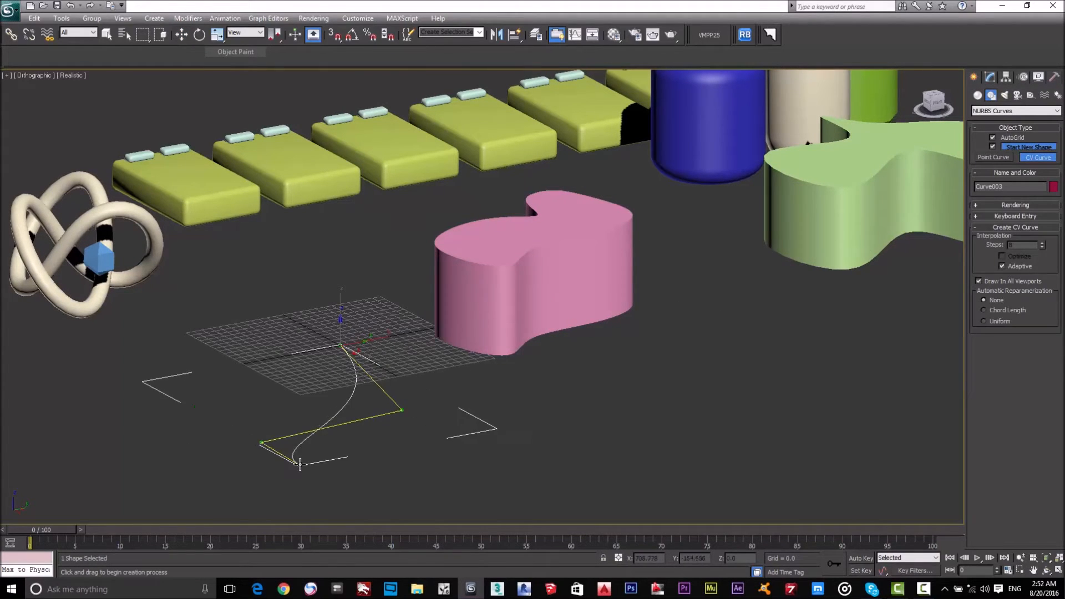
left_click(300, 464)
left_click(198, 407)
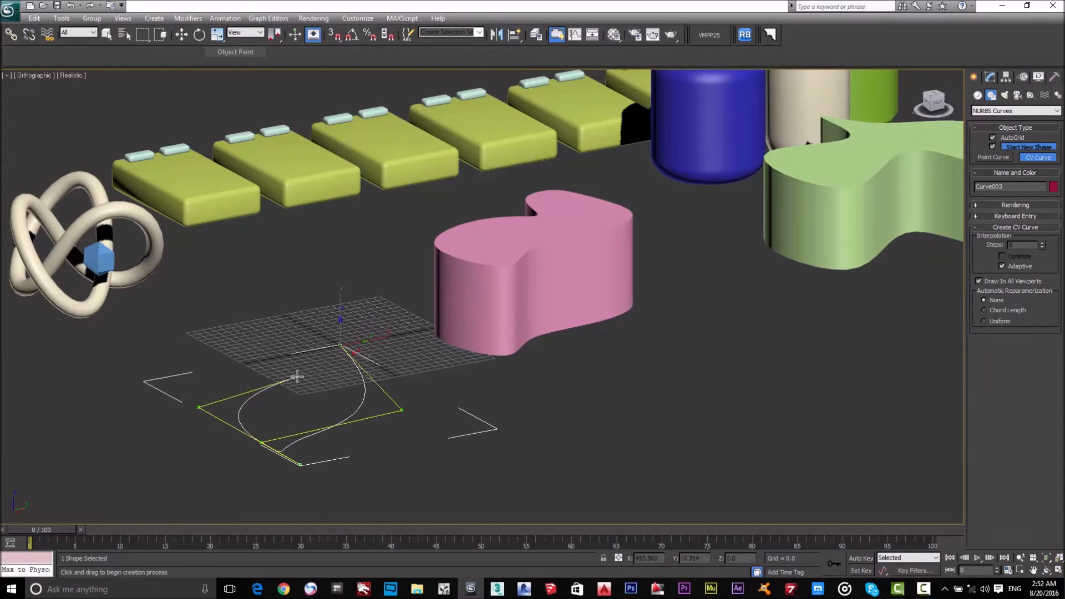
key("BackSpace")
key("BackSpace")
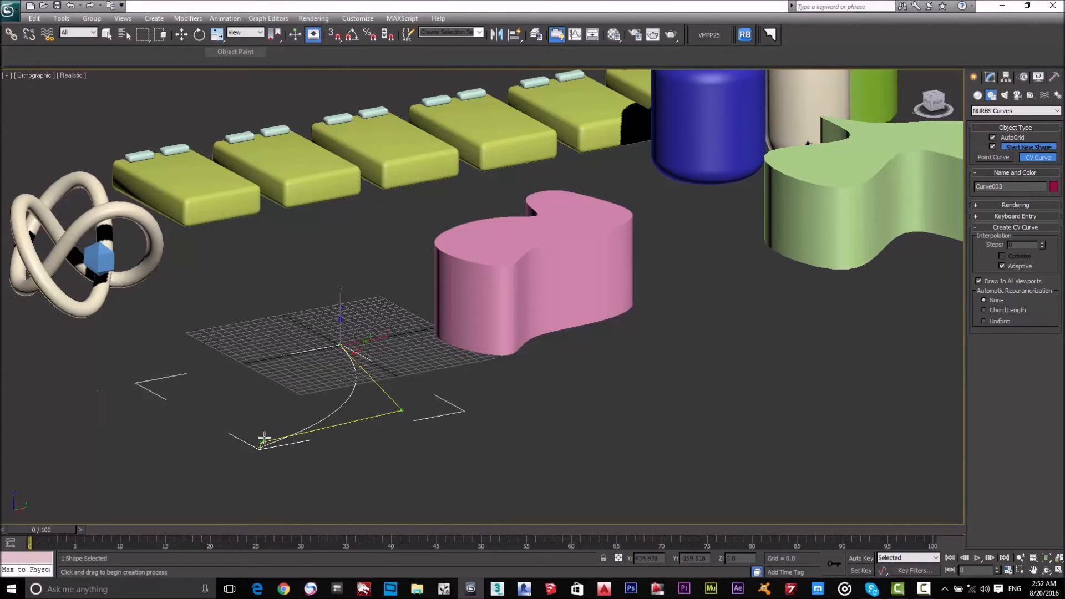
left_click(320, 471)
left_click(181, 443)
left_click(254, 367)
left_click(315, 380)
left_click(280, 329)
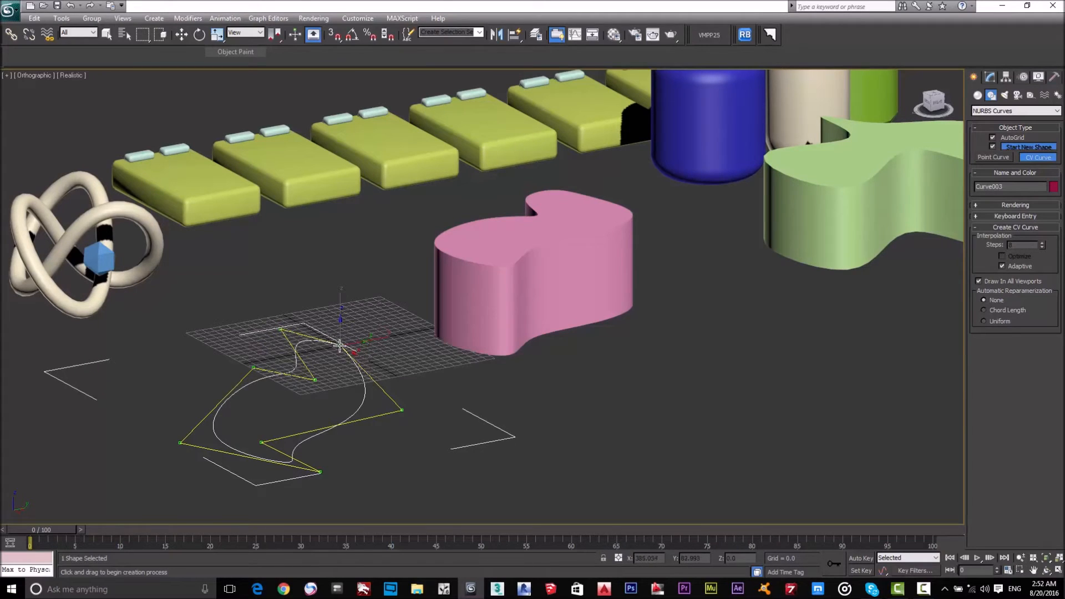
left_click(340, 346)
left_click(511, 327)
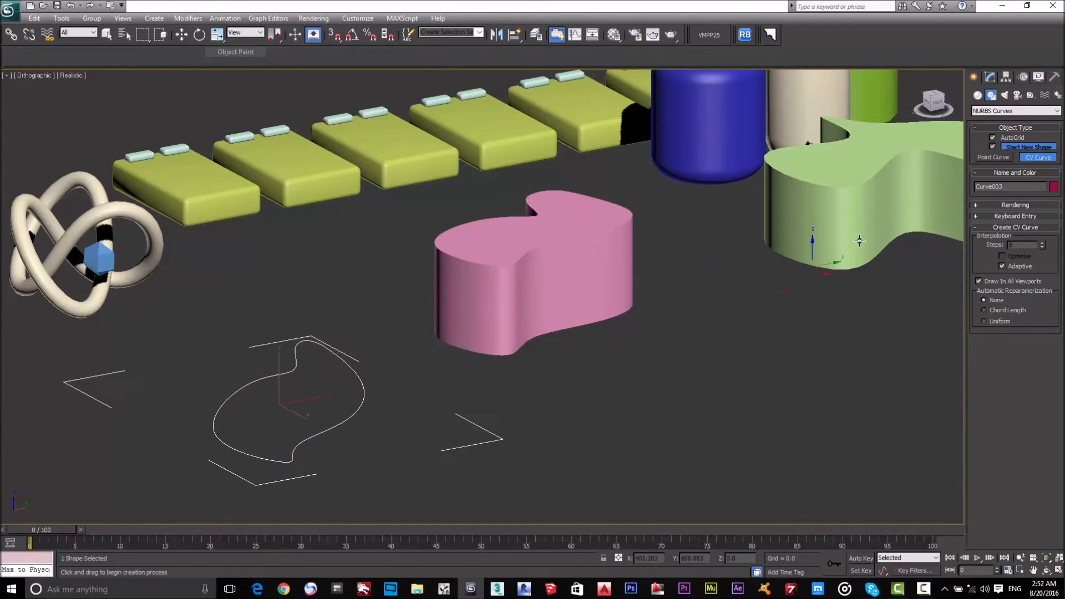
key("w")
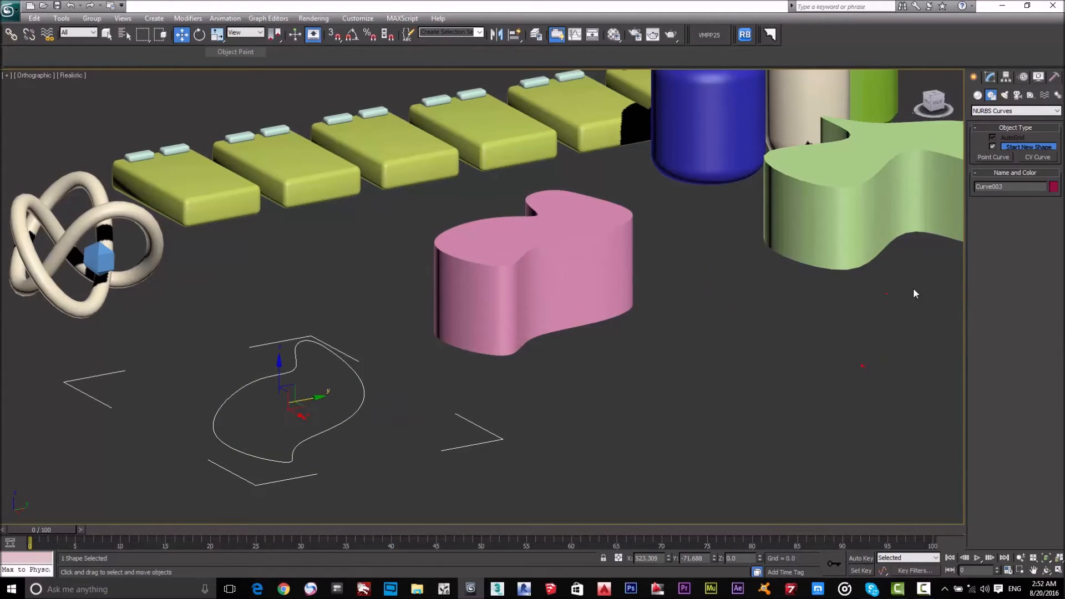
- Apply an Extrude modifier with an amount of 100 to the eight-point curve, view the extruded shapes and return to the NURBS curve tools
left_click(991, 76)
left_click(1000, 106)
type("ex")
key("Return")
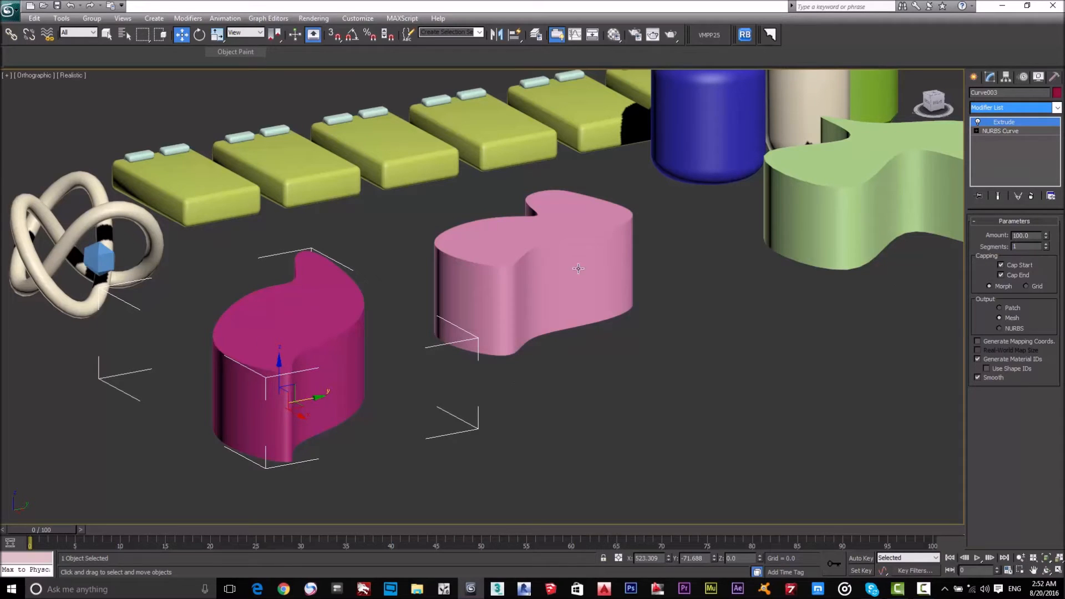
middle_click_drag(609, 268, 533, 298, "alt")
scroll(582, 259, "down", 4)
middle_click_drag(635, 347, 600, 320)
scroll(734, 284, "up", 2)
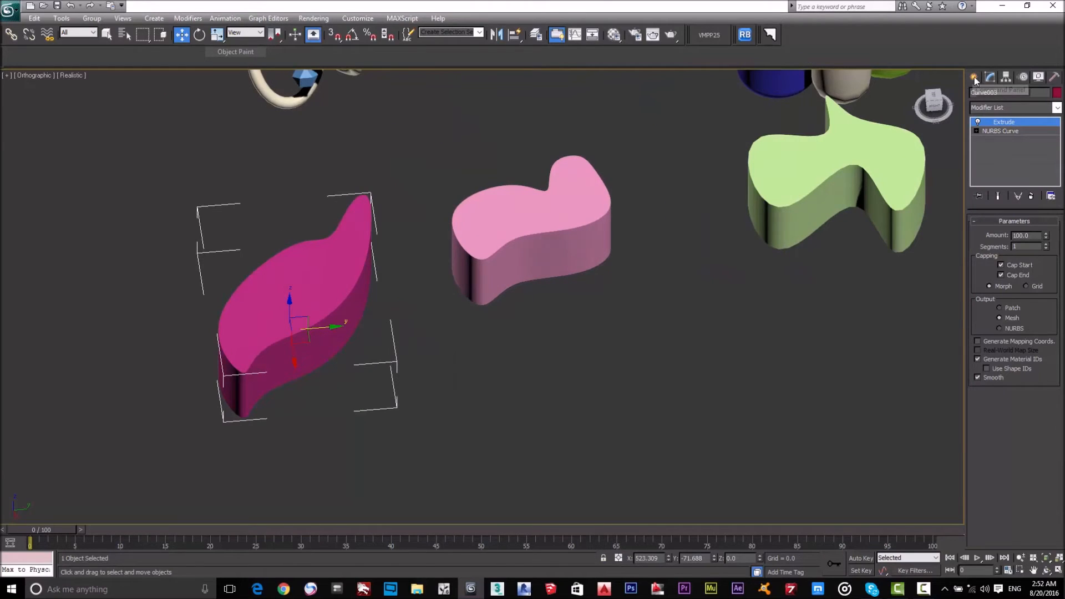
left_click(974, 77)
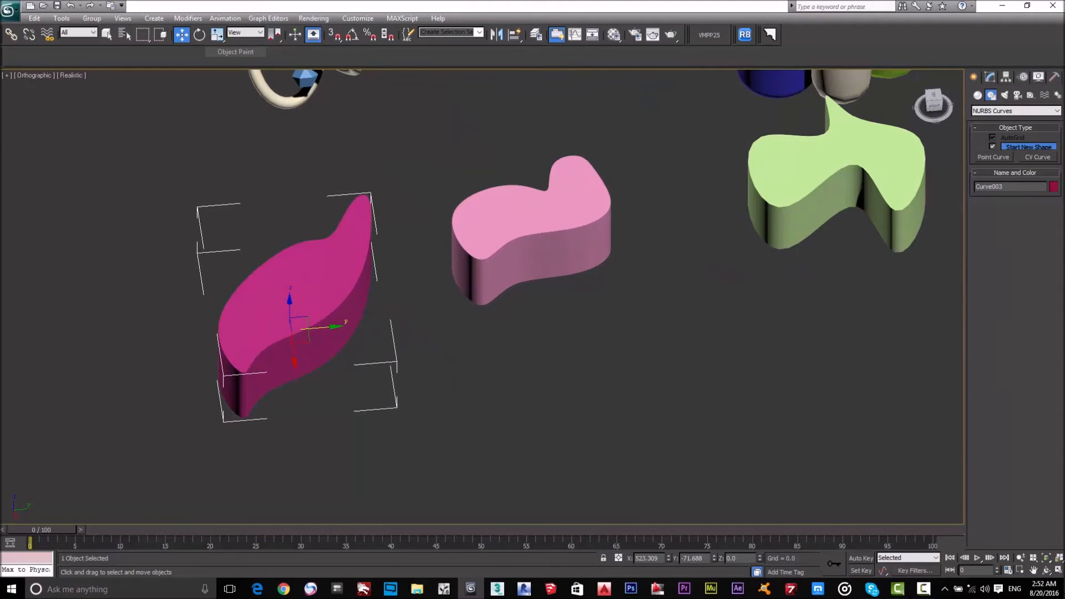
- Draw a small closed CV curve on the empty ground in front of the pink shape, removing misplaced points while drawing
left_click(1036, 157)
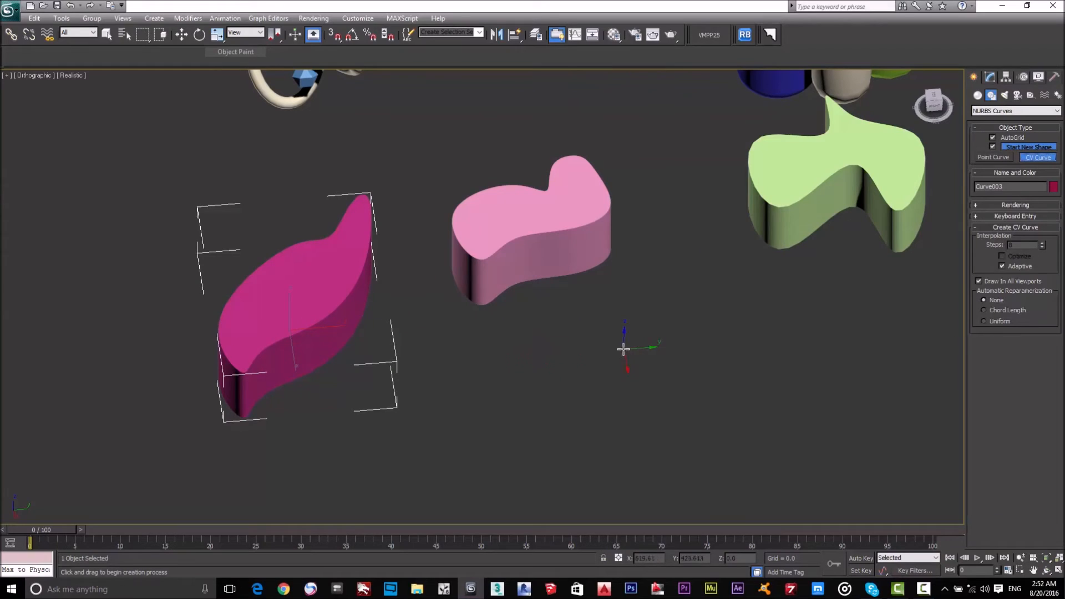
left_click(537, 348)
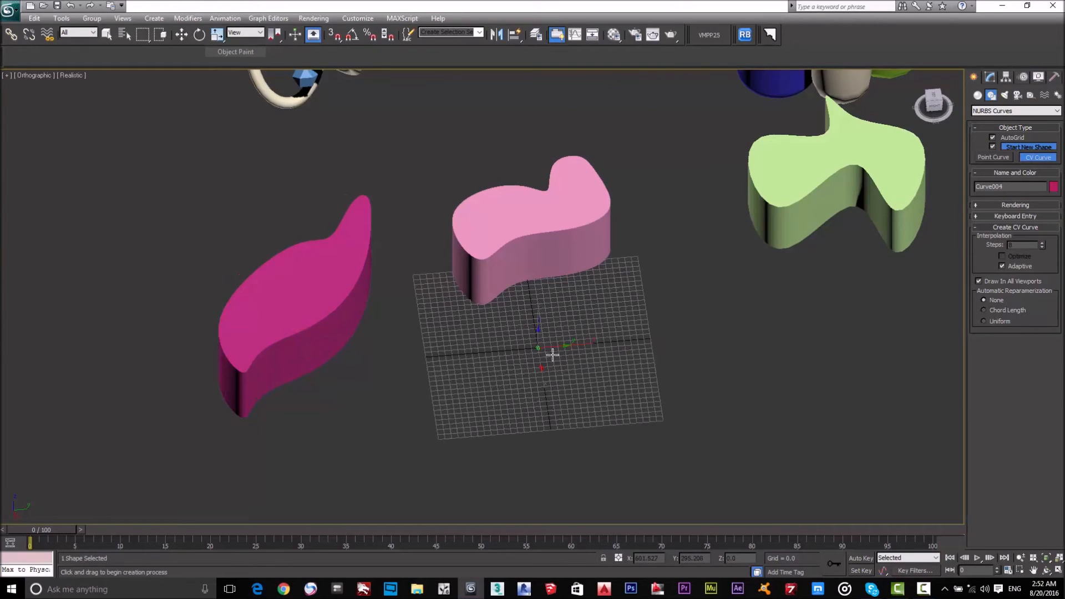
left_click(609, 365)
left_click(570, 411)
left_click(482, 383)
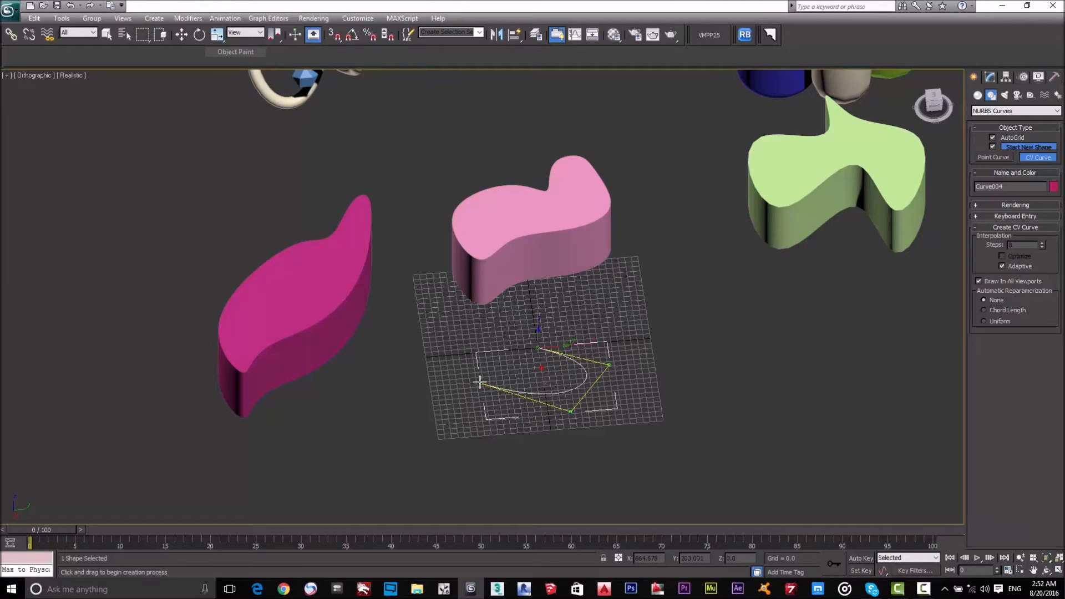
left_click(466, 441)
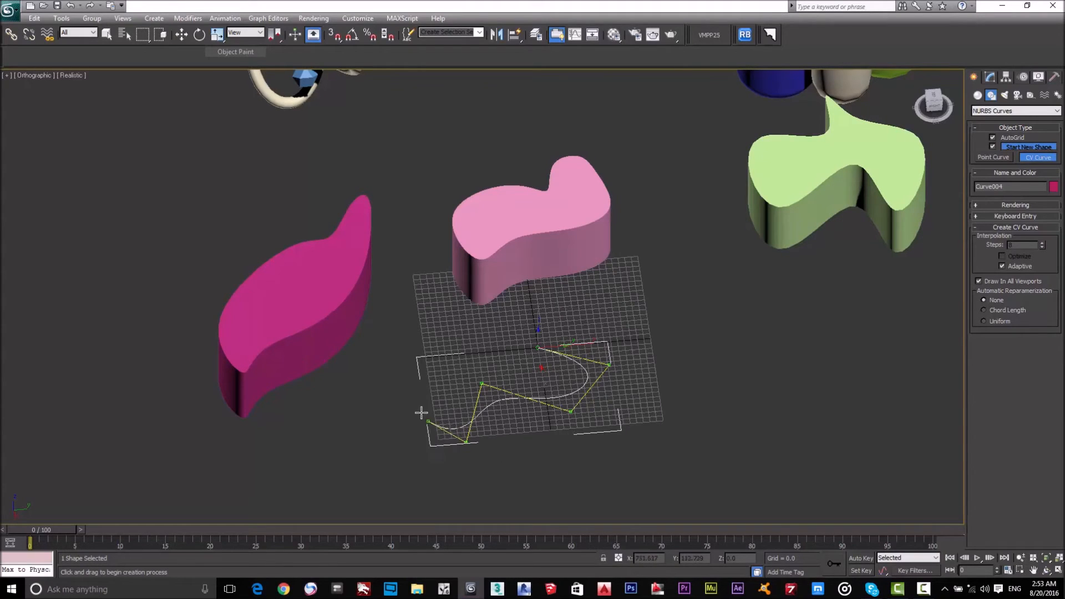
key("BackSpace")
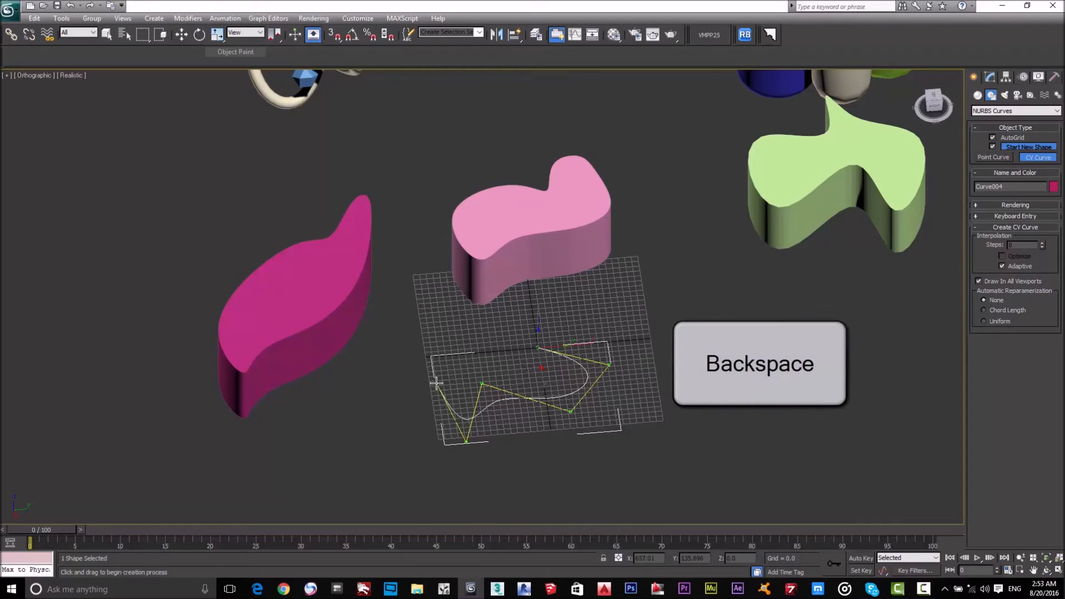
key("BackSpace")
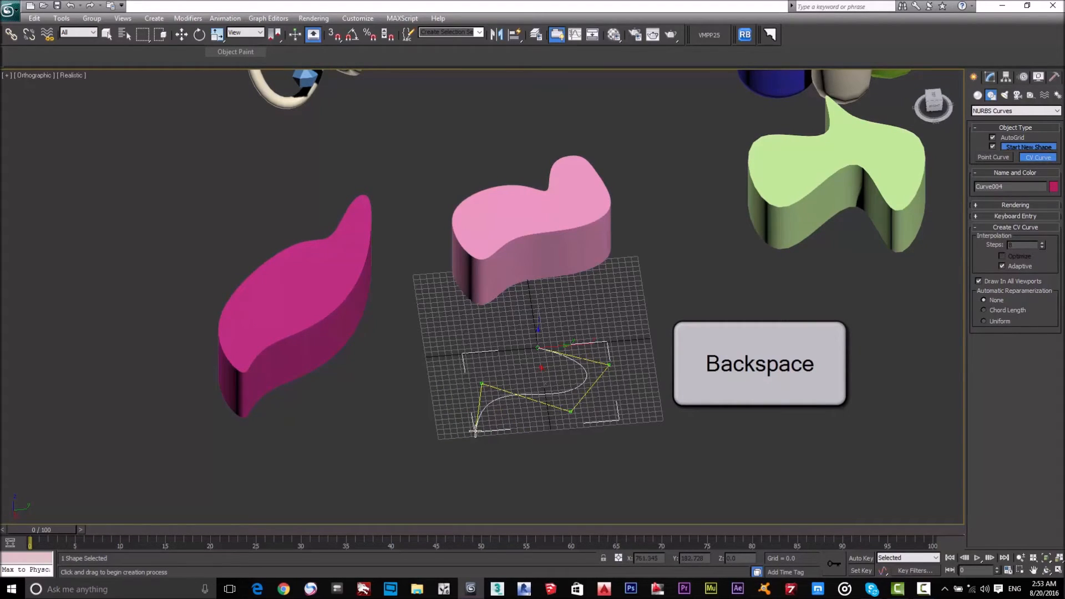
left_click(523, 329)
left_click(537, 347)
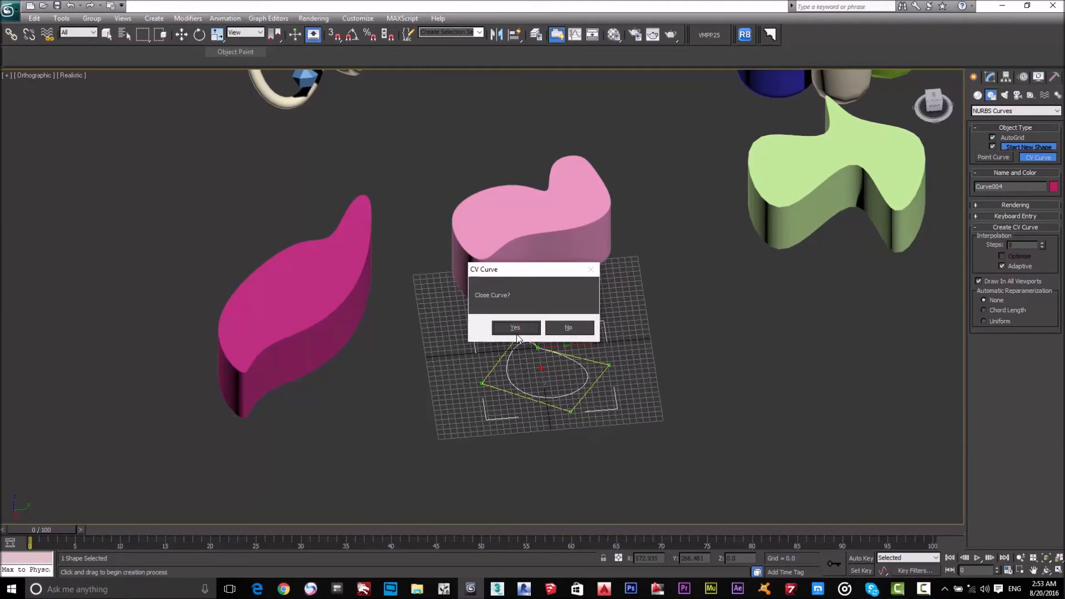
left_click(515, 328)
key("z")
key("w")
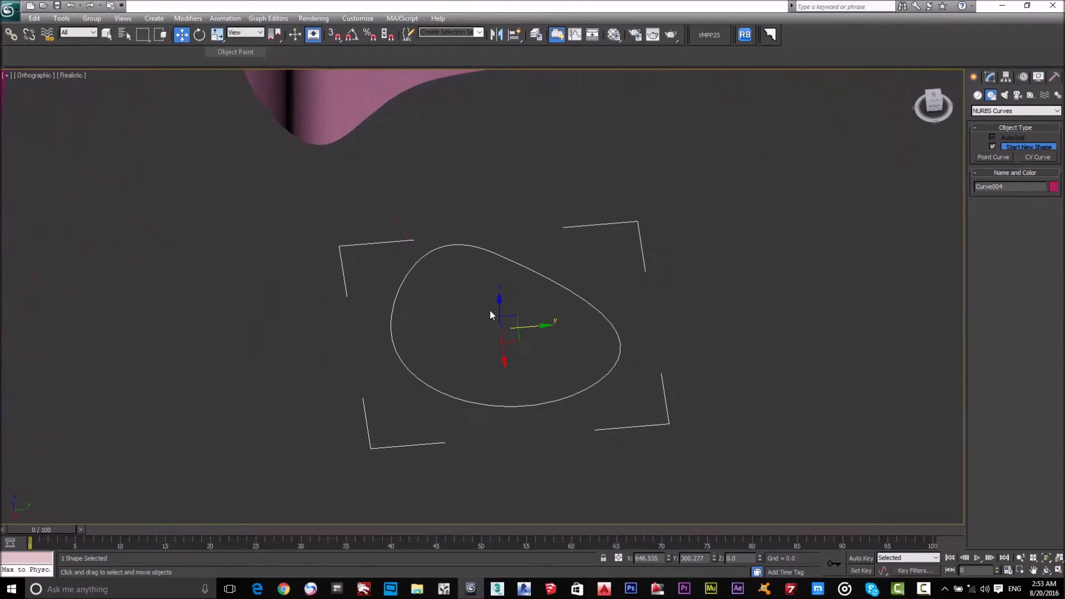
- Open the modifier settings of the new closed CV curve
scroll(577, 368, "down", 5)
middle_click_drag(601, 331, 626, 294, "alt")
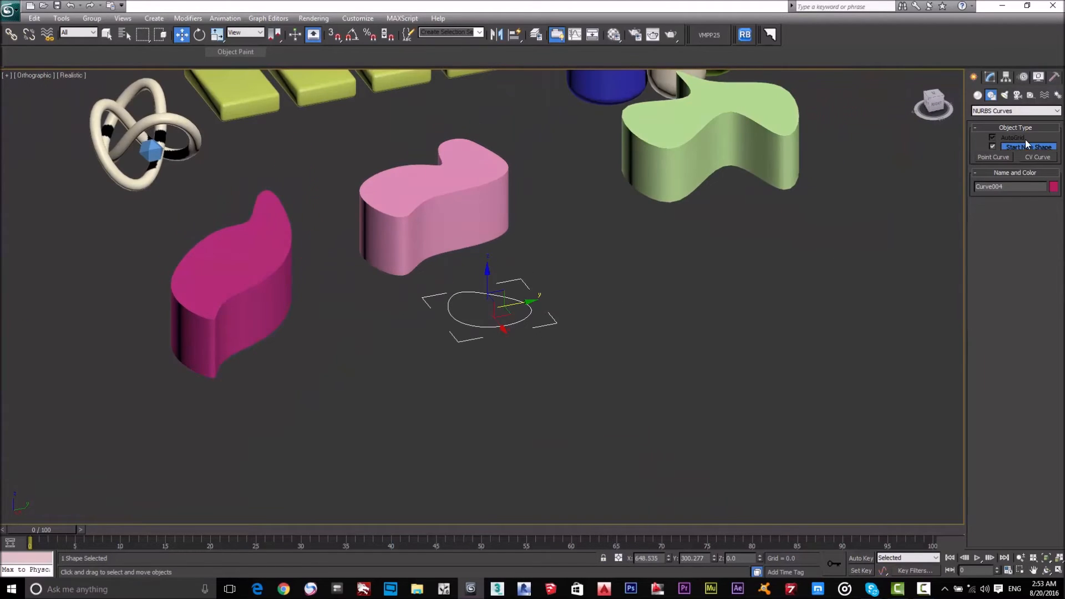
left_click(990, 77)
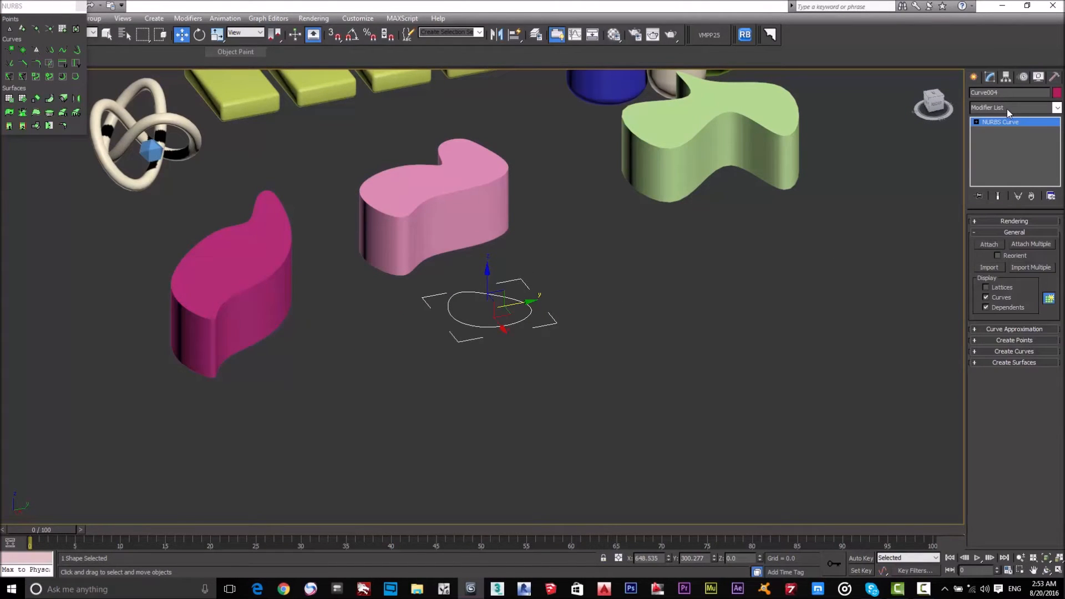
scroll(630, 328, "up", 5)
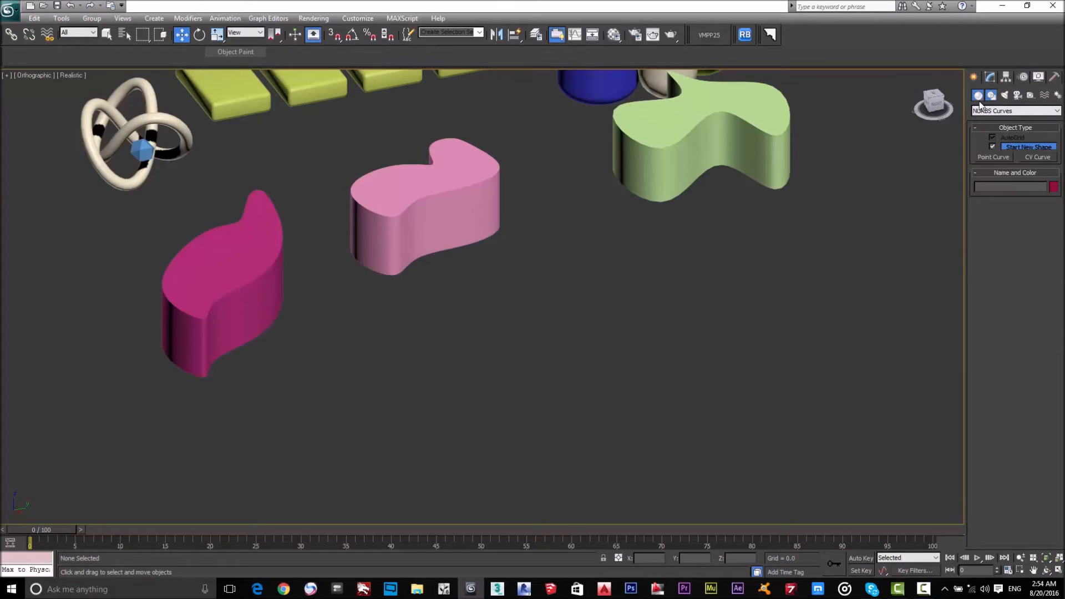
- Return to the Standard Primitives and move the end chamfer box along X, away from the row, to about -439
left_click(979, 101)
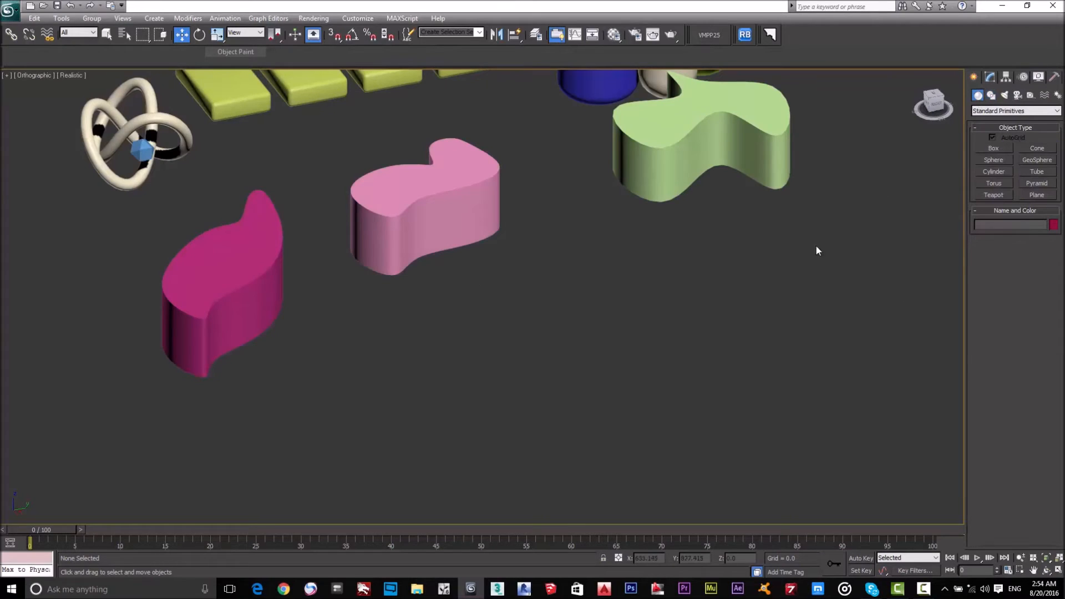
scroll(592, 301, "down", 2)
scroll(579, 300, "up", 1)
middle_click_drag(579, 300, 632, 298, "alt")
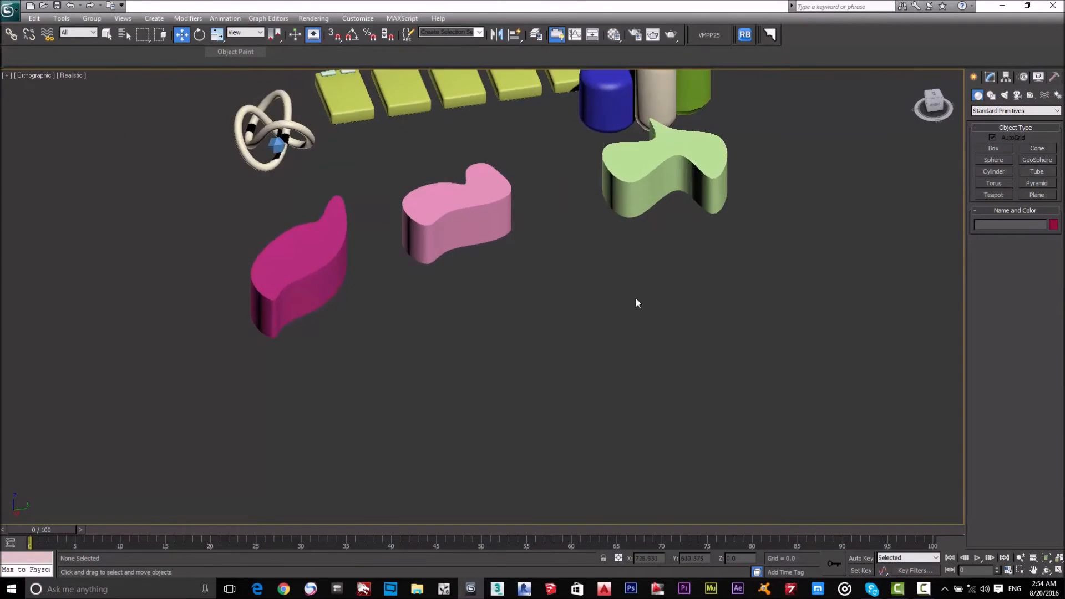
scroll(631, 298, "down", 2)
scroll(545, 277, "up", 1)
middle_click_drag(385, 304, 507, 413)
middle_click_drag(507, 413, 654, 326, "alt")
scroll(673, 309, "up", 5)
left_click(776, 193)
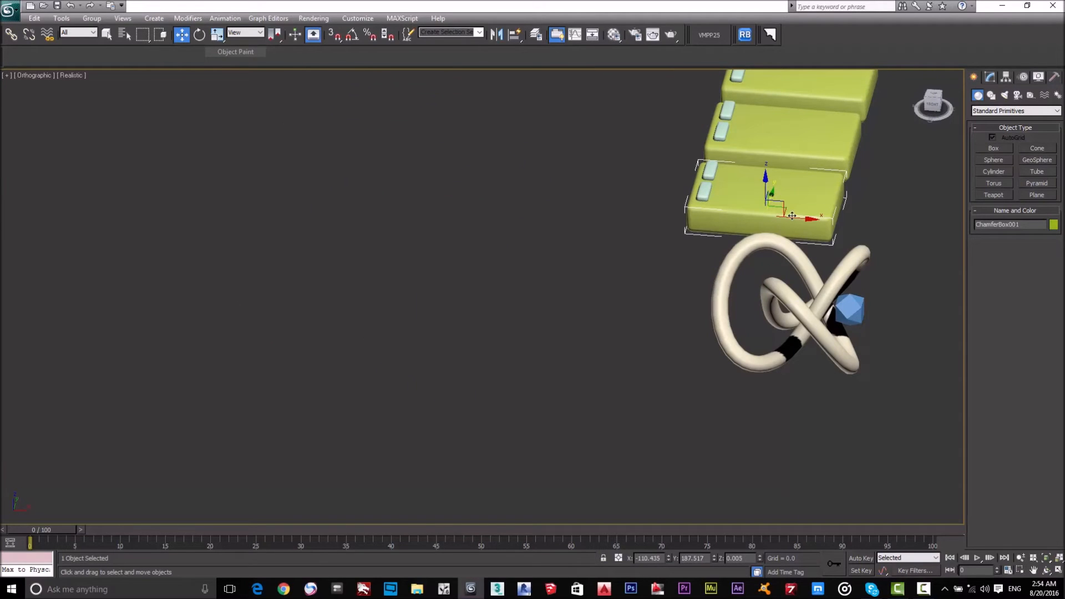
left_click_drag(805, 220, 499, 349)
middle_click_drag(499, 349, 466, 430, "alt")
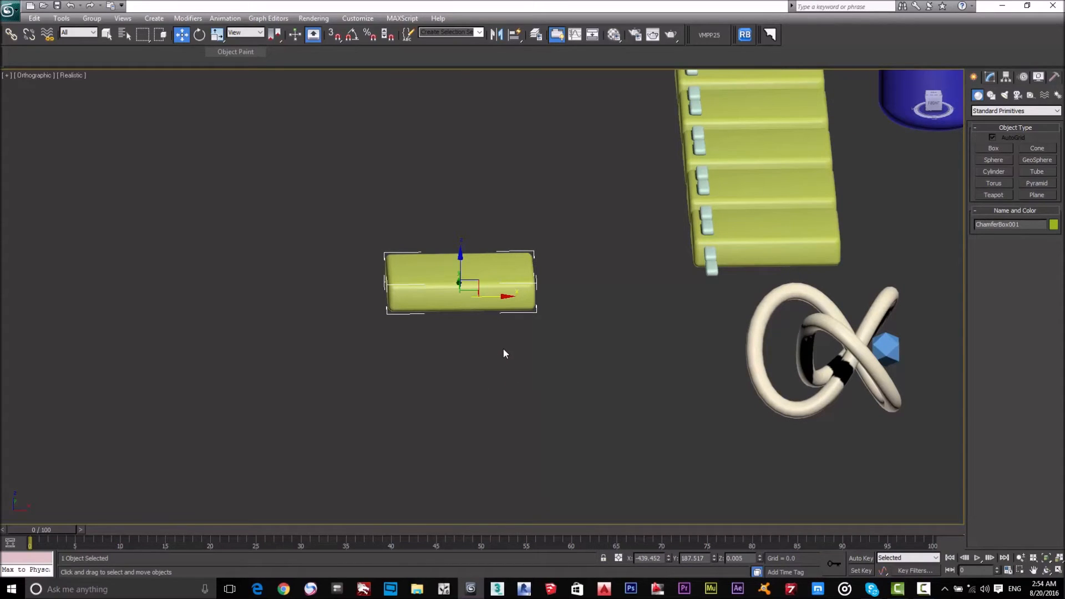
- Activate Rotate for the separated chamfer box and enlarge and shrink its transform gizmo repeatedly, leaving it at a medium size
key("e")
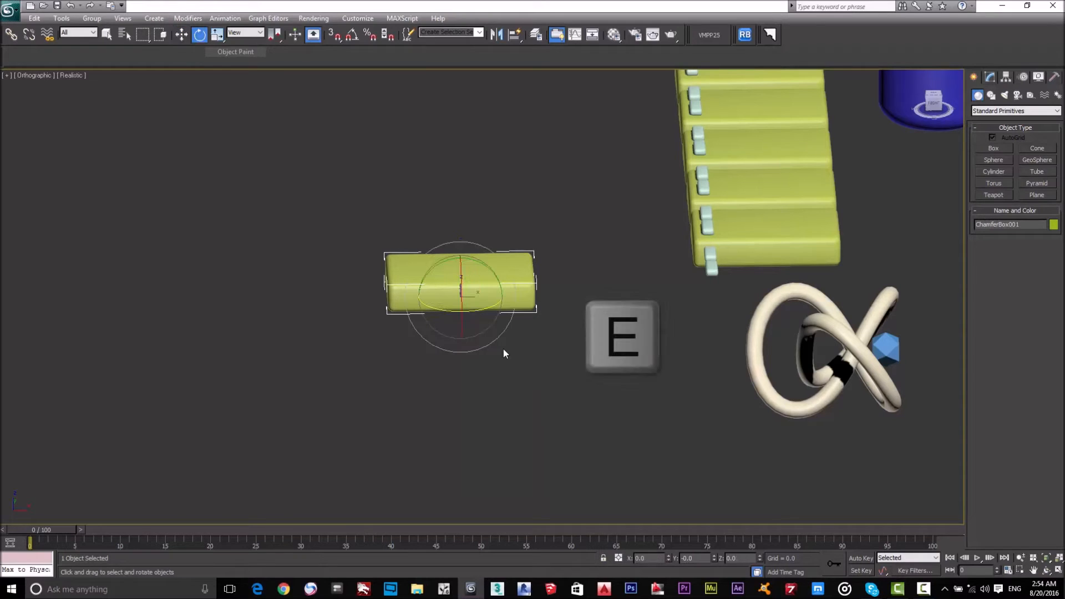
middle_click_drag(539, 379, 452, 271, "alt")
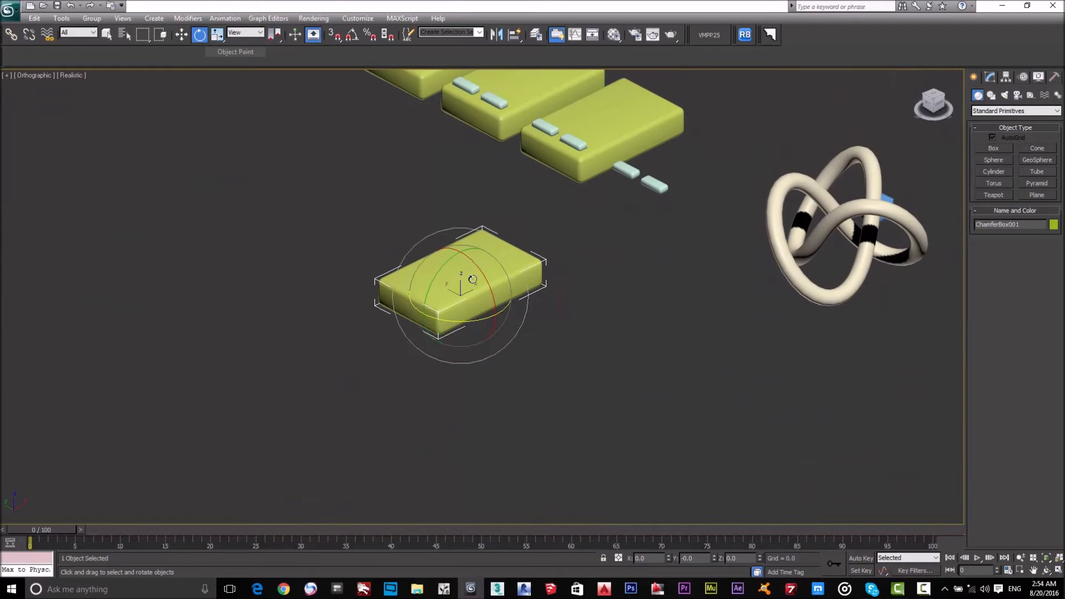
key("plus")
key("a")
key("plus")
key("plus")
key("plus")
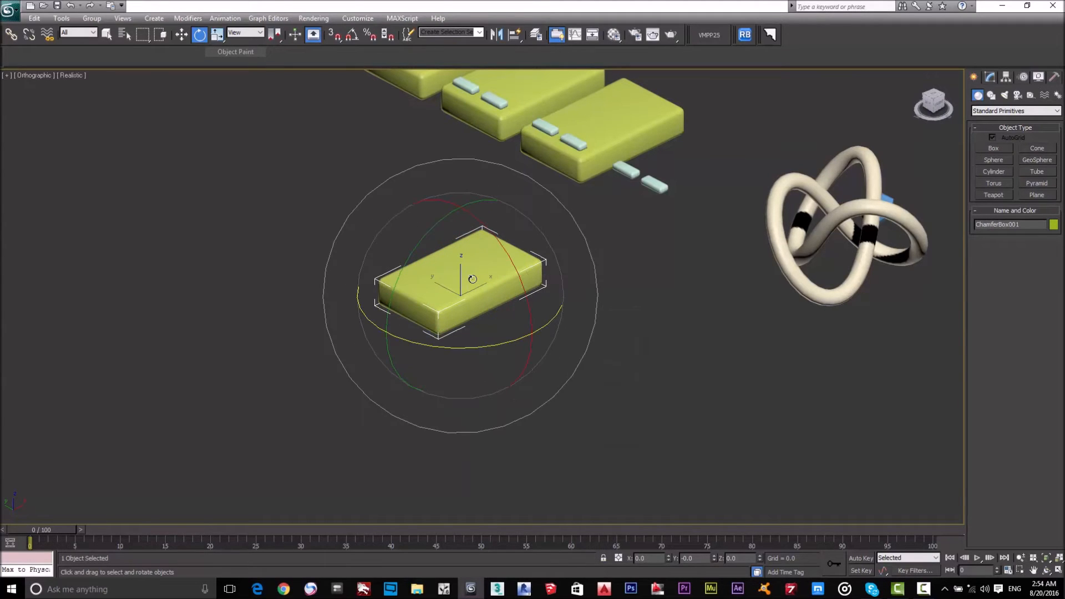
key("minus")
key("minus")
key("minus")
key("minus")
key("minus")
key("minus")
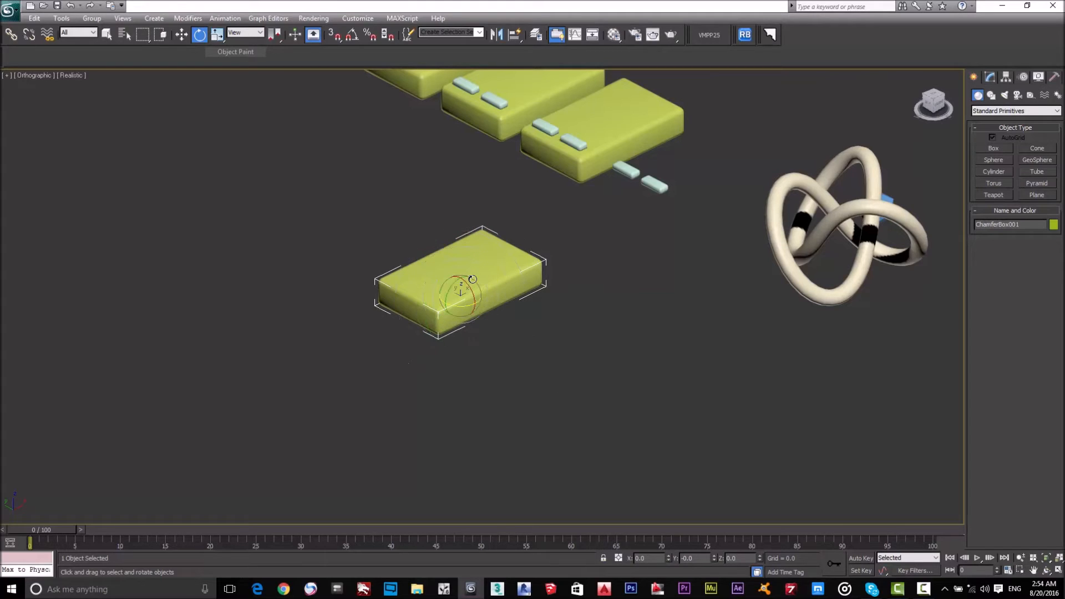
key("plus")
key("plus")
key("plus")
key("plus")
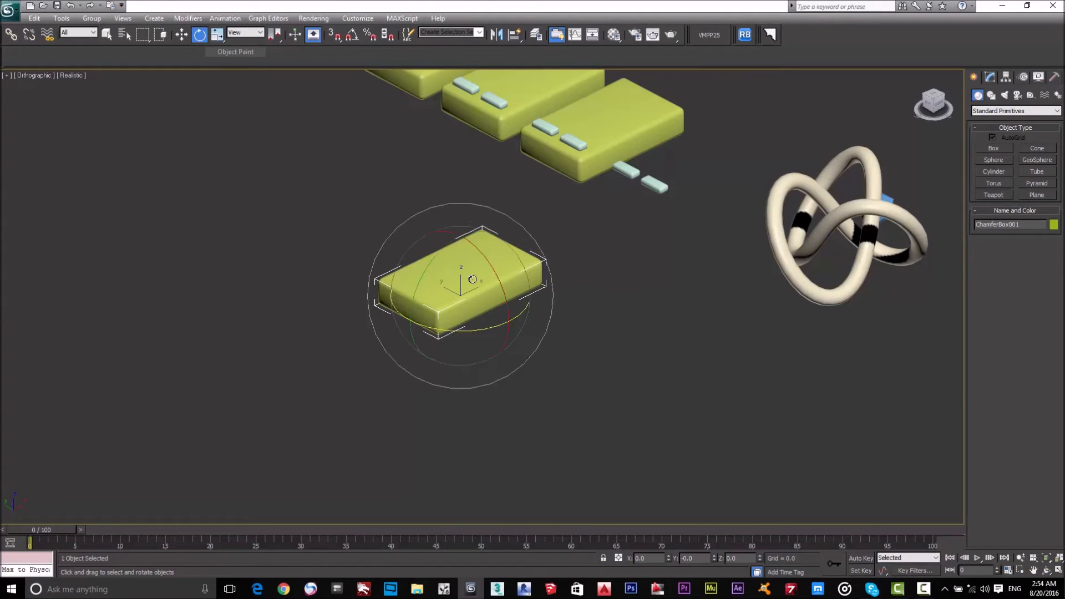
key("minus")
key("minus")
key("plus")
key("plus")
key("minus")
key("minus")
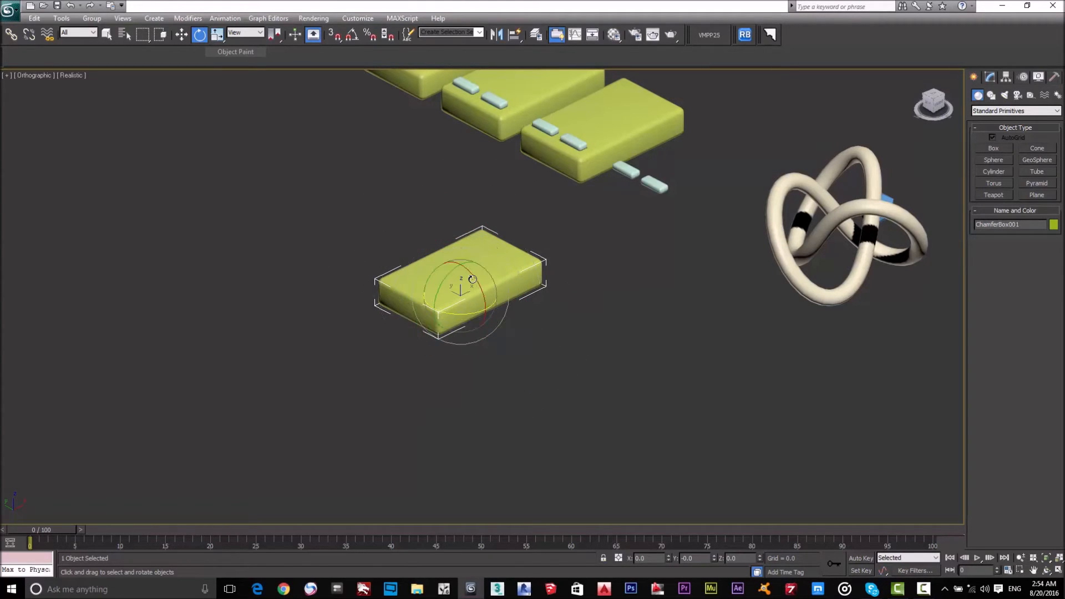
key("plus")
- Try rotating the separated chamfer box freely with the gizmo
middle_click_drag(544, 286, 512, 286, "alt")
left_click_drag(455, 272, 445, 388)
left_click_drag(464, 276, 669, 450)
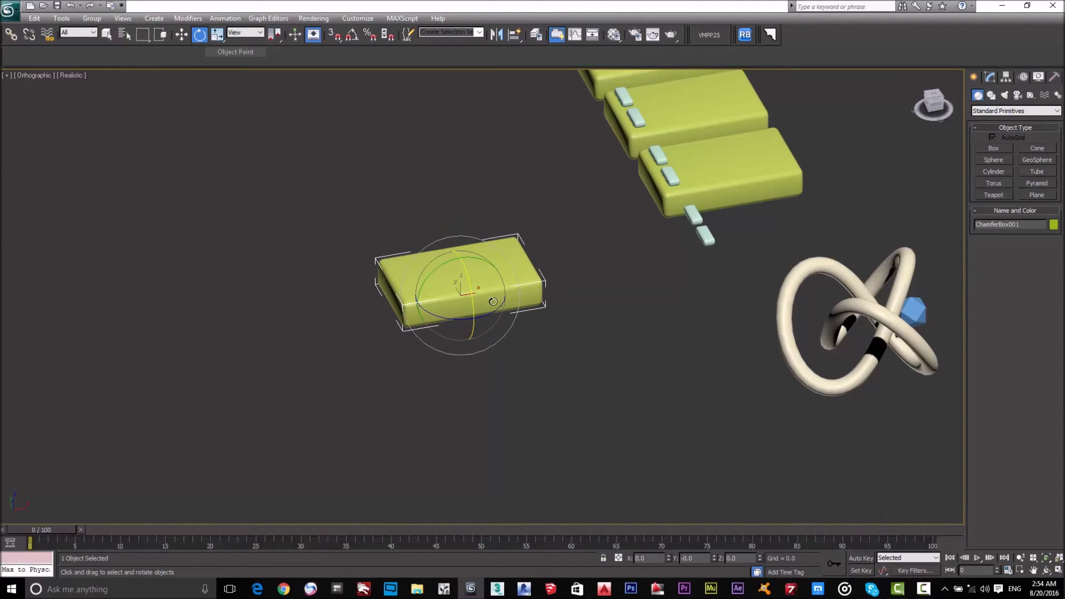
- Turn on angle snap and review the angle increment in the Grid and Snap Settings
key("a")
key("a")
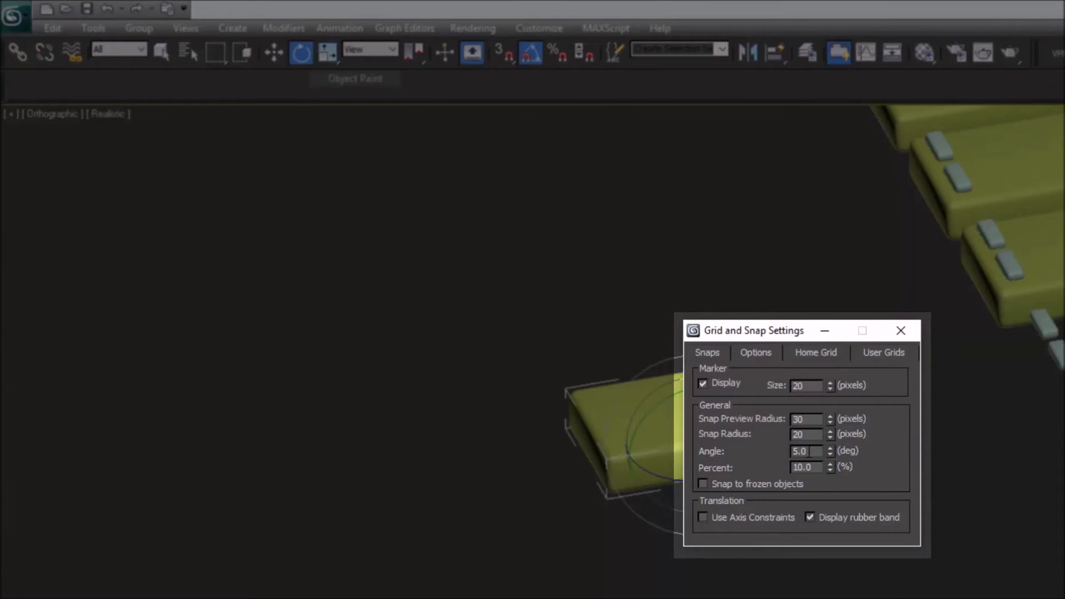
left_click_drag(814, 452, 787, 451)
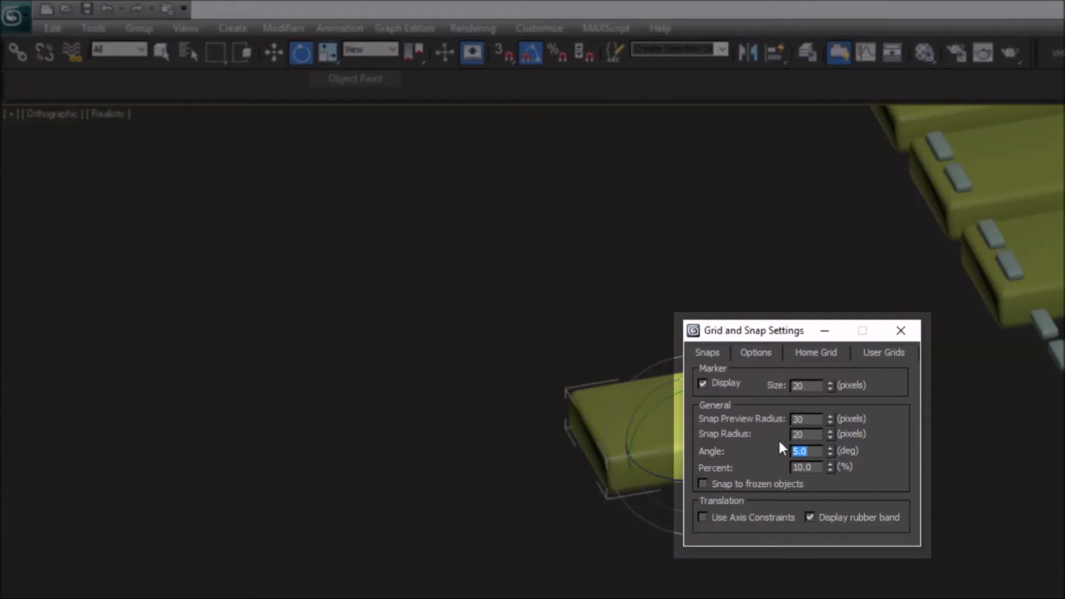
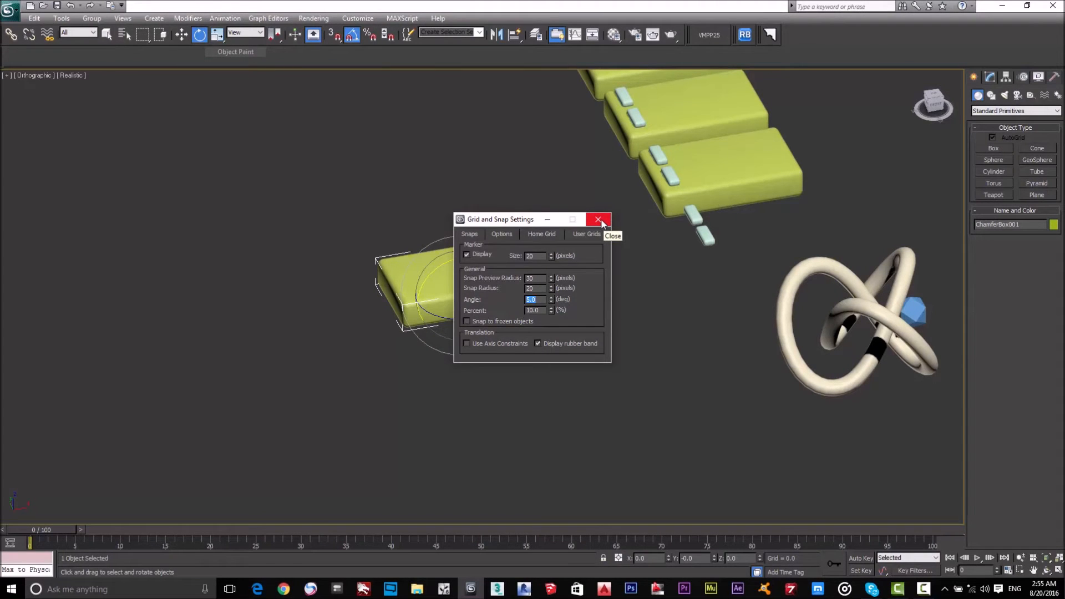
left_click(599, 220)
- Rotate the separated chamfer box 90 degrees about its X axis with angle snap on
middle_click_drag(554, 273, 422, 274, "alt")
scroll(419, 272, "up", 3)
scroll(415, 270, "down", 2)
scroll(415, 270, "up", 3)
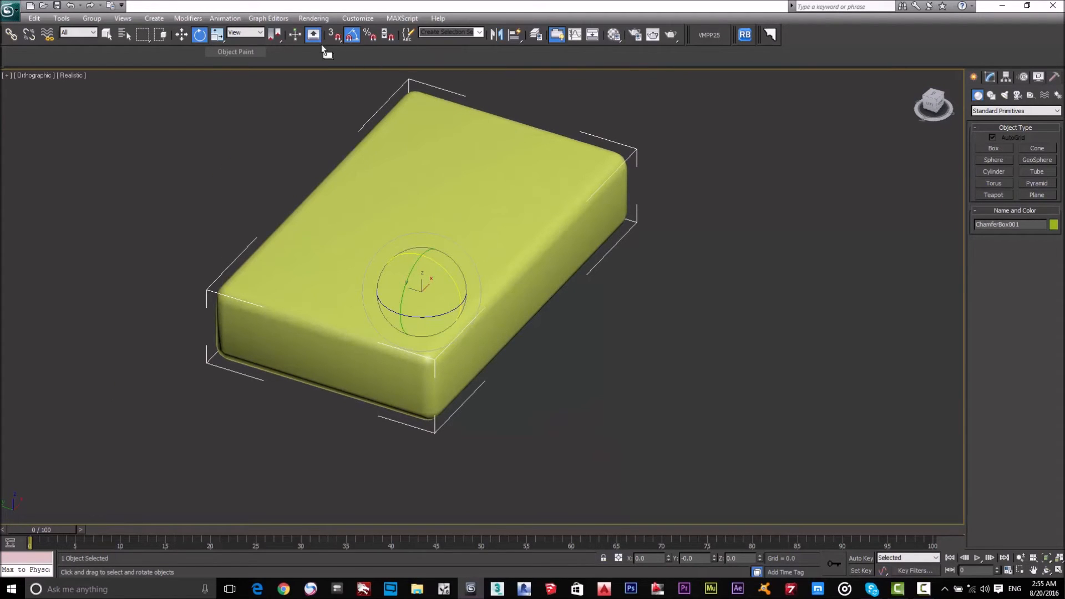
key("a")
left_click_drag(432, 264, 506, 238)
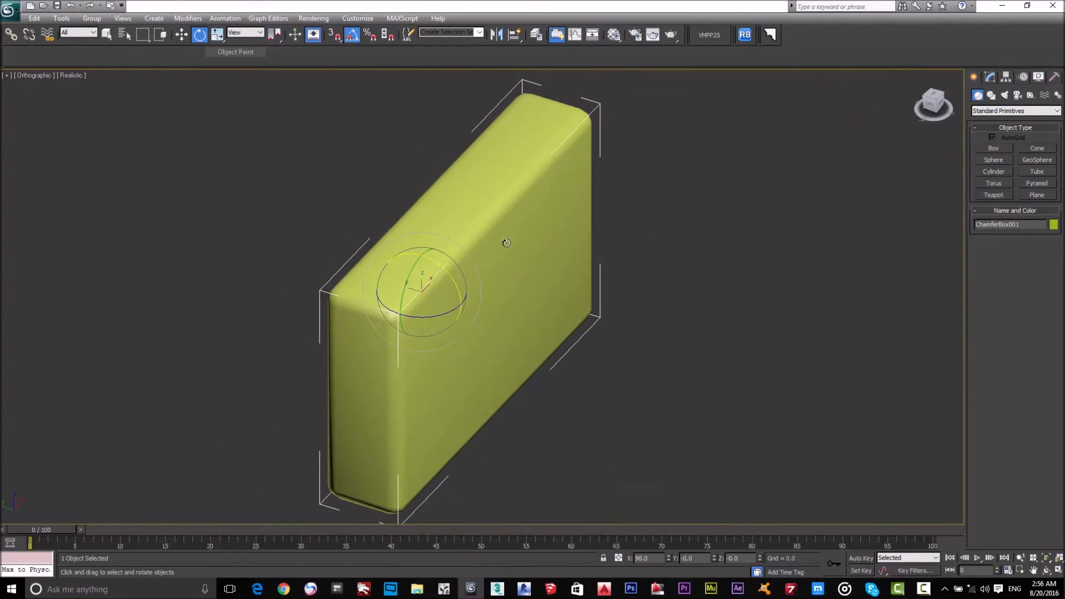
scroll(587, 274, "down", 8)
scroll(587, 274, "down", 4)
right_click(584, 275)
left_click(543, 318)
- Activate Move for the upright chamfer box, enlarge and shrink its gizmo, and deselect the box
middle_click_drag(569, 313, 543, 306, "alt")
scroll(531, 313, "up", 2)
scroll(530, 314, "down", 1)
left_click(576, 256)
left_click(504, 275)
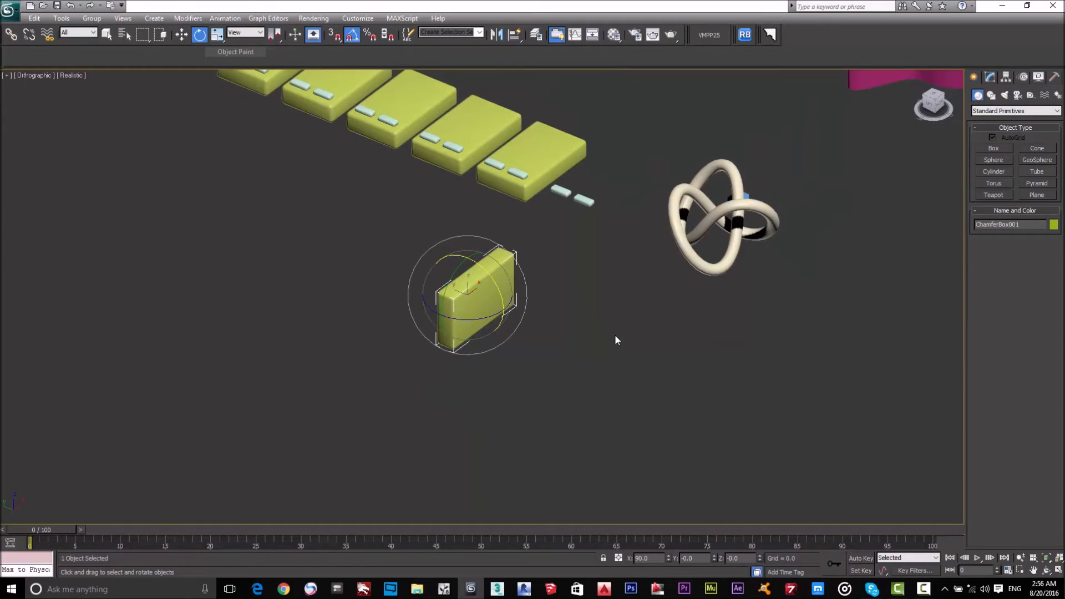
key("w")
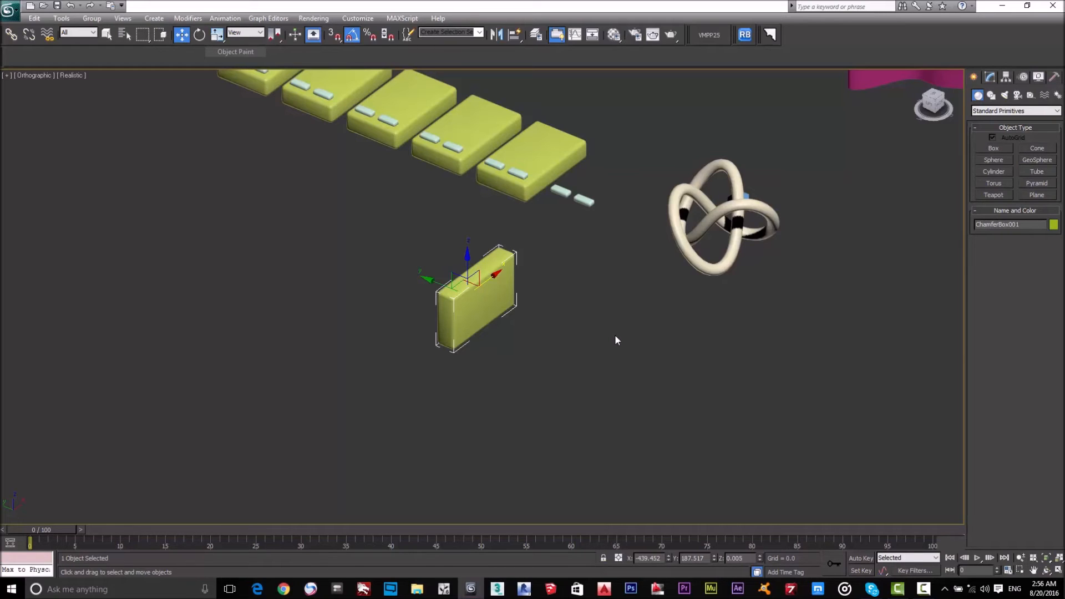
key("equal")
key("equal")
key("equal")
key("equal")
key("equal")
key("equal")
key("minus")
key("minus")
key("minus")
key("minus")
key("equal")
left_click(600, 331)
- Switch the geometry category to Extended Primitives with the whole group of objects in view
scroll(610, 312, "down", 3)
scroll(617, 306, "up", 2)
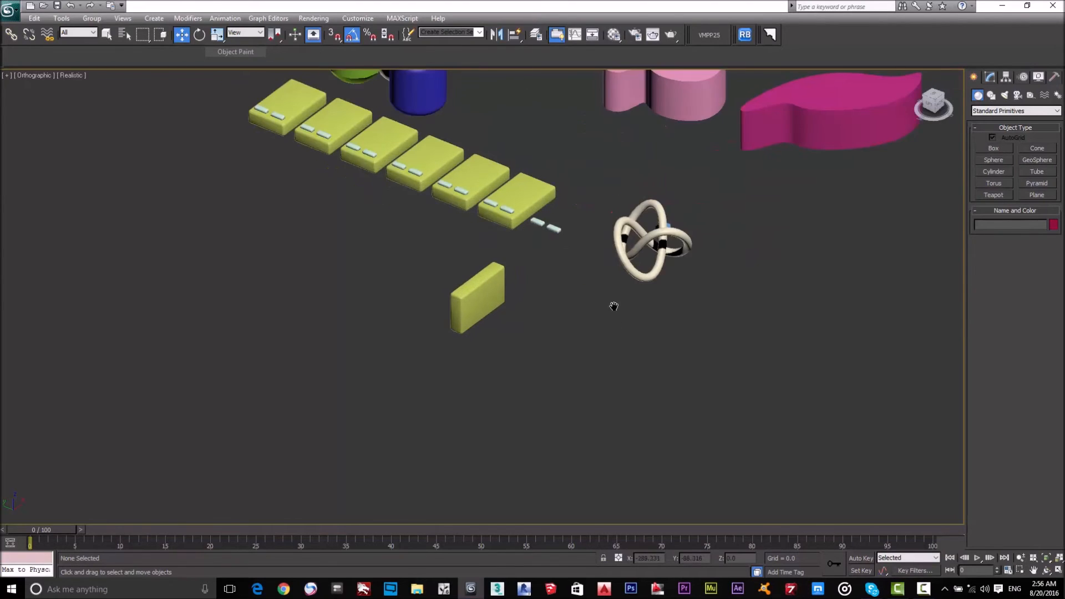
scroll(566, 330, "down", 2)
scroll(573, 331, "up", 1)
scroll(580, 318, "down", 1)
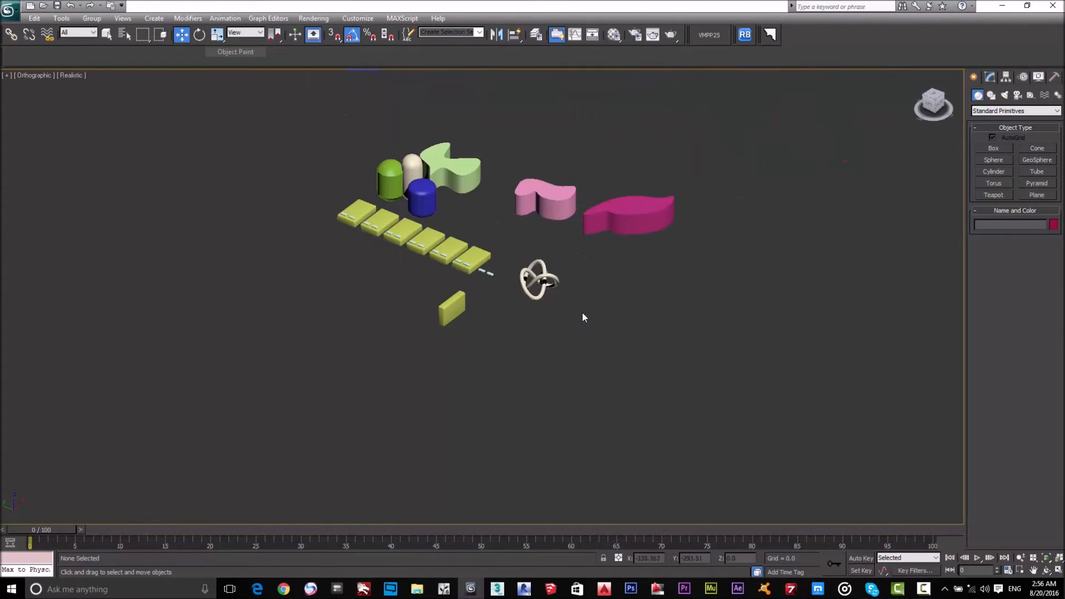
scroll(583, 313, "up", 2)
middle_click_drag(587, 312, 685, 282, "alt")
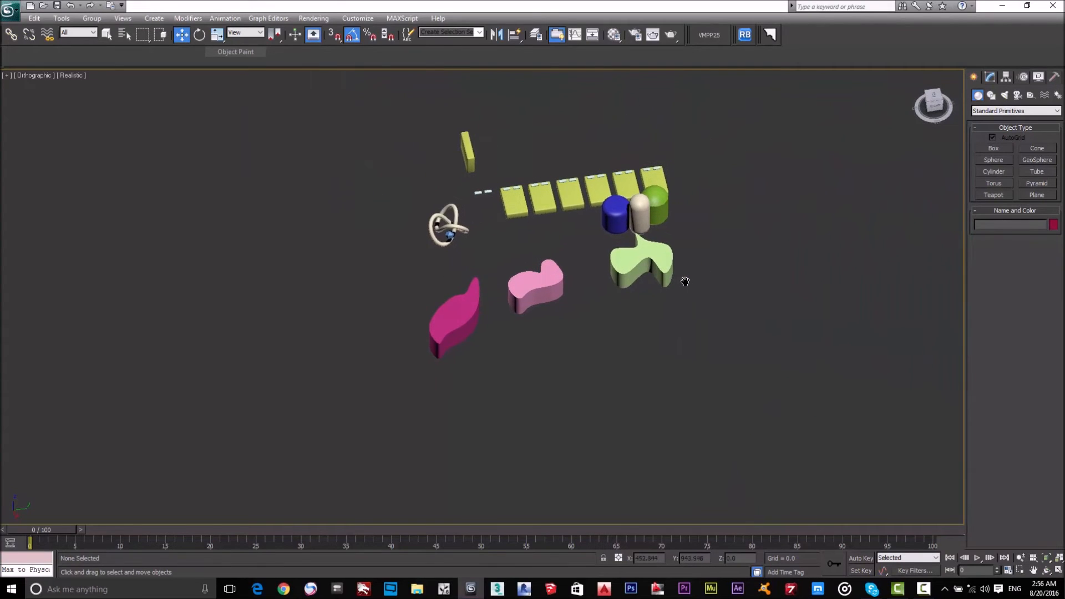
scroll(685, 281, "up", 2)
left_click(1007, 111)
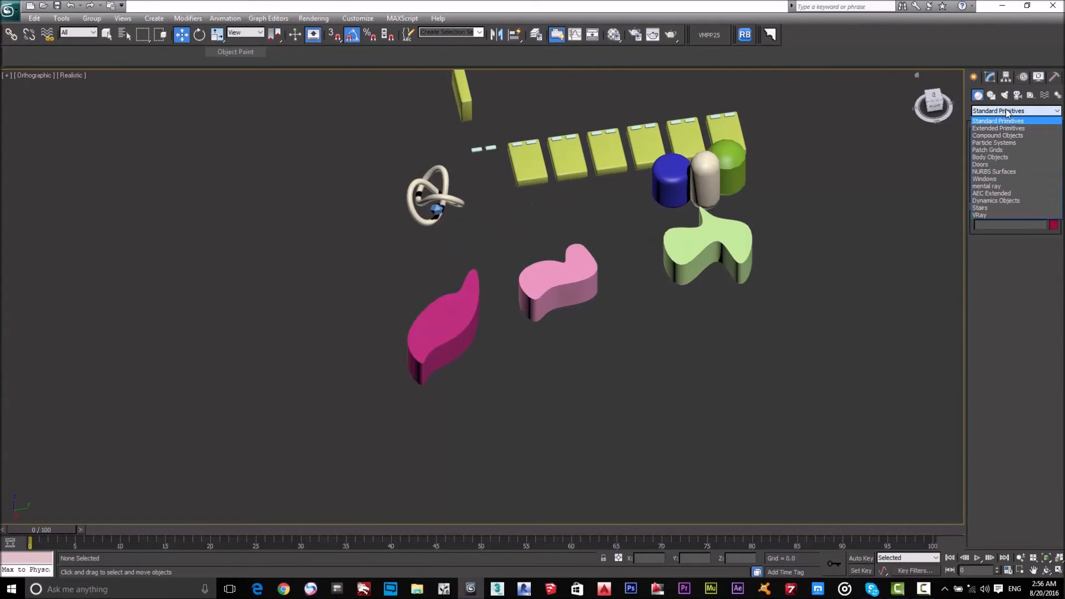
left_click(1013, 128)
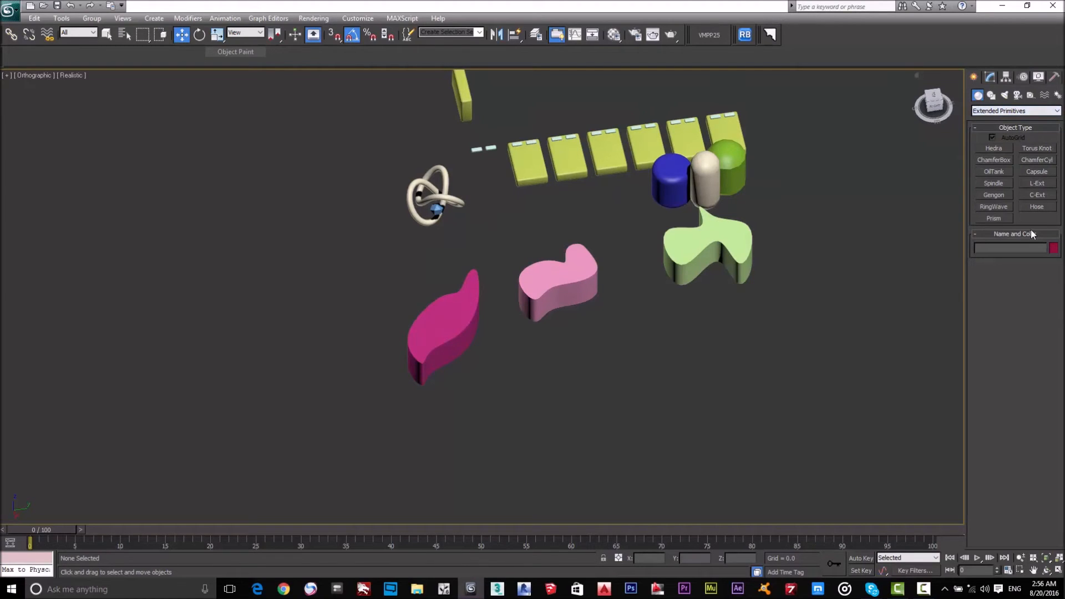
middle_click_drag(878, 290, 867, 265)
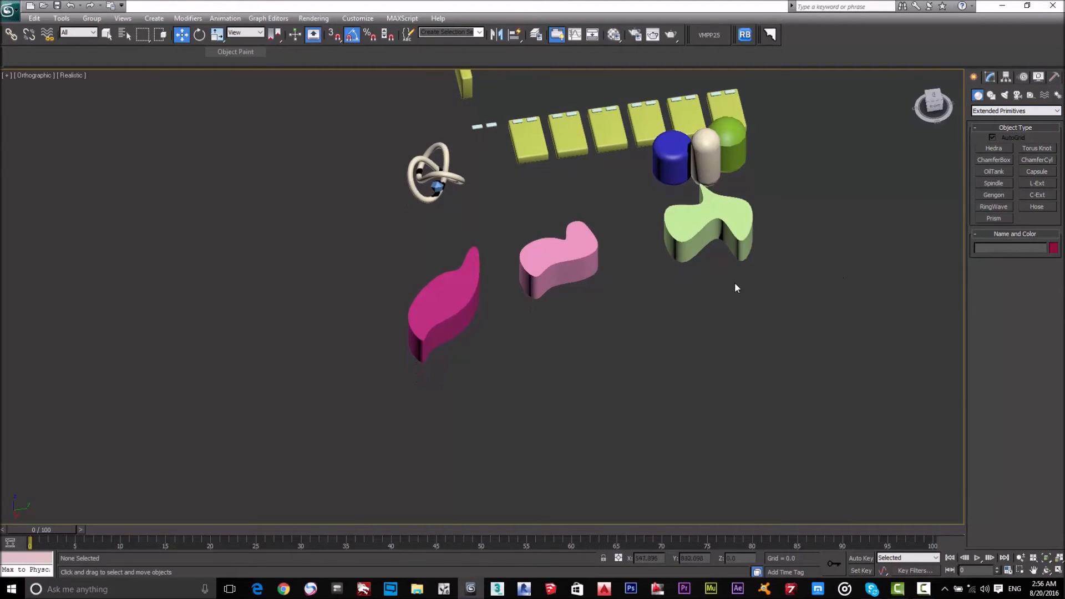
- Create an L-Ext beside the other objects, about 439 by 398 with a height of about 393 and thin walls
middle_click_drag(735, 285, 813, 295)
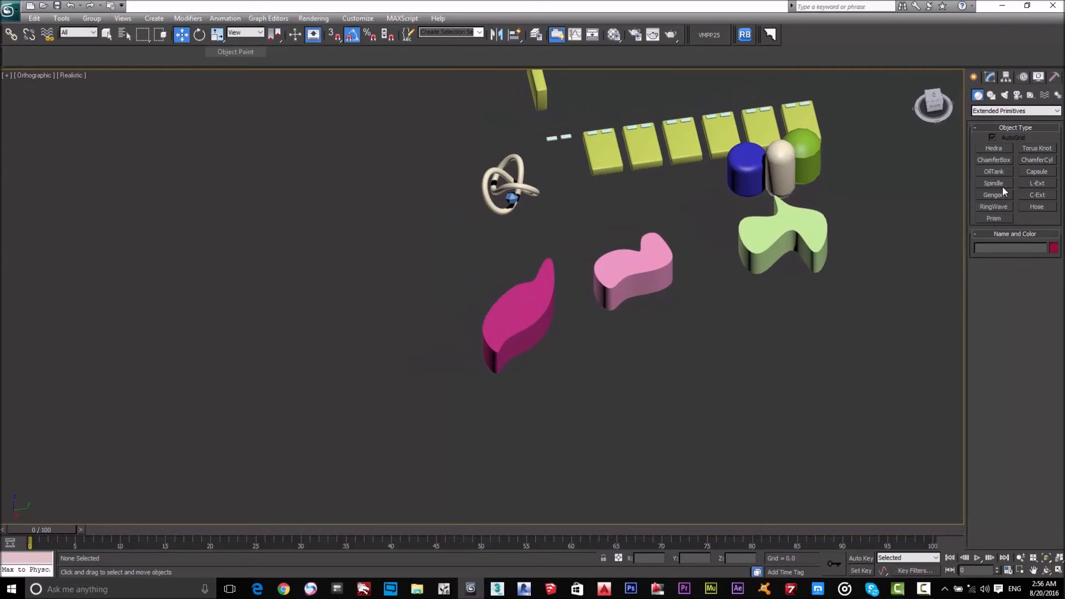
left_click(1048, 184)
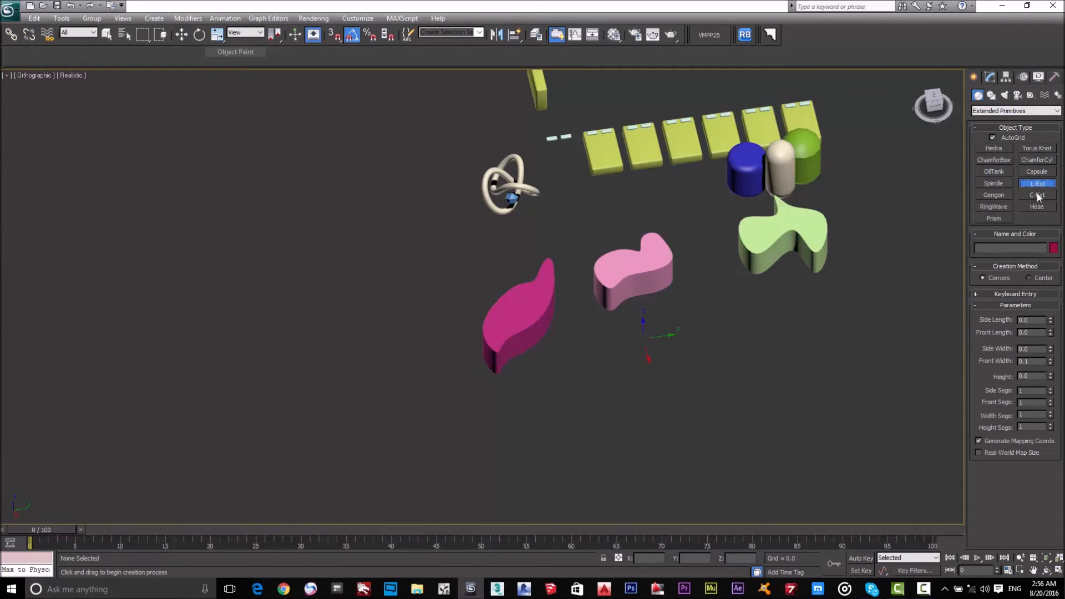
left_click(1040, 187)
middle_click_drag(411, 251, 538, 247)
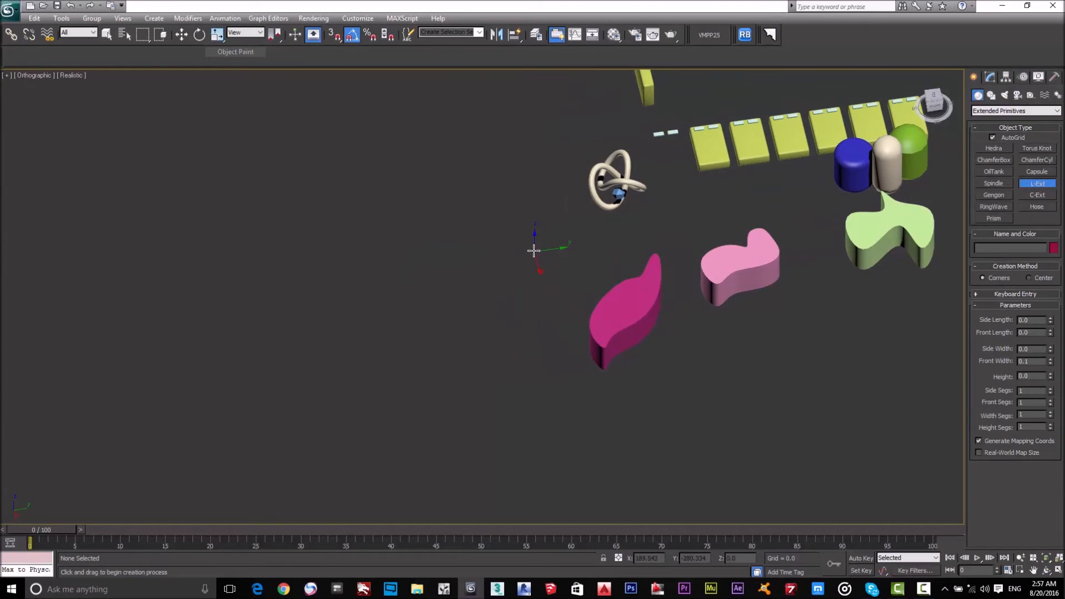
left_click_drag(530, 238, 408, 353)
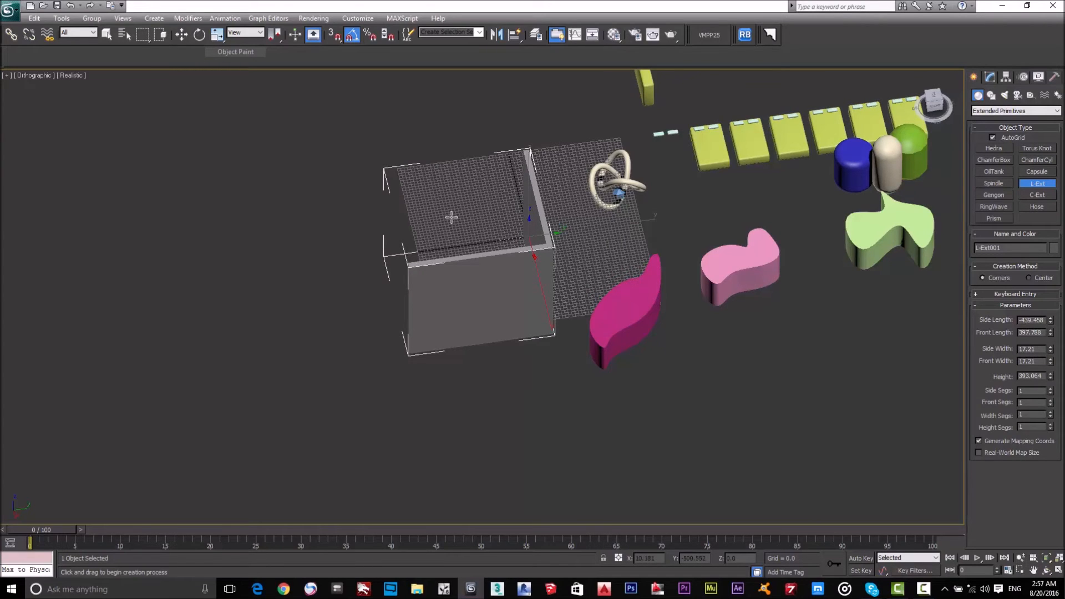
left_click(450, 217)
right_click(389, 273)
- Reduce the height of the L-Ext to about 240 in its modify parameters
middle_click_drag(356, 322, 458, 323, "alt")
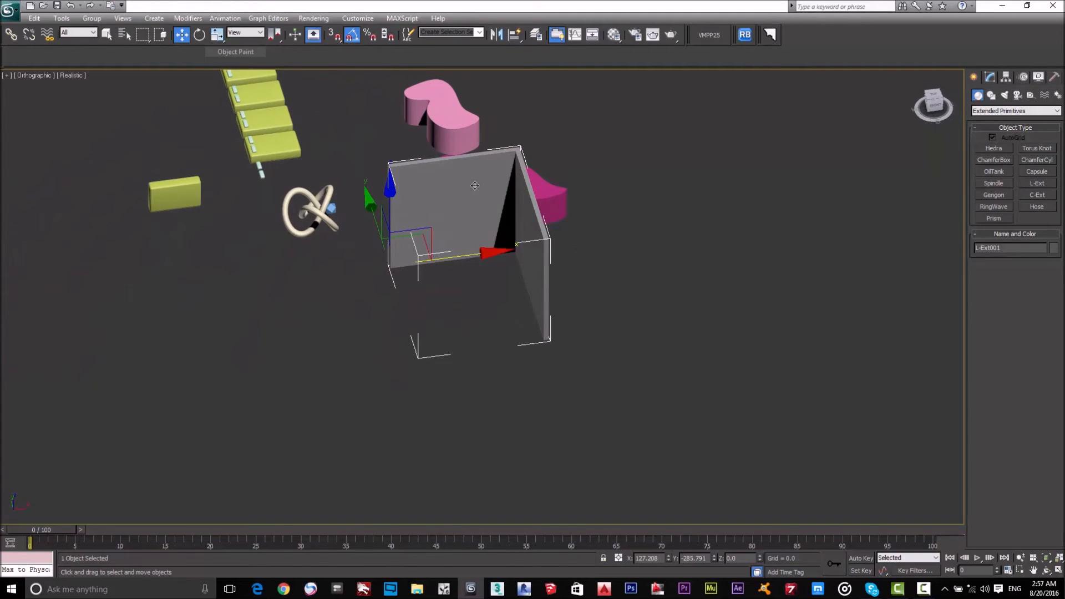
left_click(990, 77)
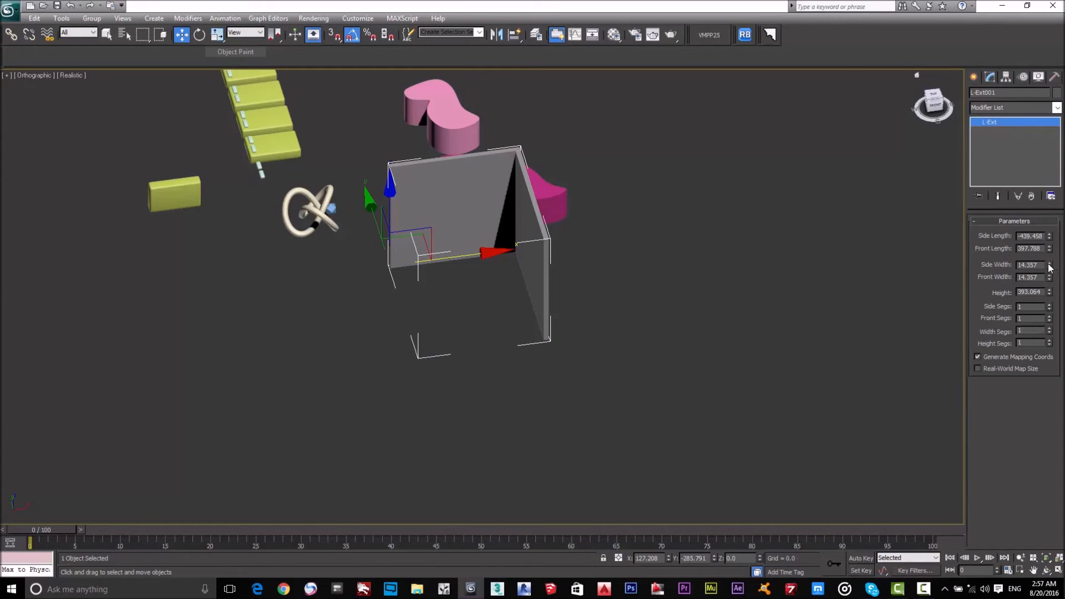
left_click_drag(1048, 293, 1062, 310)
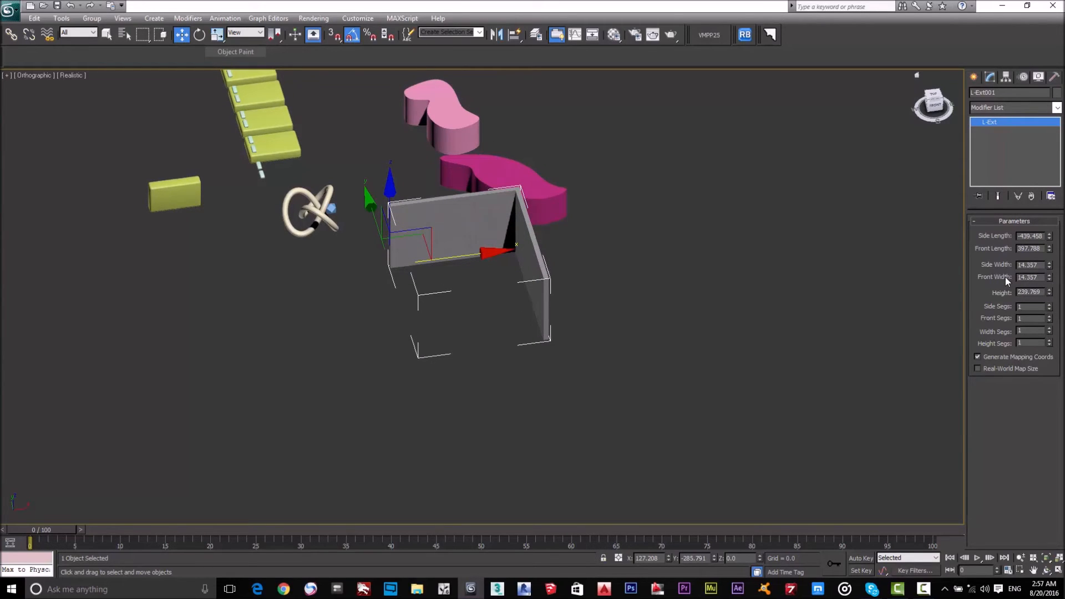
- Try other front width, front length and side length values on the L-Ext
left_click_drag(1049, 278, 997, 445)
left_click_drag(1005, 329, 1013, 45)
right_click(1013, 44)
left_click_drag(1050, 247, 1055, 169)
right_click(1056, 170)
left_click_drag(1050, 238, 1040, 187)
right_click(1040, 187)
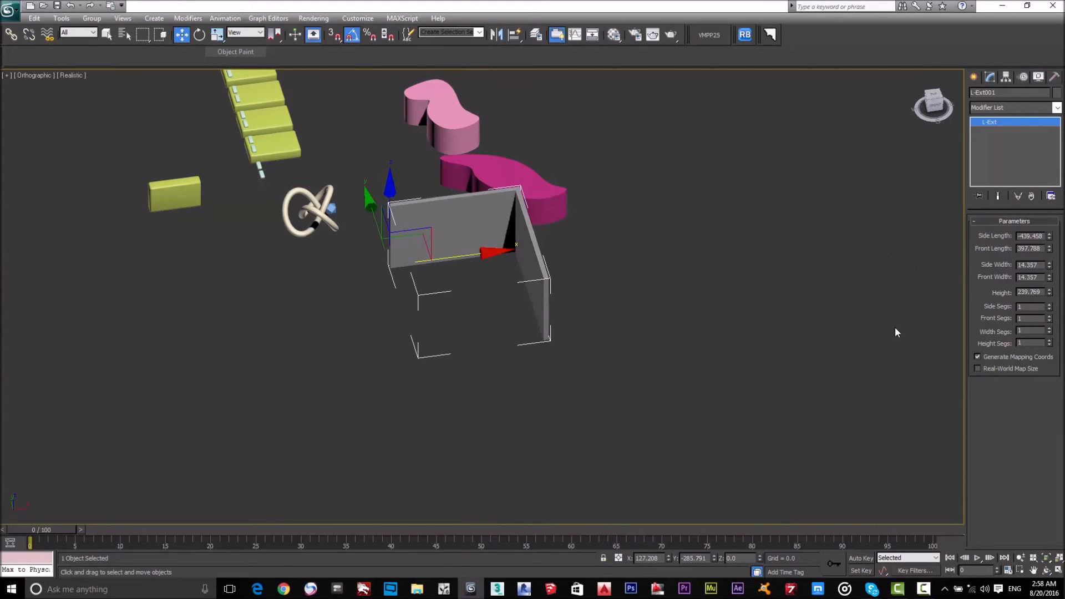
- Create a C-Ext in front of the L-Ext, about 321 by 487 with a height of about 196, and activate Move
left_click(975, 76)
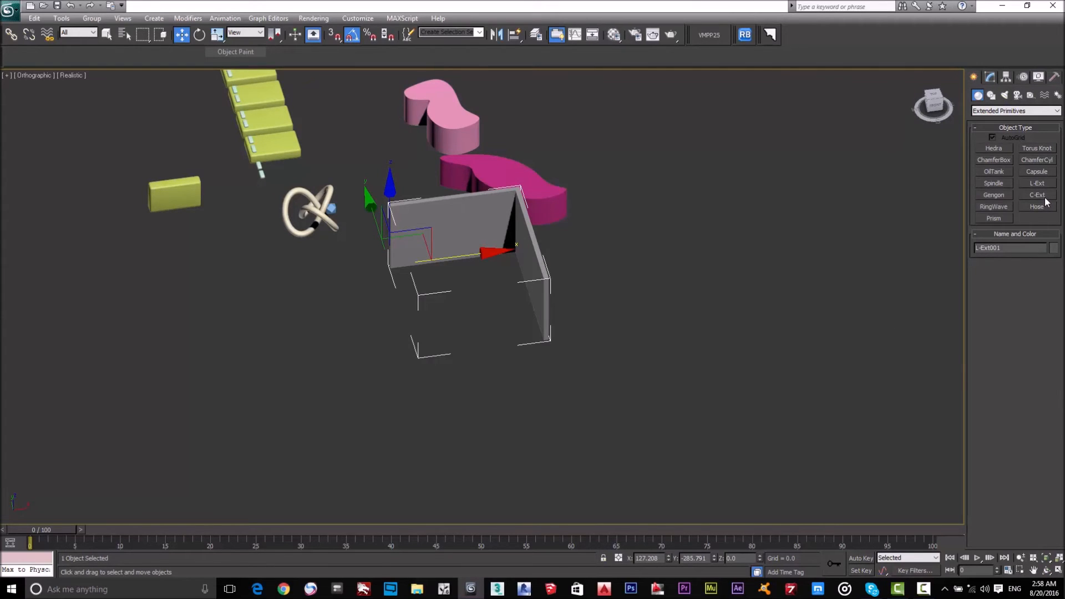
left_click(1036, 195)
left_click_drag(303, 328, 430, 410)
left_click(402, 361)
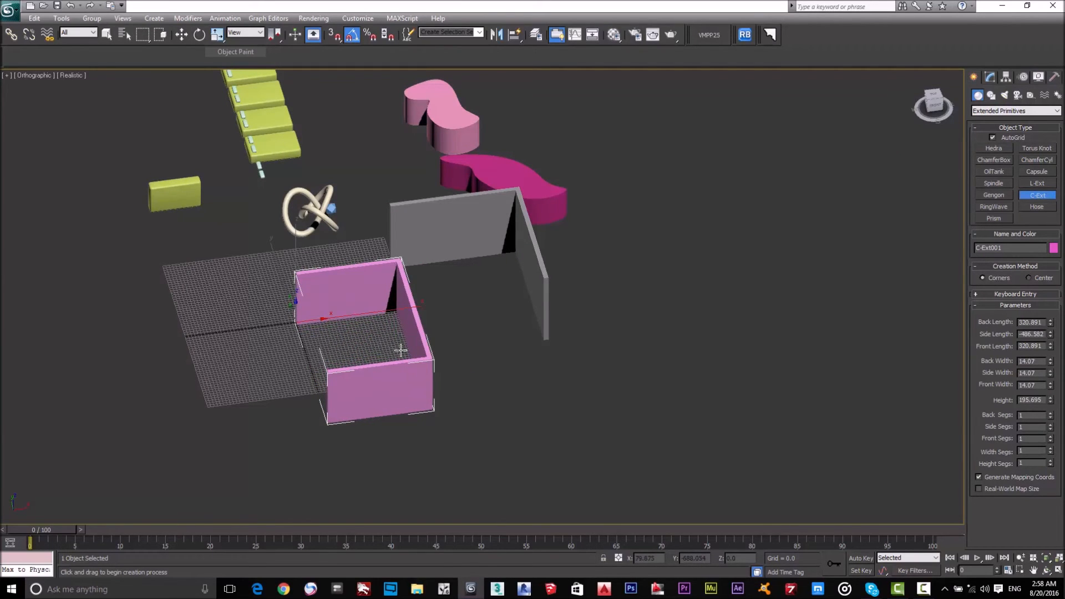
left_click(475, 340)
key("w")
- Create a tall free Hose next to the open side of the C-Ext and view it from the side
middle_click_drag(488, 344, 396, 374, "alt")
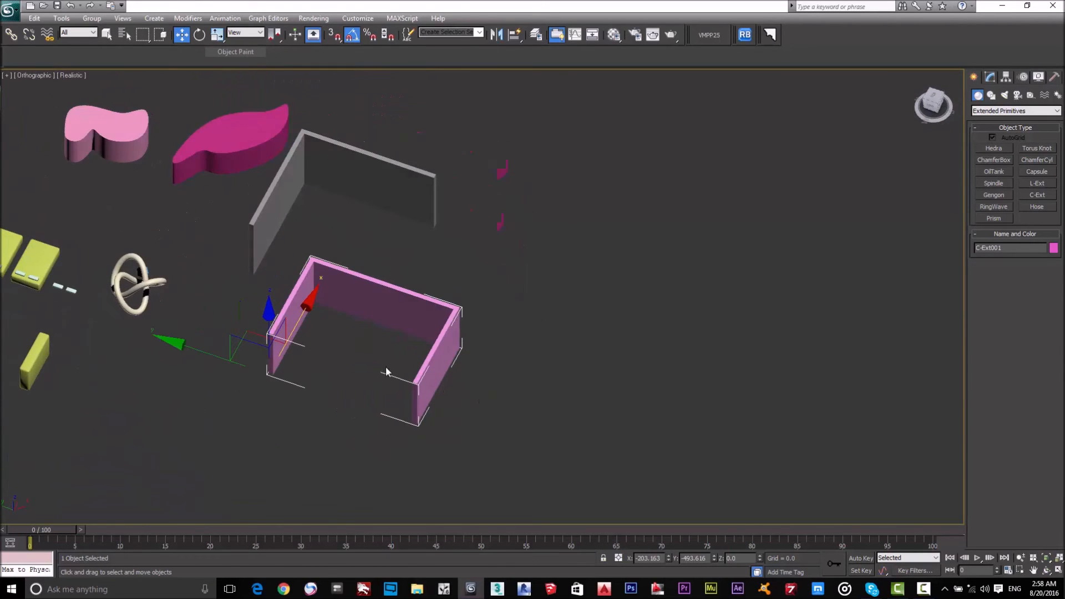
scroll(340, 345, "up", 3)
middle_click_drag(339, 345, 435, 309)
scroll(442, 330, "down", 5)
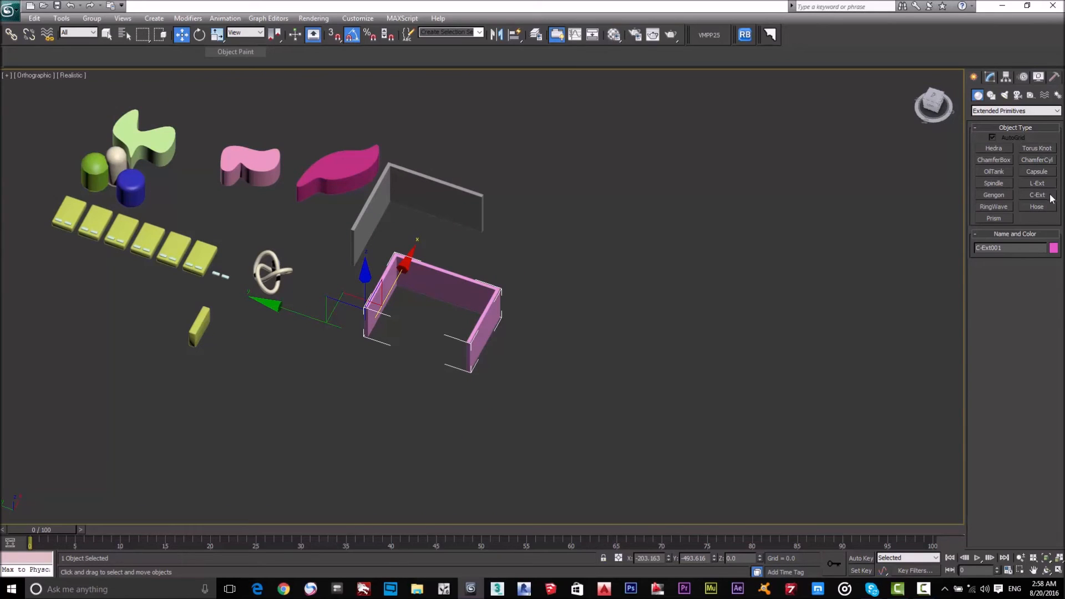
left_click(1041, 207)
left_click_drag(549, 348, 593, 340)
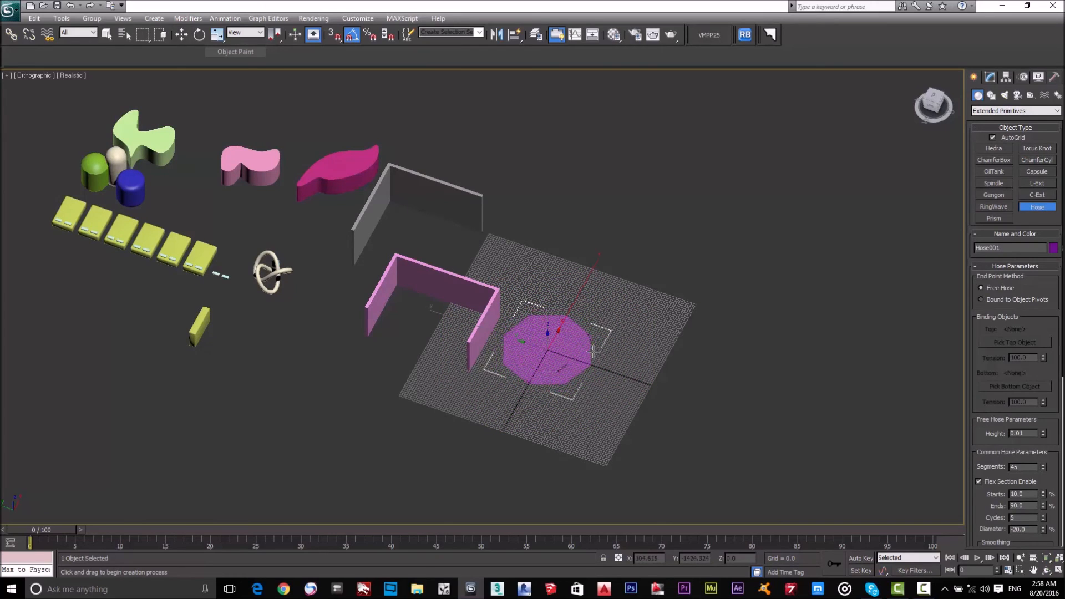
left_click(570, 126)
right_click(667, 269)
middle_click_drag(667, 269, 787, 282, "alt")
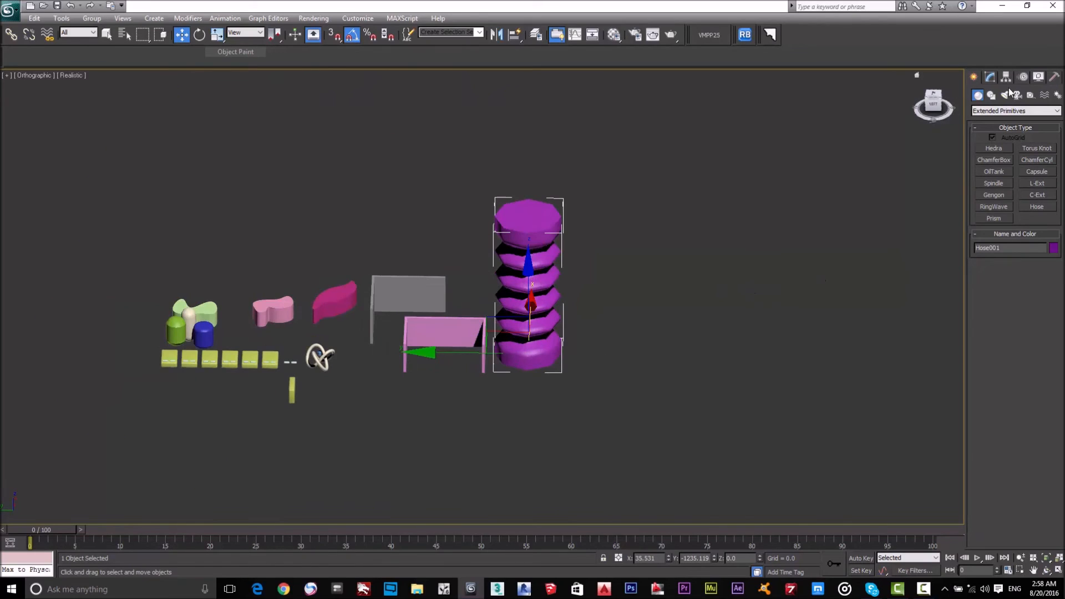
left_click(993, 96)
left_click(978, 96)
scroll(667, 308, "down", 2)
scroll(638, 307, "down", 5)
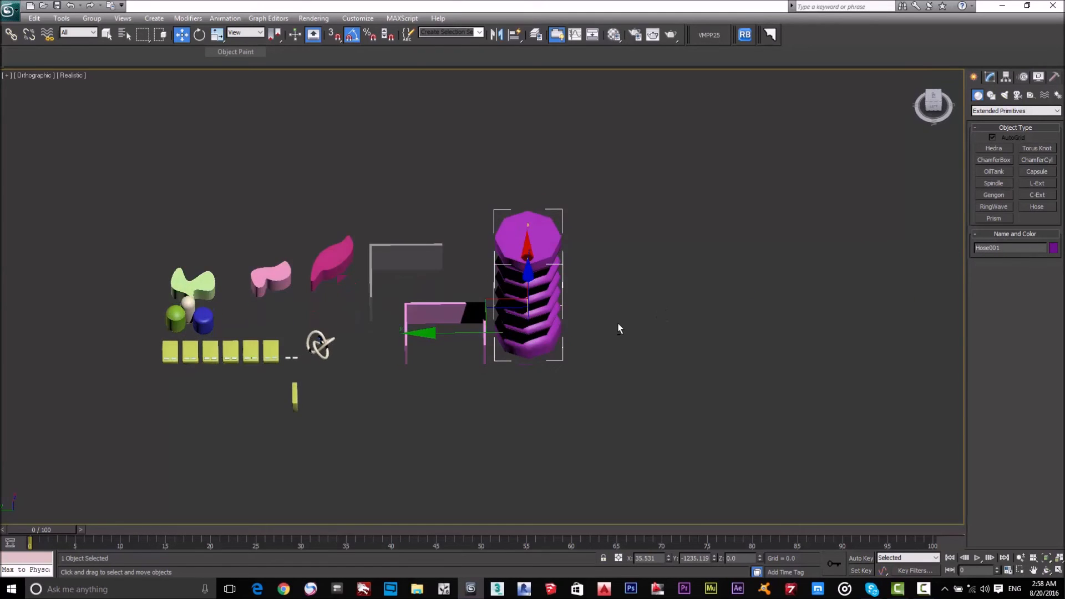
- Select the upright yellow chamfer box near the torus knot and activate Scale
left_click_drag(180, 453, 635, 247)
scroll(366, 340, "up", 7)
middle_click_drag(361, 341, 675, 300)
middle_click_drag(369, 311, 634, 276)
scroll(429, 315, "down", 2)
scroll(429, 315, "up", 2)
scroll(633, 276, "up", 6)
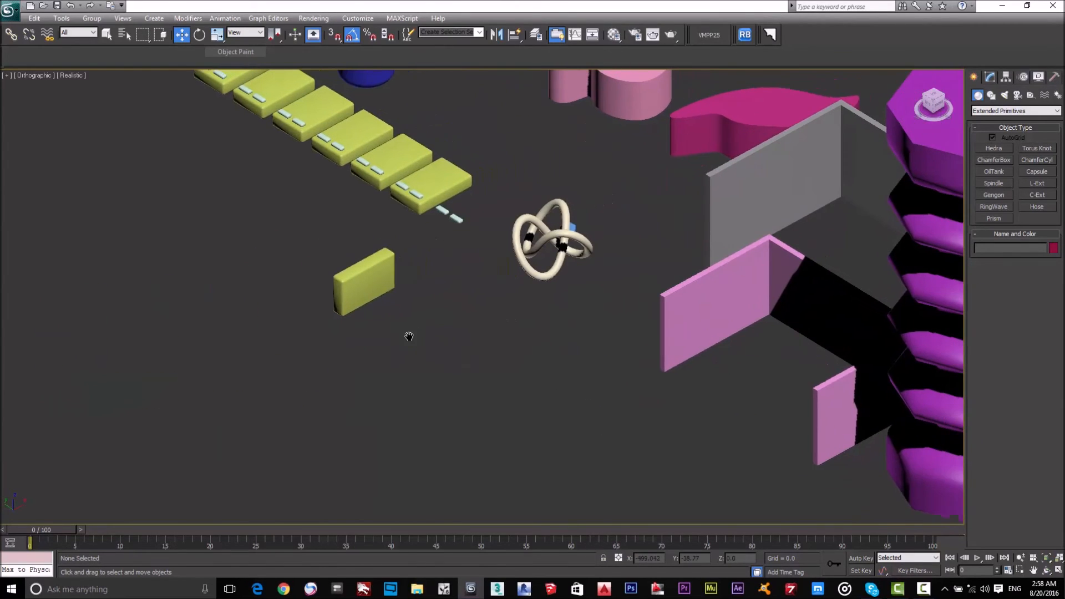
scroll(394, 327, "up", 3)
middle_click_drag(397, 327, 503, 370)
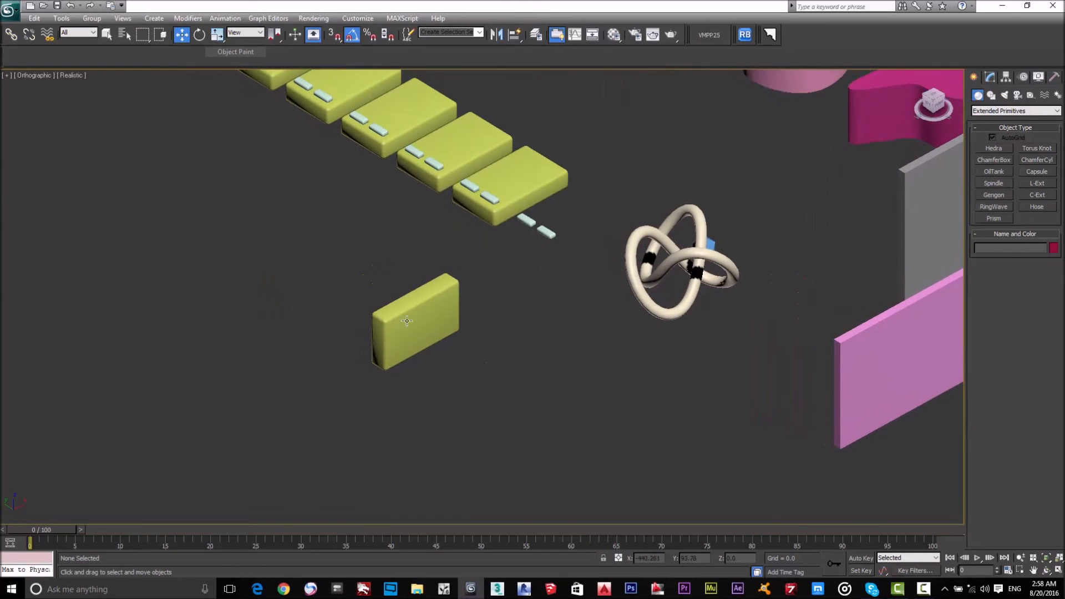
left_click(405, 311)
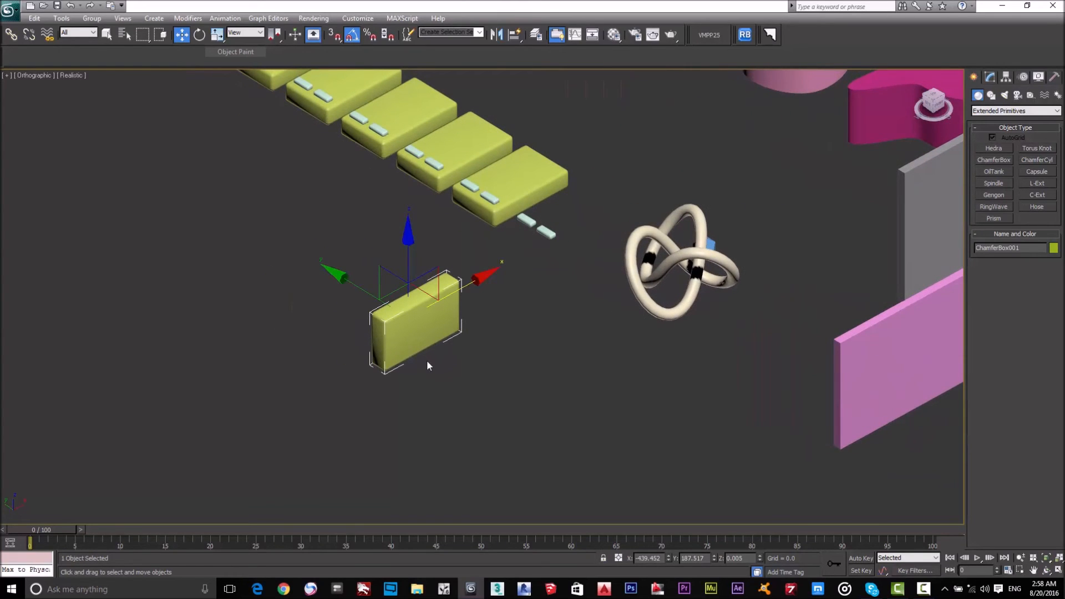
key("r")
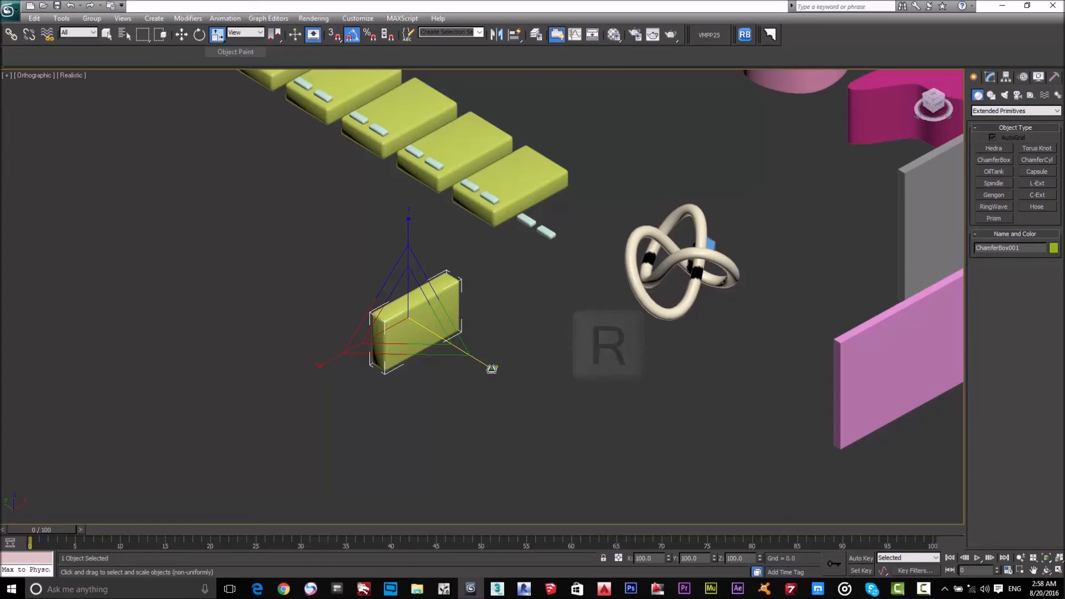
- Try scaling the upright chamfer box separately along its Y, Z and X axes
left_click_drag(490, 367, 563, 376)
right_click(563, 376)
left_click_drag(410, 221, 475, 231)
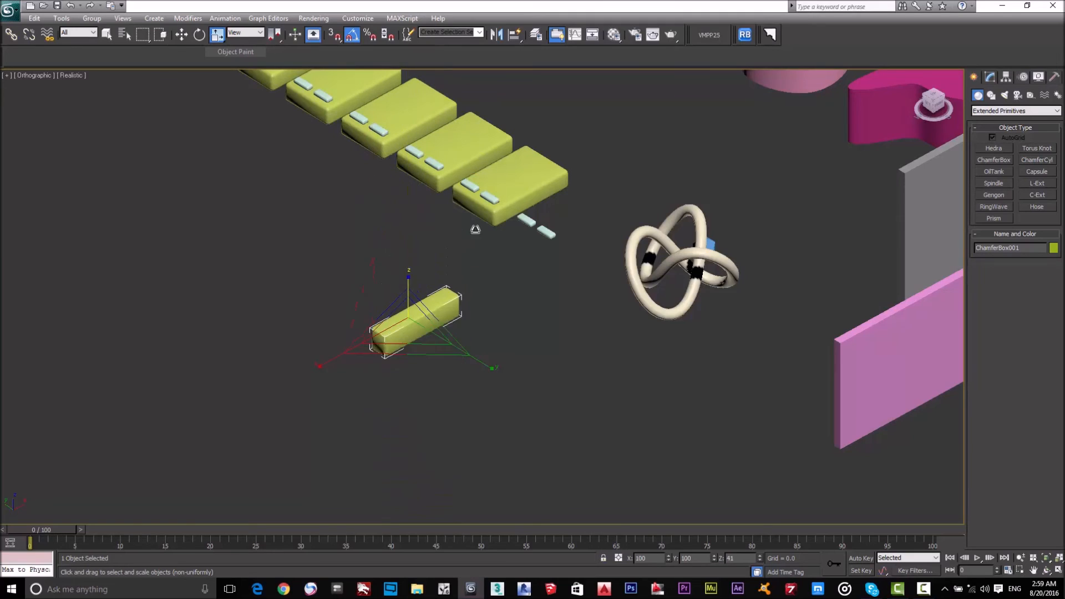
right_click(475, 232)
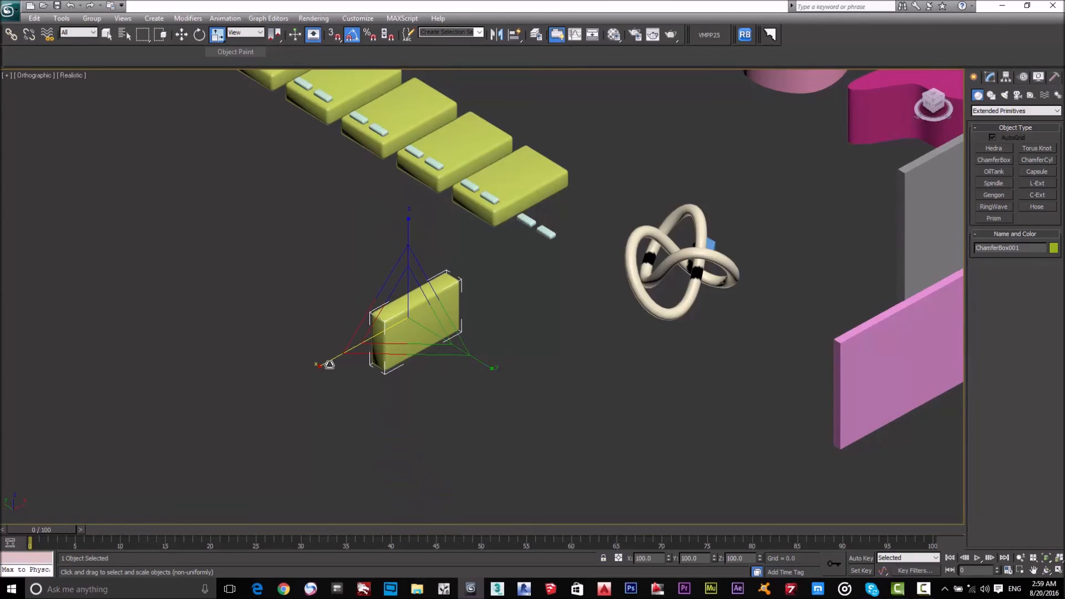
left_click_drag(325, 361, 296, 387)
right_click(295, 387)
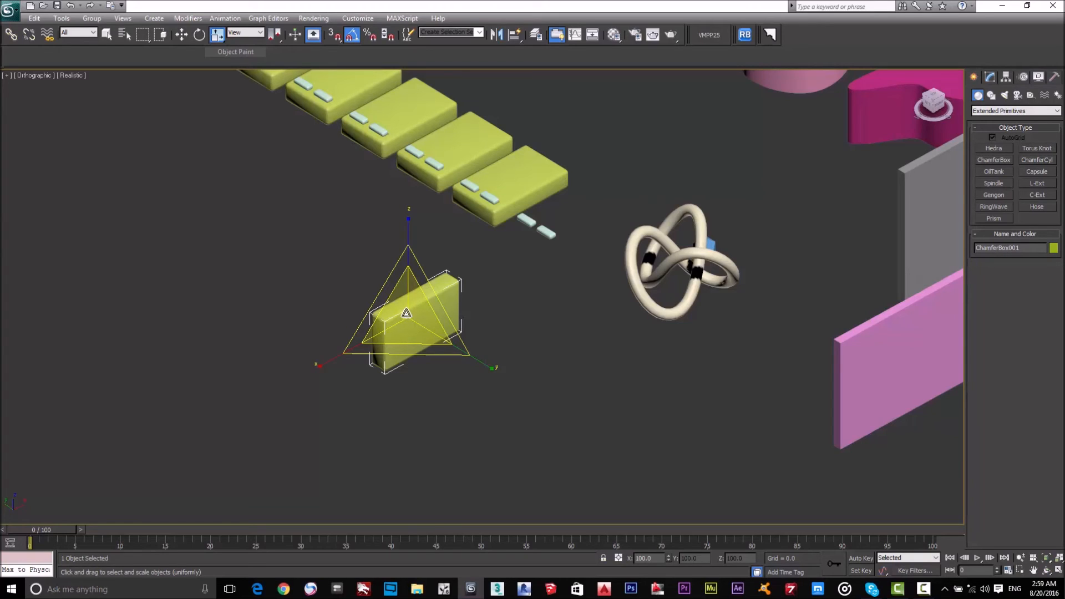
- Scale the upright chamfer box uniformly on all axes to about 231 percent
left_click_drag(406, 309, 495, 239)
right_click(616, 345)
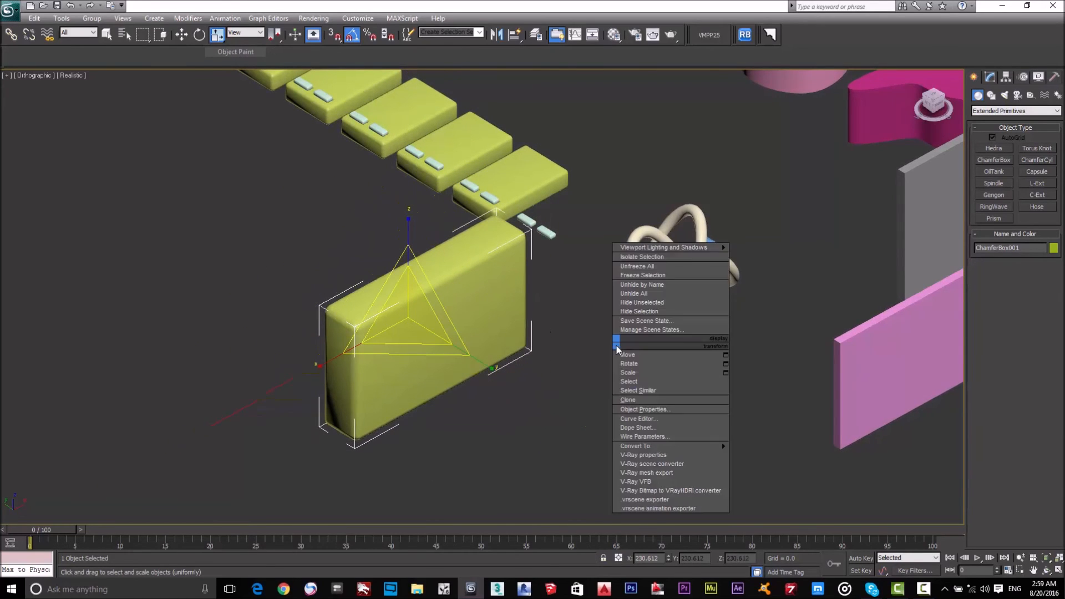
scroll(532, 321, "down", 2)
scroll(534, 317, "up", 1)
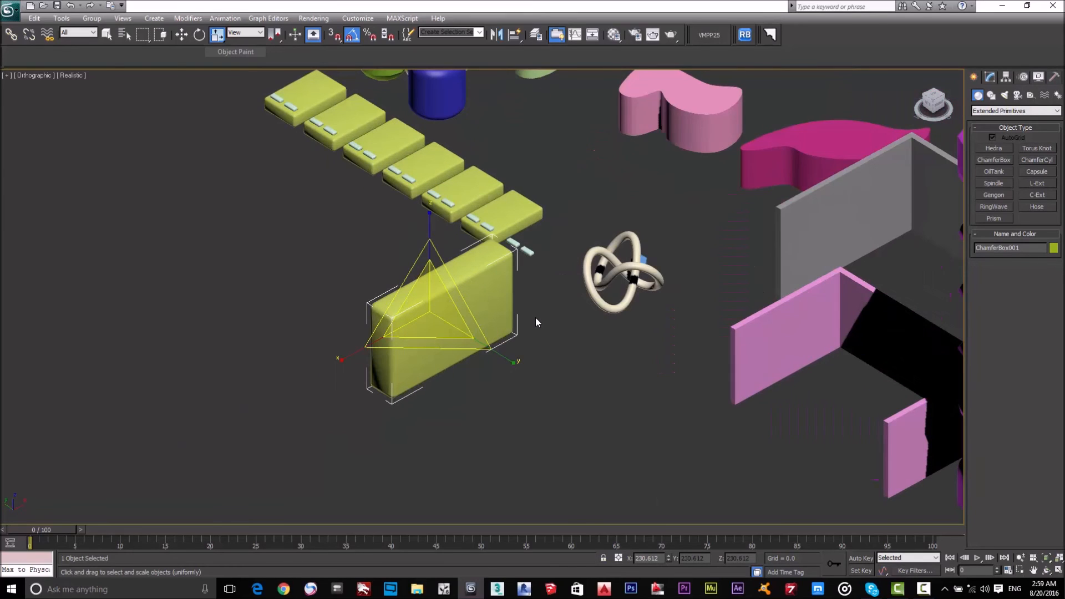
middle_click_drag(457, 397, 487, 409, "alt")
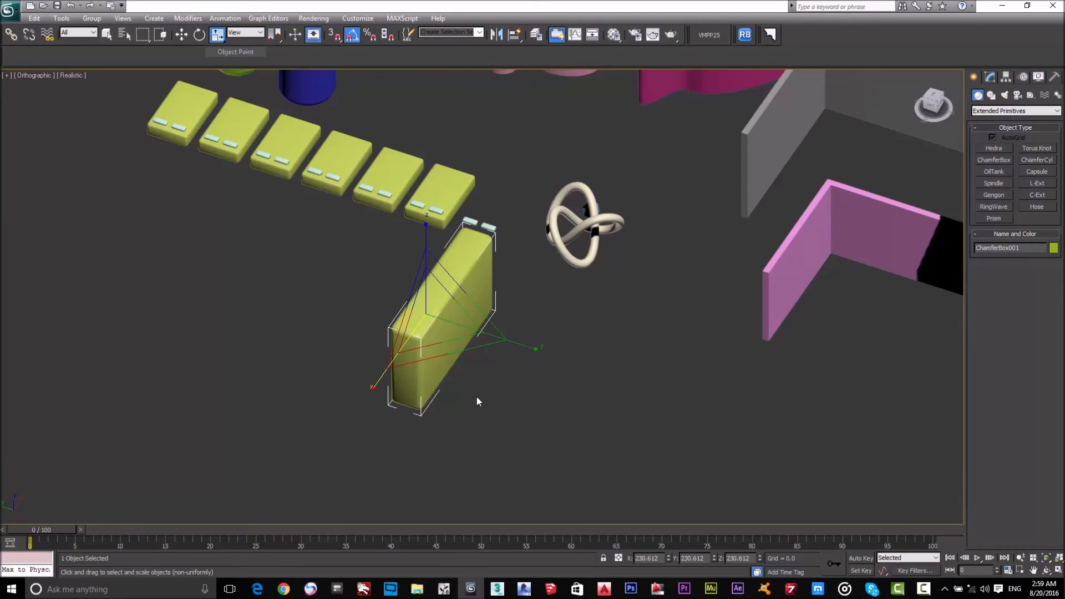
- Try moving the enlarged chamfer box along its Y axis and rotating it about its X axis
key("w")
left_click_drag(367, 294, 304, 319)
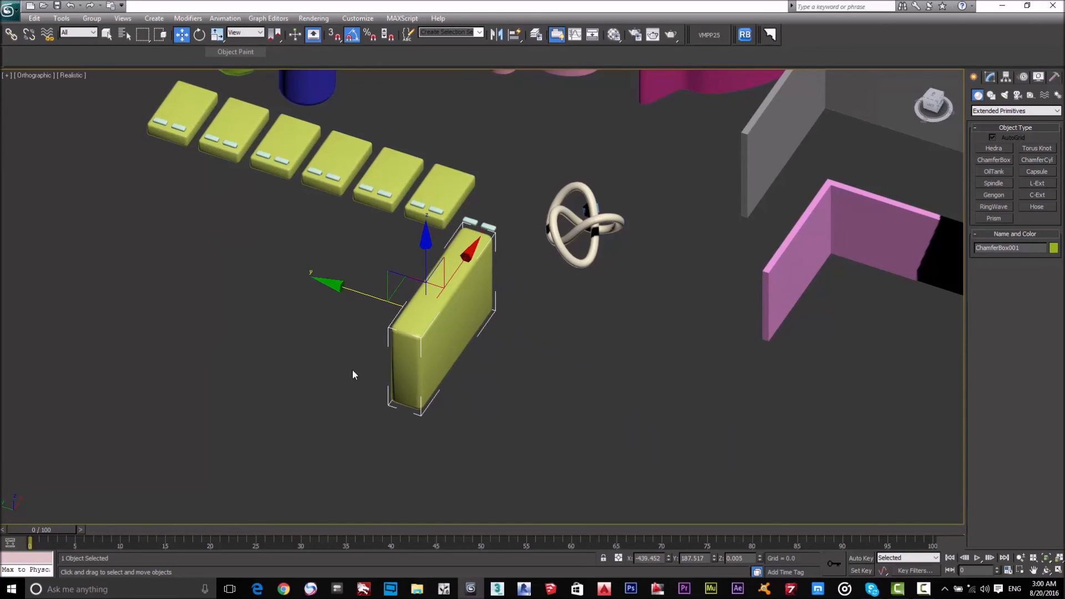
key("e")
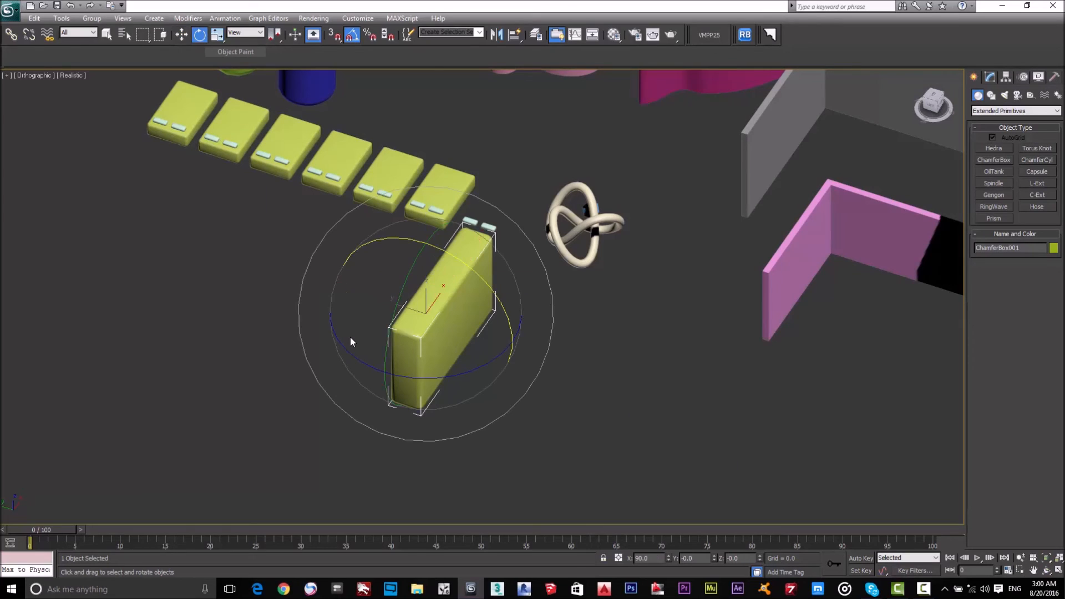
left_click_drag(508, 327, 499, 228)
- Toggle angle snap off and on again, and set its angle increment to 90 degrees
key("a")
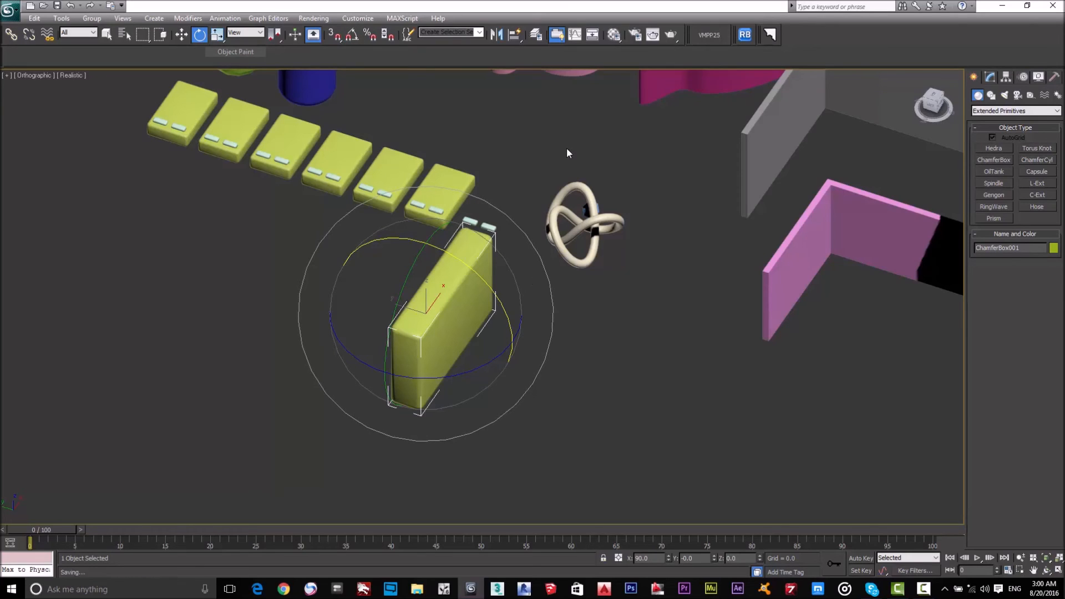
key("a")
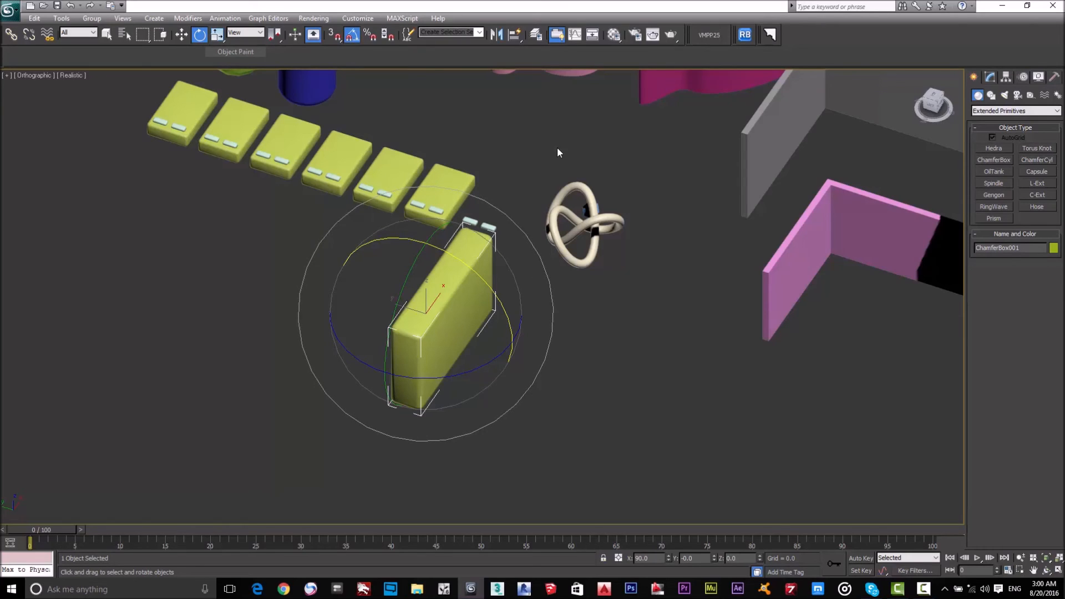
right_click(351, 37)
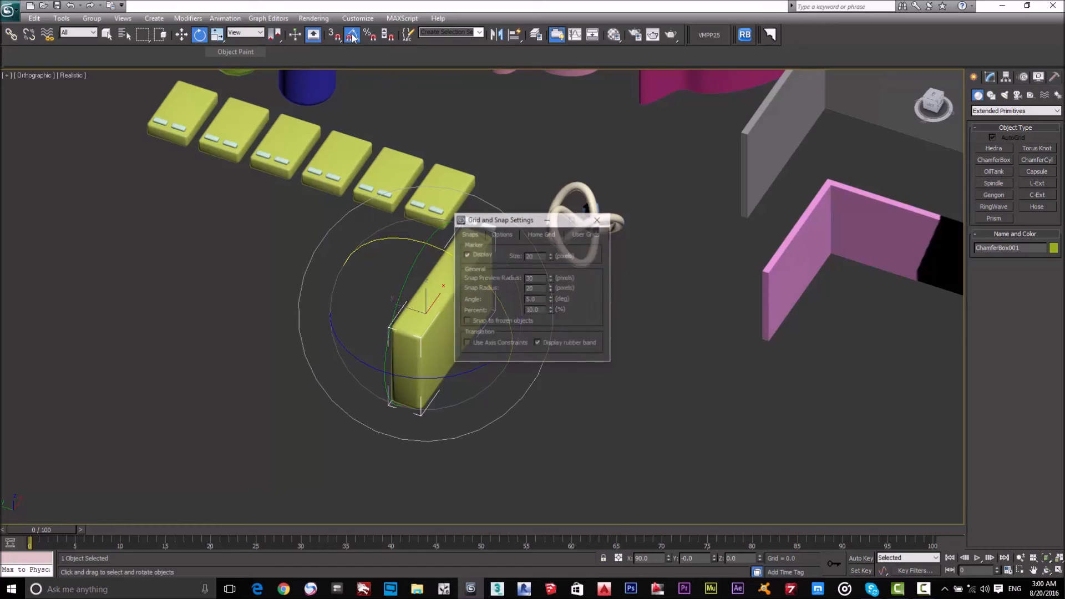
left_click_drag(539, 300, 496, 304)
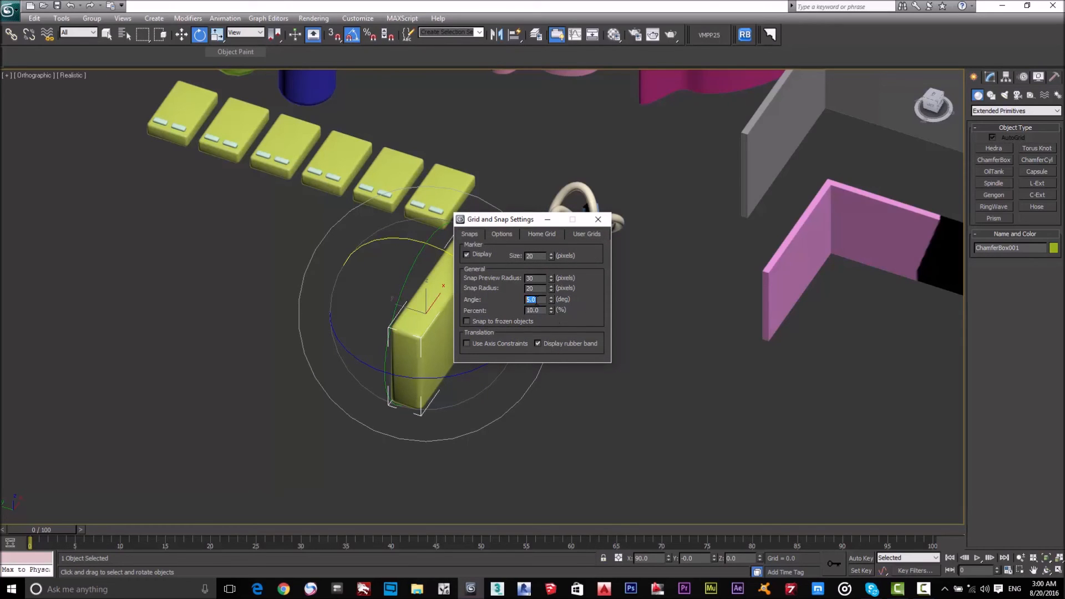
type("90")
key("Return")
left_click(598, 219)
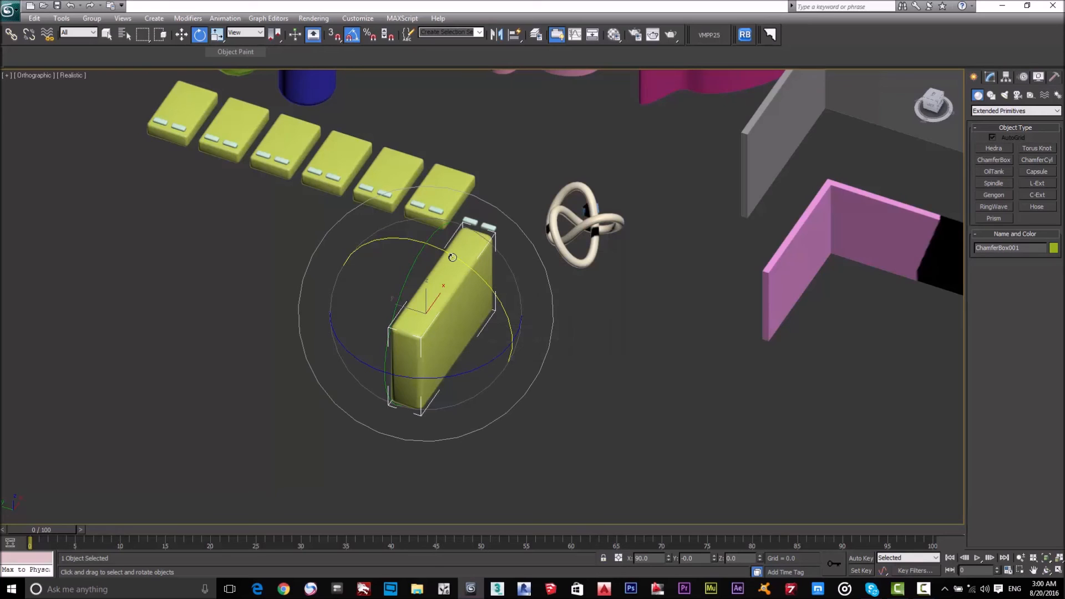
- Test rotating the chamfer box about its X axis with the 90-degree snap, and deselect it
left_click_drag(454, 257, 451, 253)
left_click(604, 348)
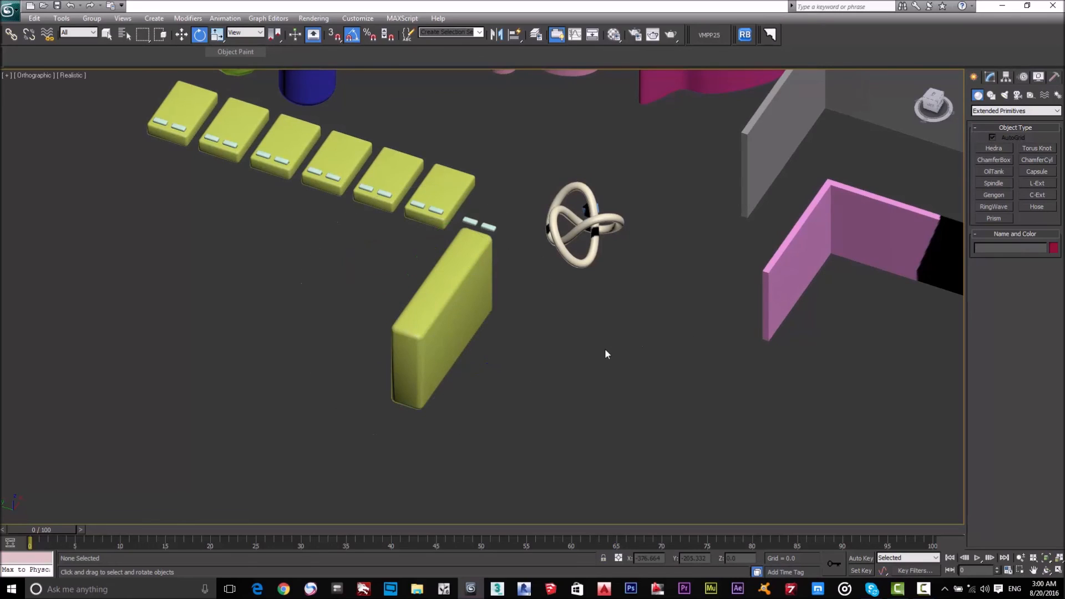
- Reselect the upright chamfer box and scale it uniformly to about 273 percent
left_click(445, 321)
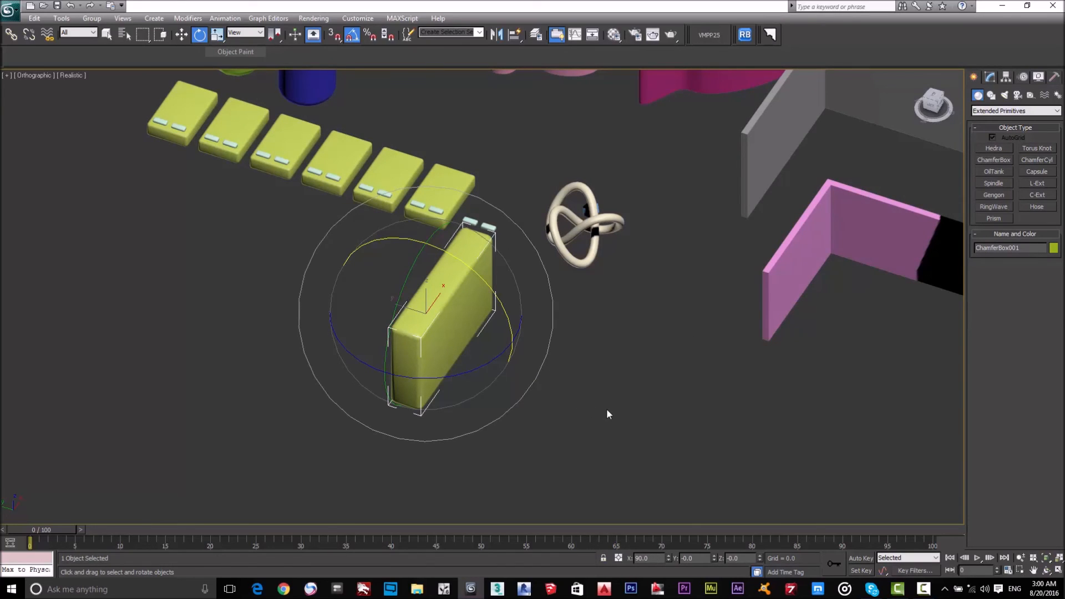
key("r")
mouse_move(447, 321)
left_mouse_down()
mouse_move(456, 240)
mouse_move(376, 326)
mouse_move(430, 268)
mouse_move(443, 304)
left_mouse_up()
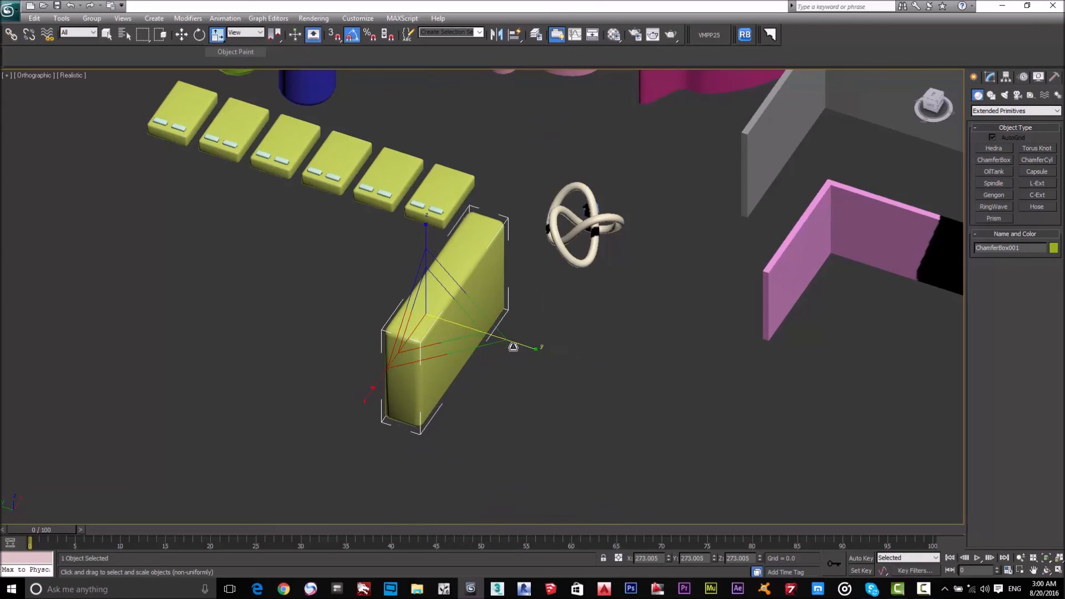
- Try scaling the upright chamfer box non-uniformly along its Y, Z and X axes, one axis at a time
left_click_drag(530, 346, 461, 344)
right_click(461, 344)
mouse_move(425, 239)
left_mouse_down()
mouse_move(428, 123)
mouse_move(443, 239)
left_mouse_up()
right_click(443, 239)
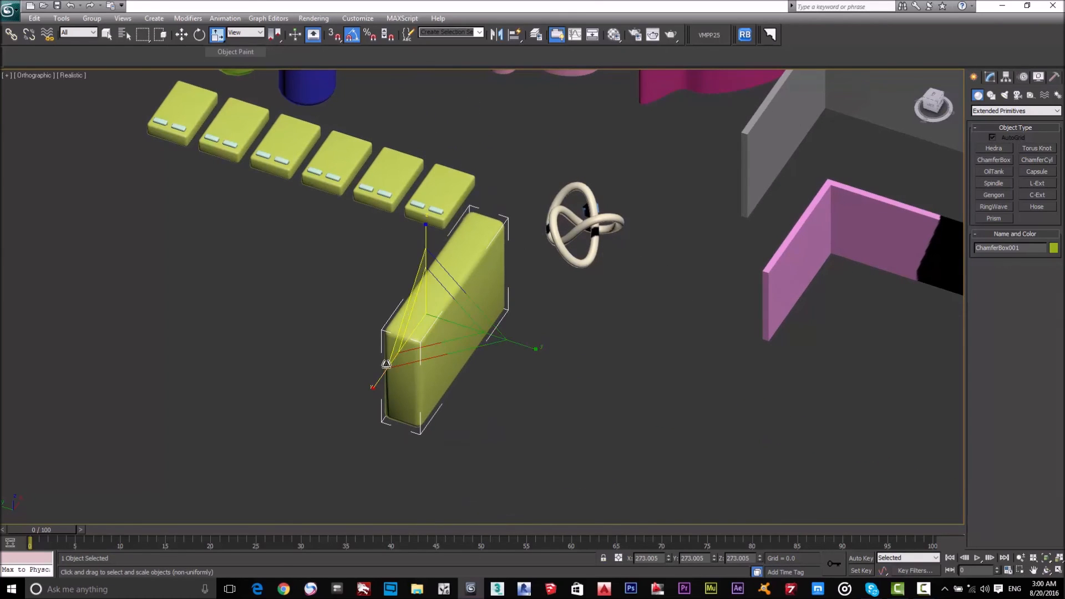
mouse_move(379, 377)
left_mouse_down()
mouse_move(410, 338)
mouse_move(369, 383)
left_mouse_up()
right_click(370, 383)
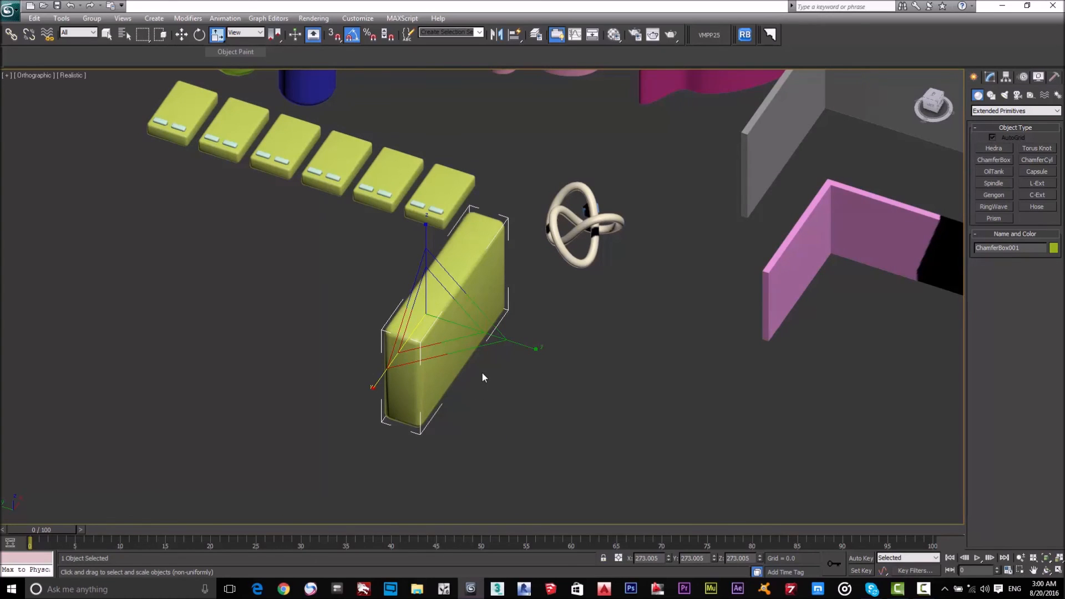
- Select the chamfer box and the purple hose in turn directly in the viewport, clearing the selection after each
left_click(480, 390)
left_click(468, 326)
scroll(477, 311, "down", 4)
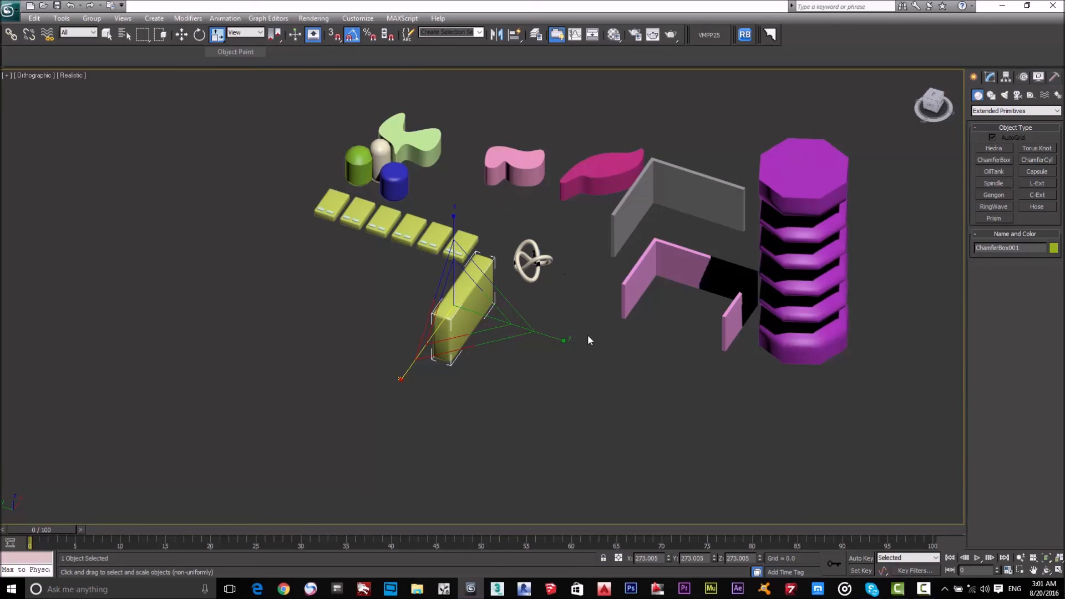
left_click(615, 326)
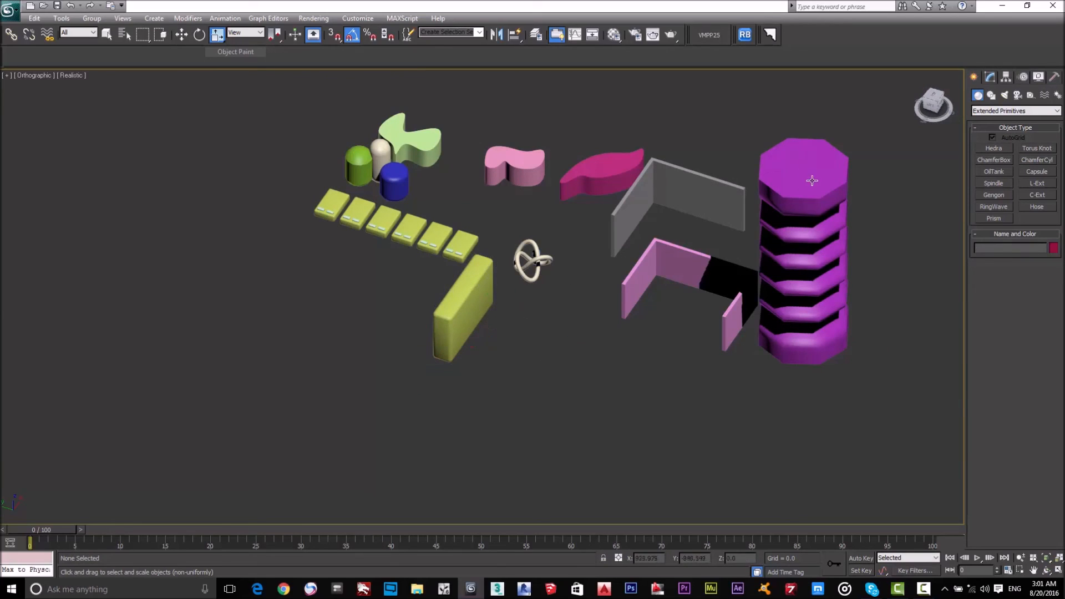
left_click(813, 212)
left_click(638, 386)
- Search the scene's object list for "hose" and select Hose001 by name
key("h")
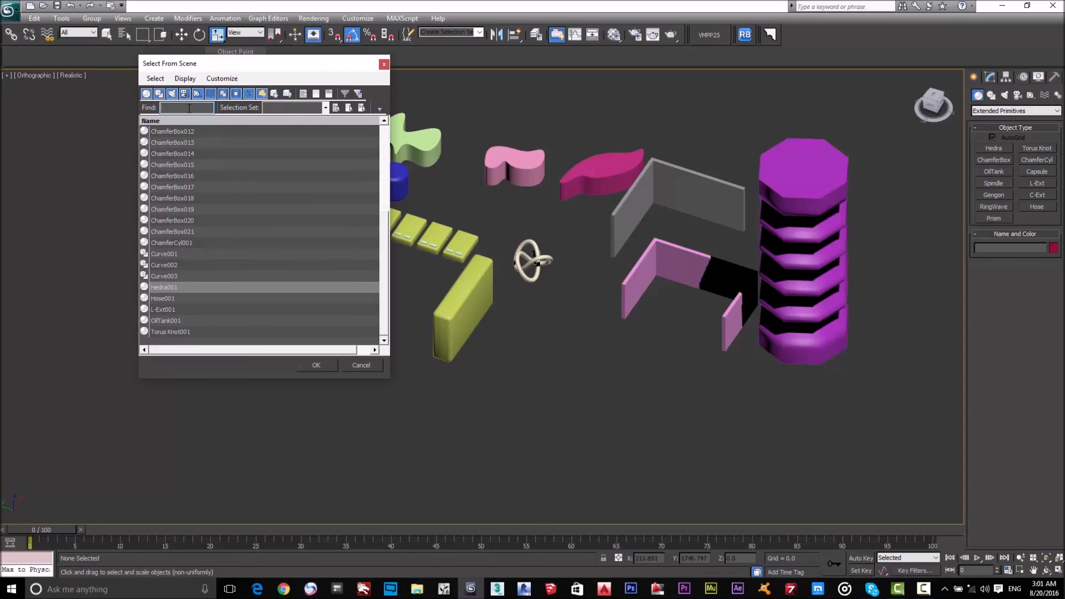
type("hose")
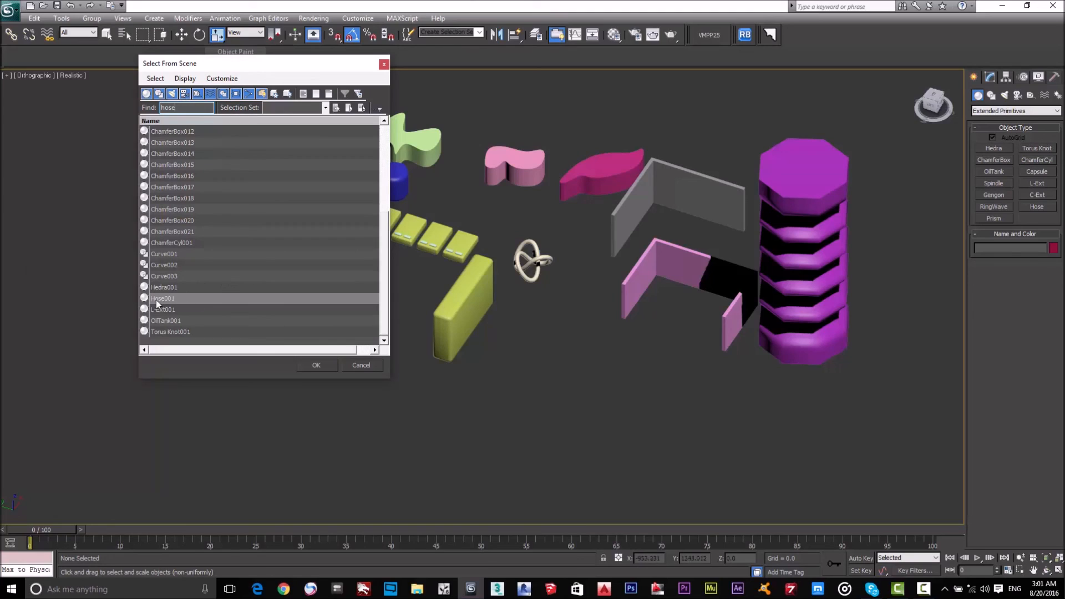
left_click(204, 301)
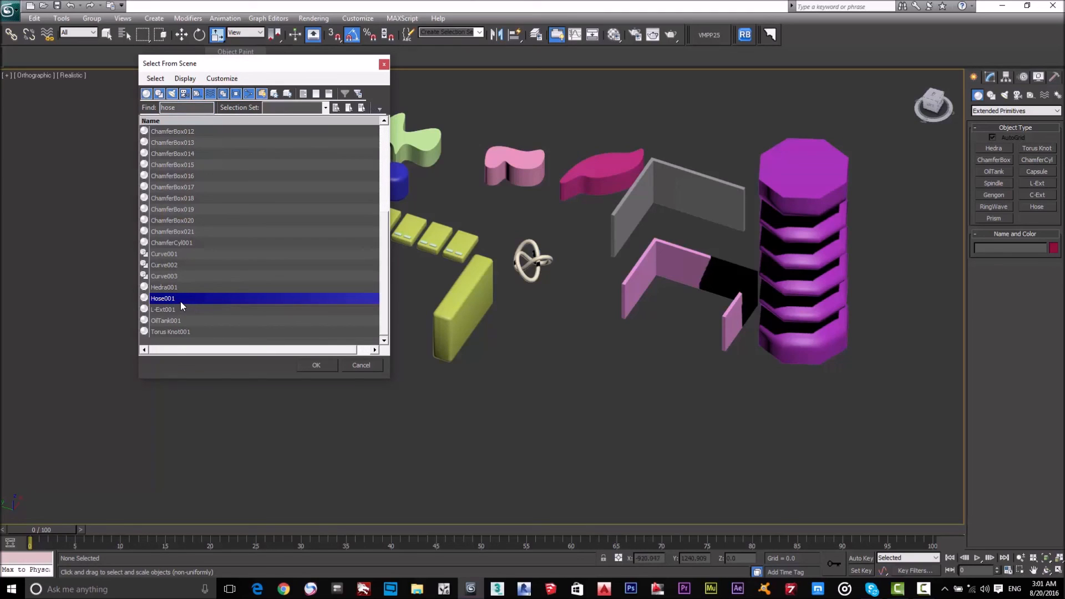
left_click(318, 366)
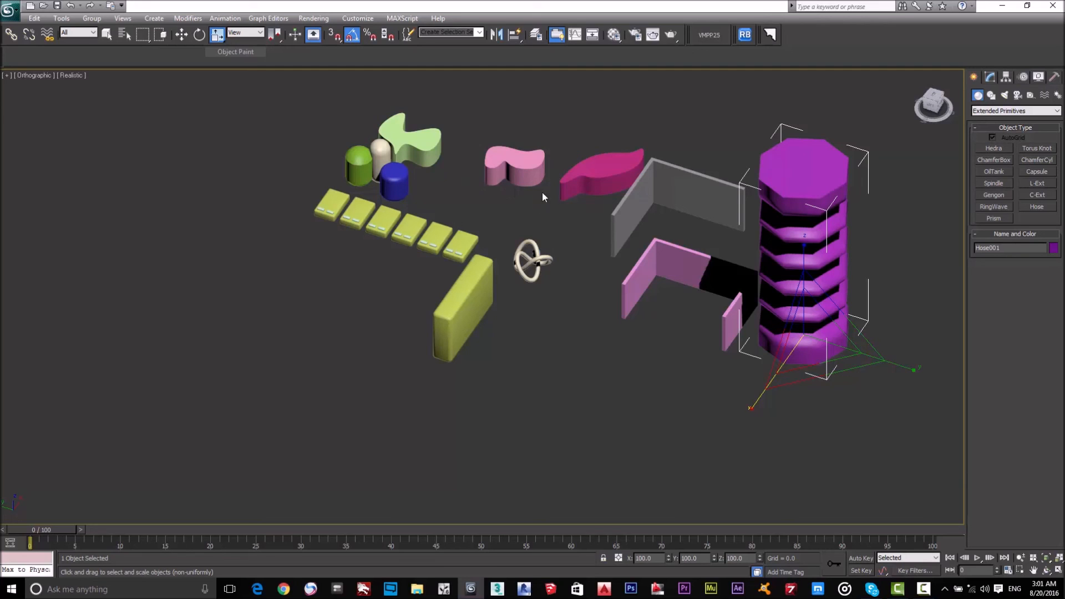
- Reselect Hose001 by name from the scene's object list while the view is close to the chamfer box
scroll(506, 191, "up", 10)
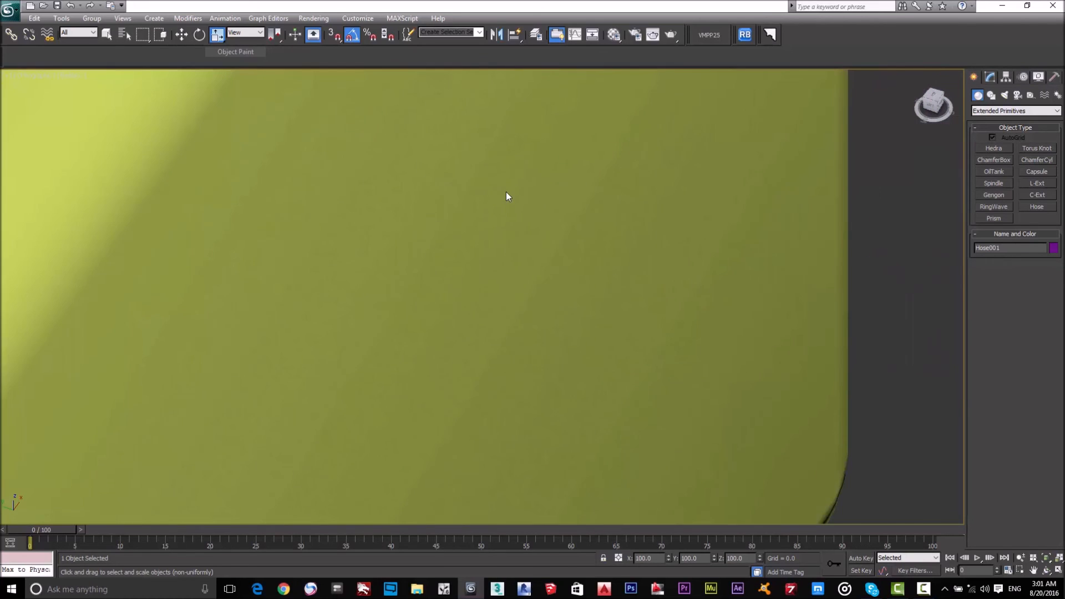
scroll(506, 191, "down", 14)
scroll(515, 194, "up", 10)
scroll(515, 195, "down", 8)
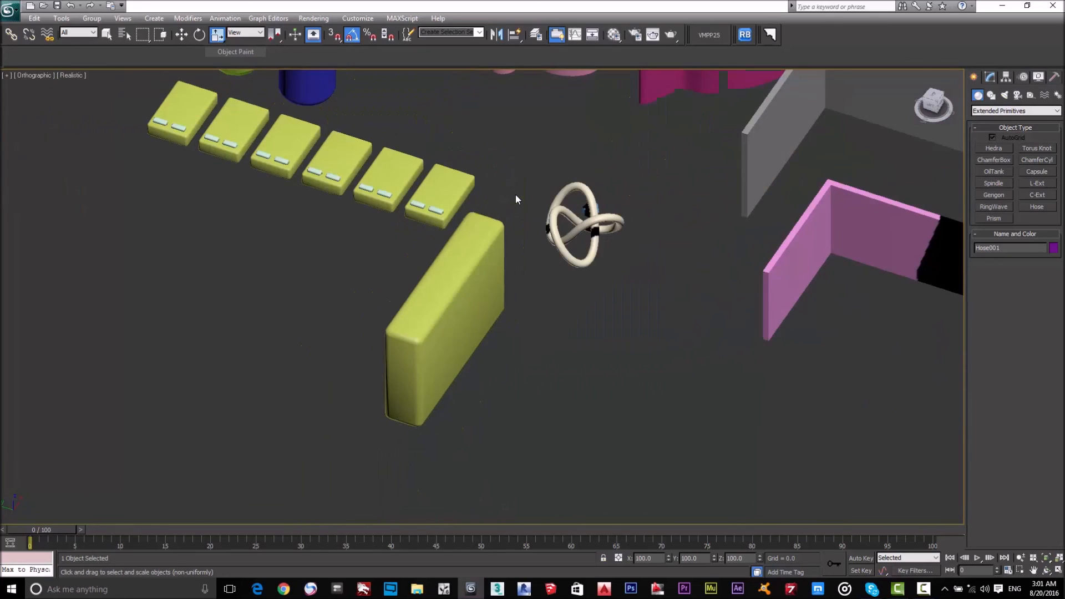
key("h")
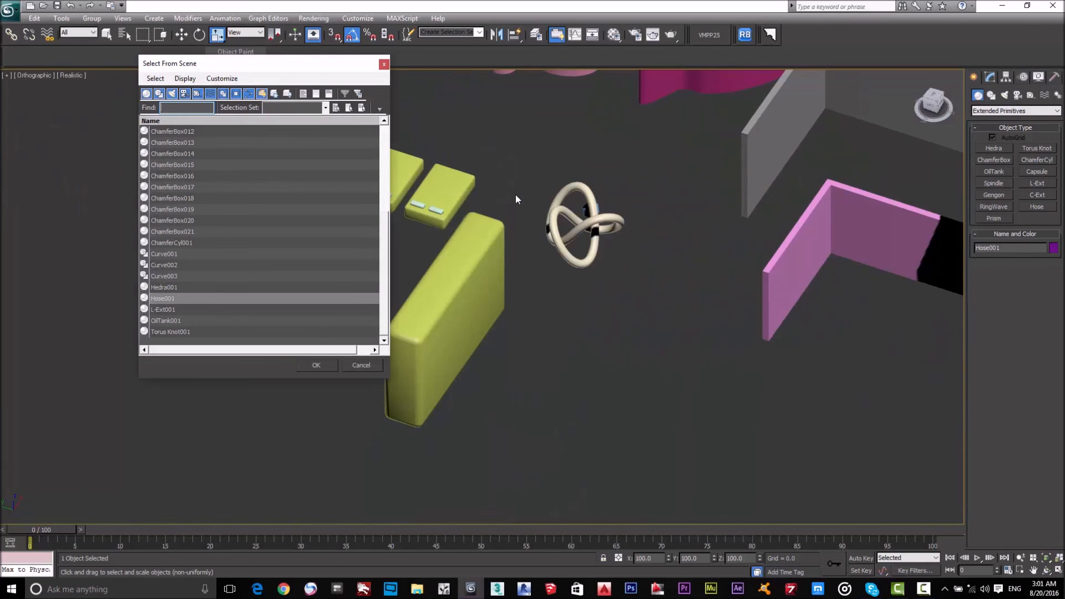
double_click(199, 296)
- Bring all the objects back into view, clear the selection and orbit around to their opposite side
scroll(302, 319, "down", 6)
middle_click_drag(425, 324, 326, 325)
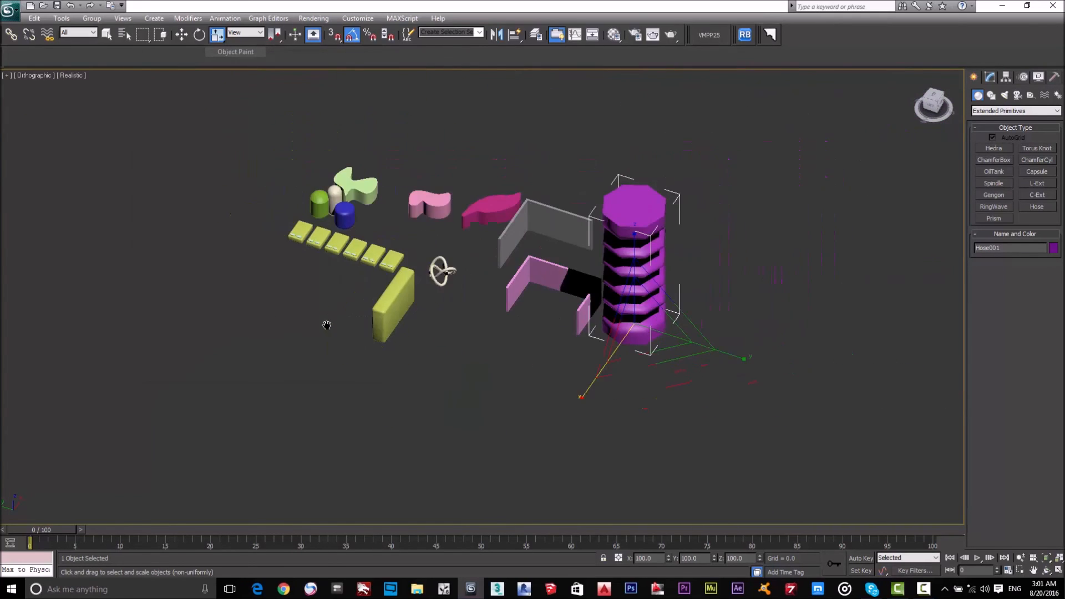
scroll(432, 339, "up", 3)
middle_click_drag(496, 358, 545, 369)
left_click(449, 415)
middle_click_drag(487, 393, 540, 365, "alt")
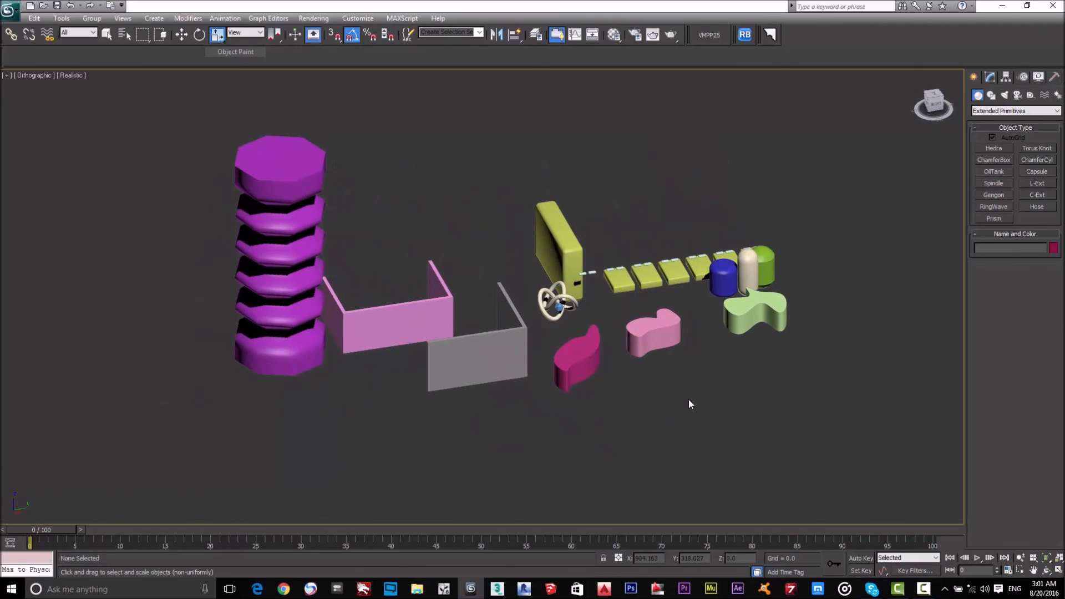